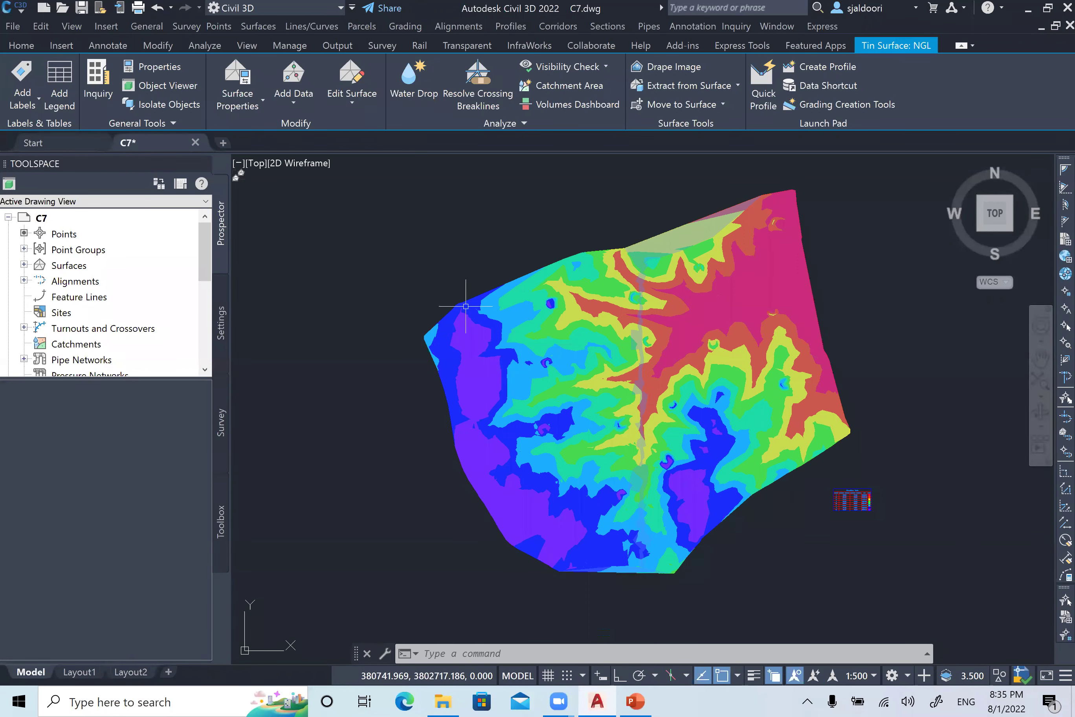
key("Escape")
key("Escape")
key("Escape")
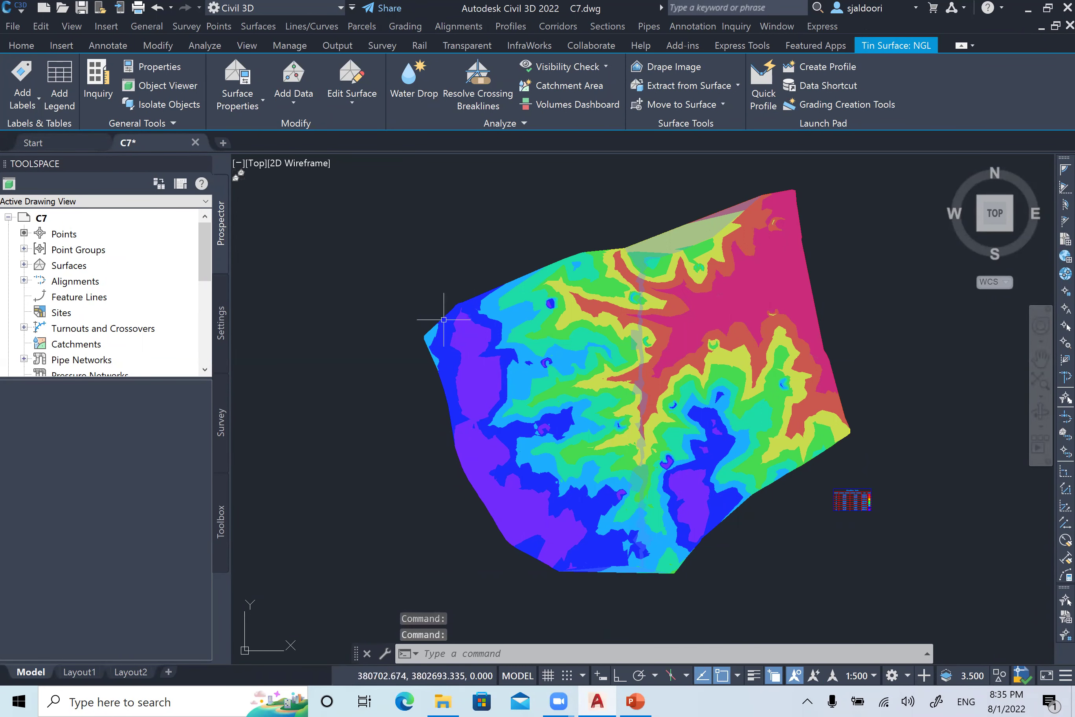
left_click(401, 282)
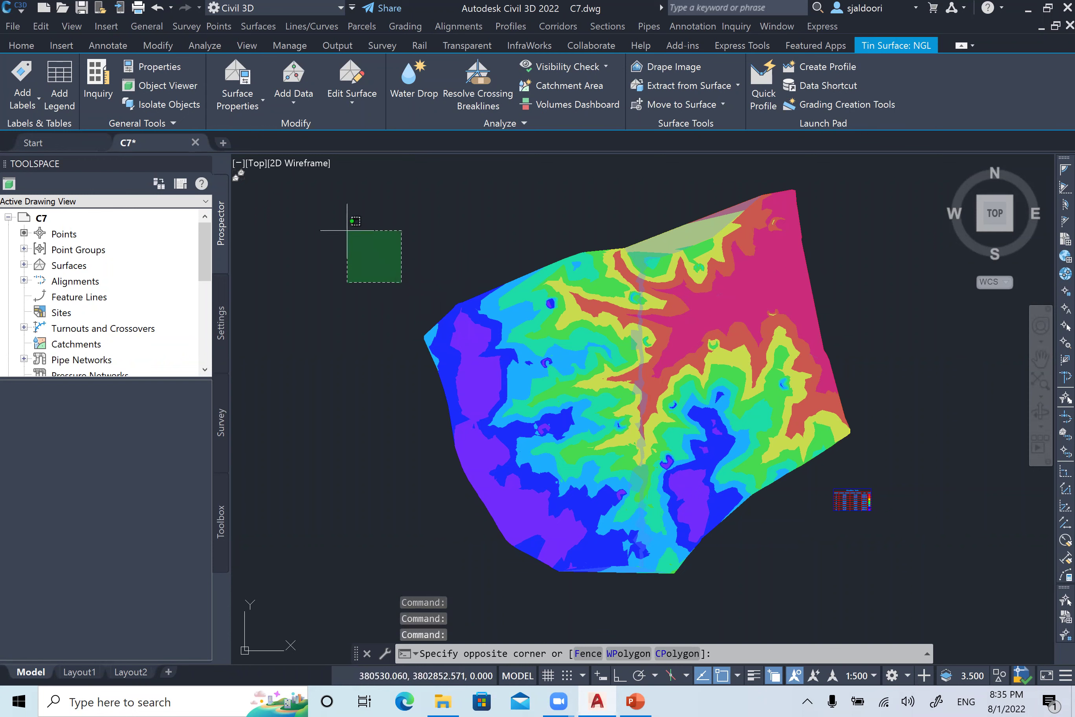
key("Escape")
key("Escape")
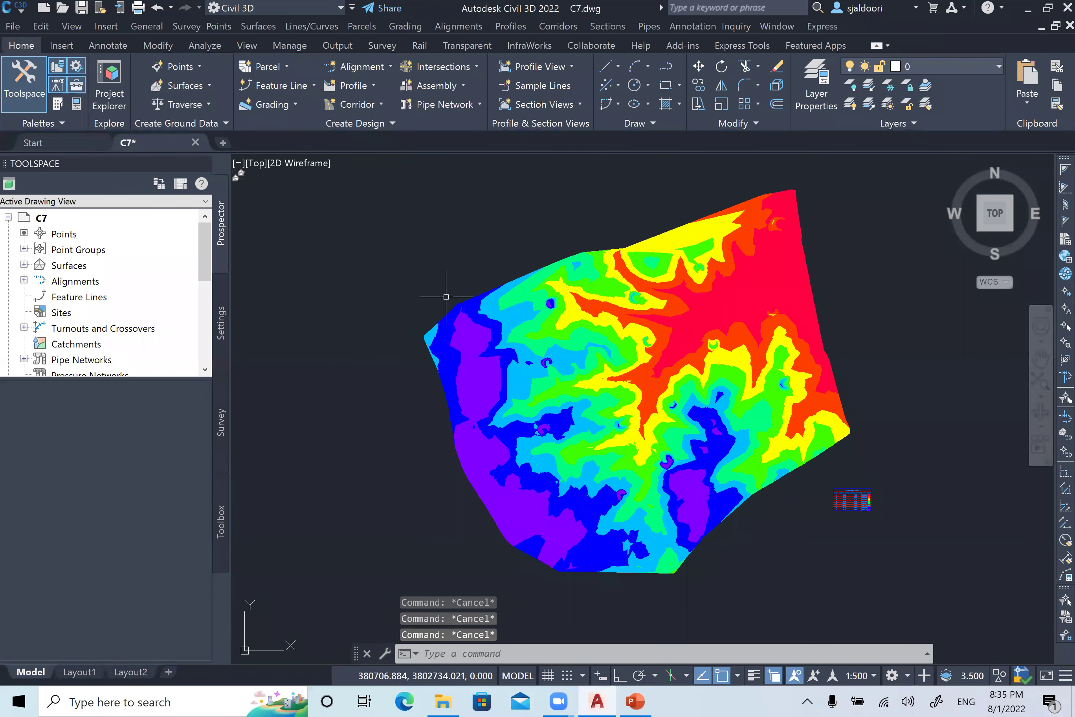
- Set the NGL surface's style to Border Only and deselect the surface
left_click(445, 296)
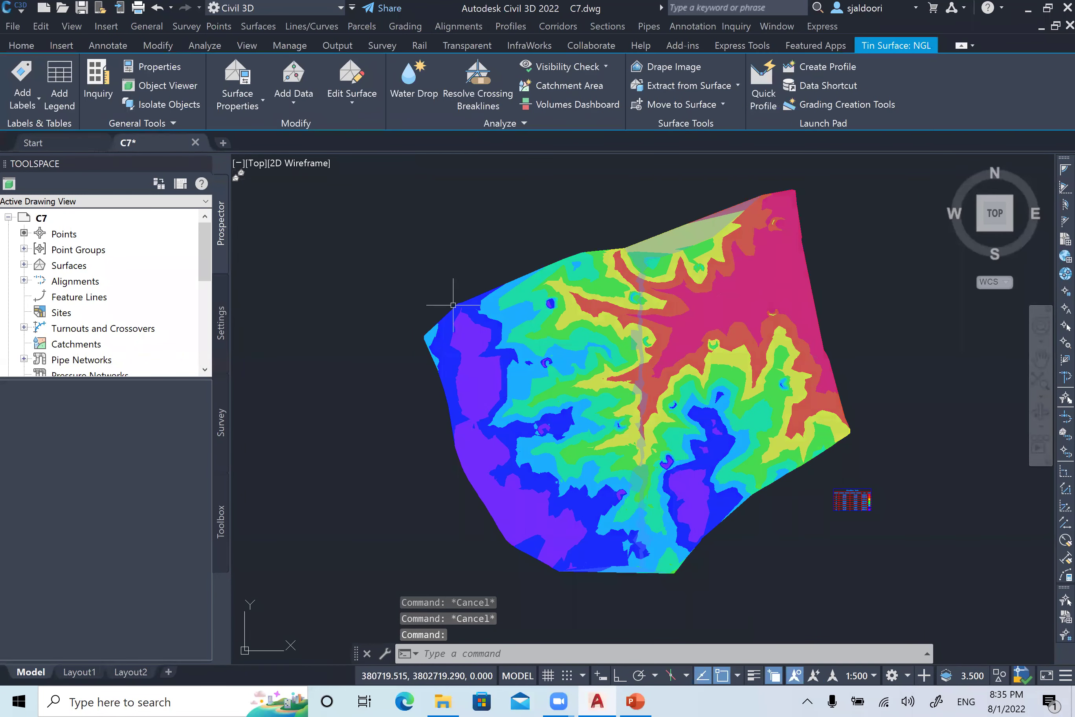
left_click(253, 76)
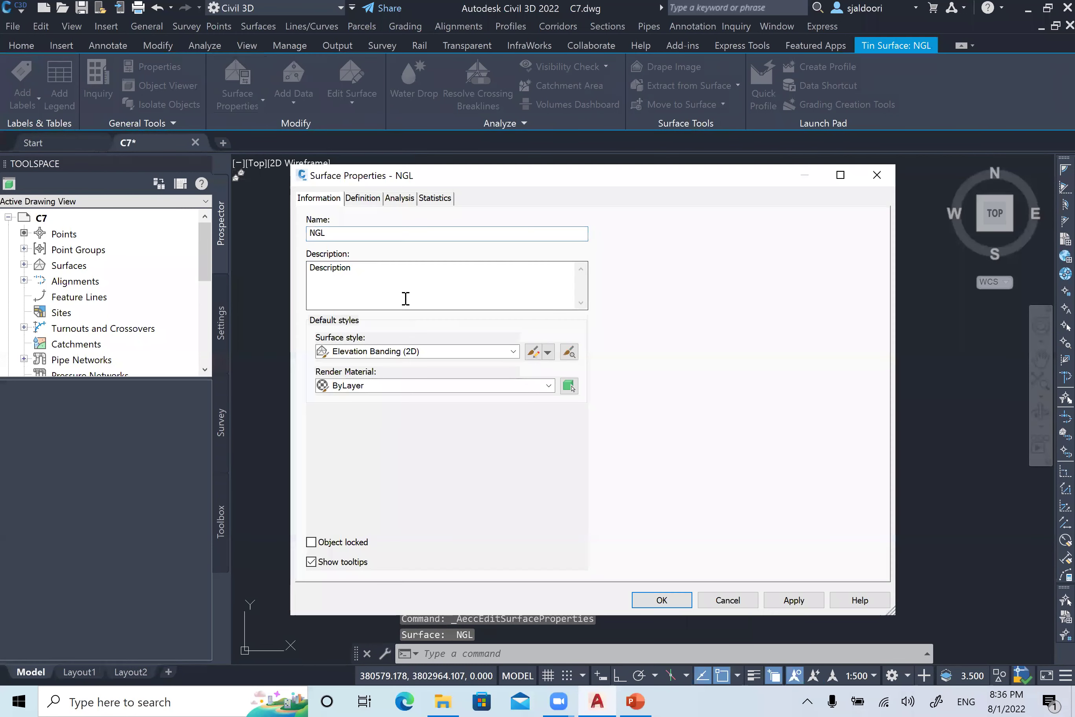
left_click(368, 351)
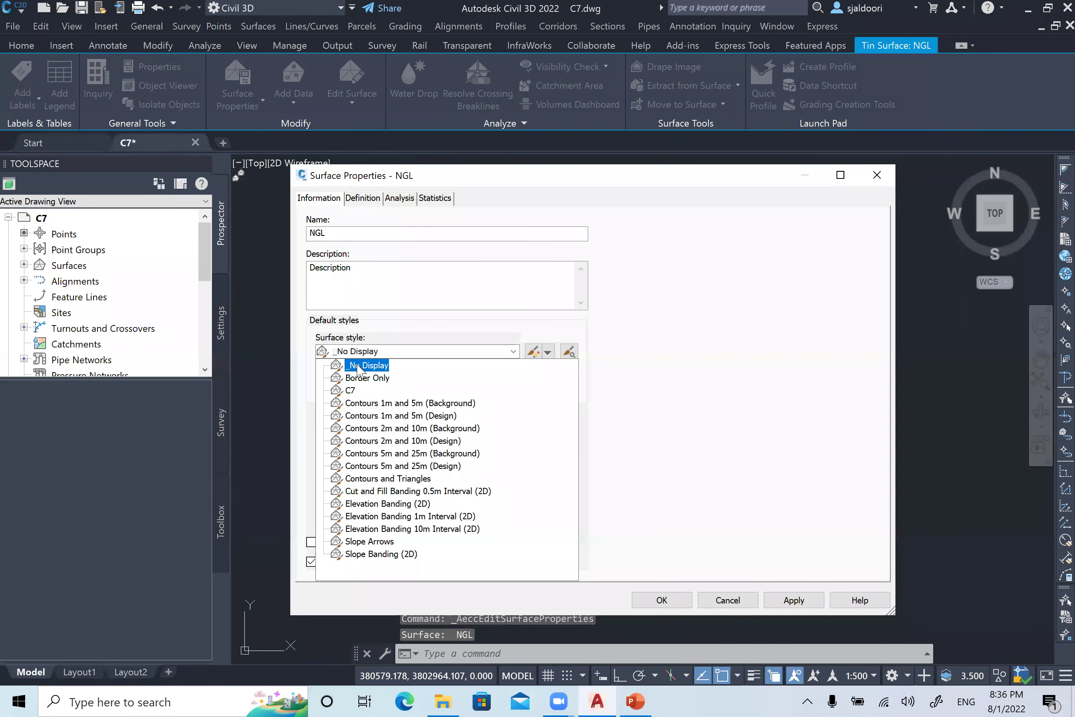
left_click(359, 366)
left_click(359, 352)
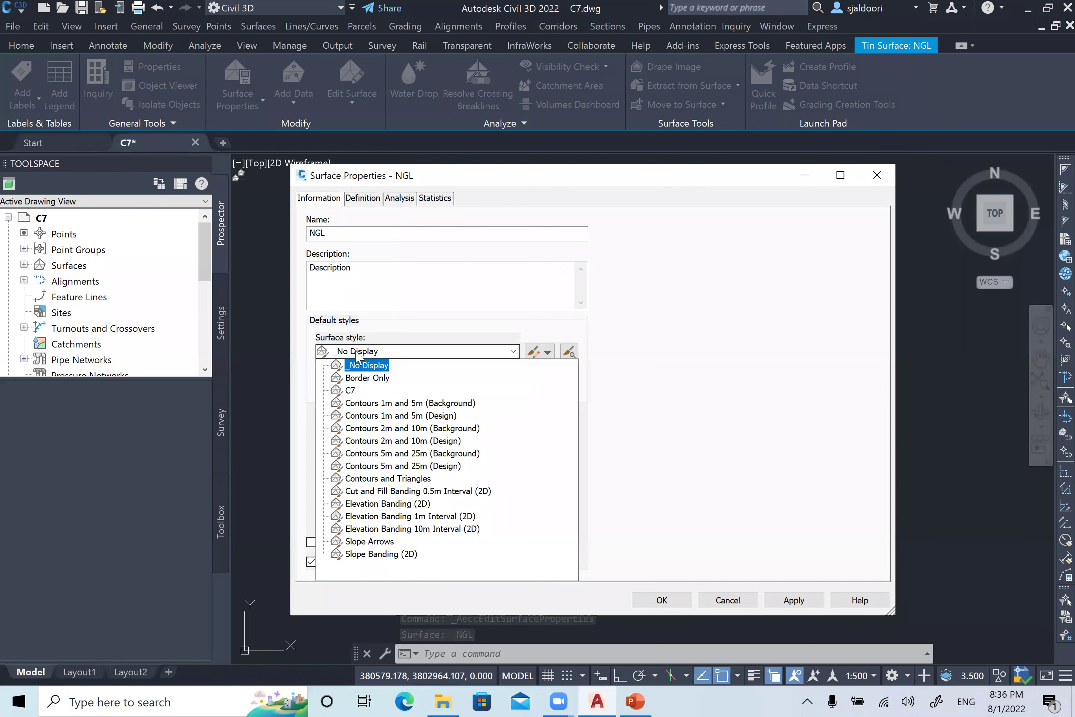
left_click(360, 377)
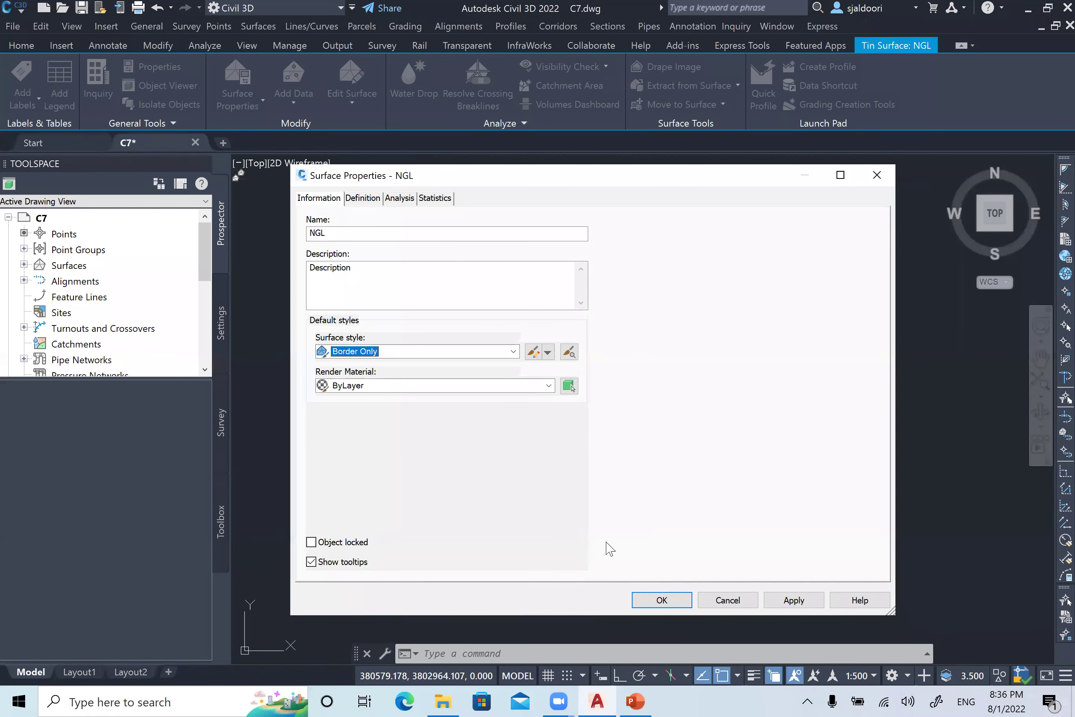
left_click(657, 601)
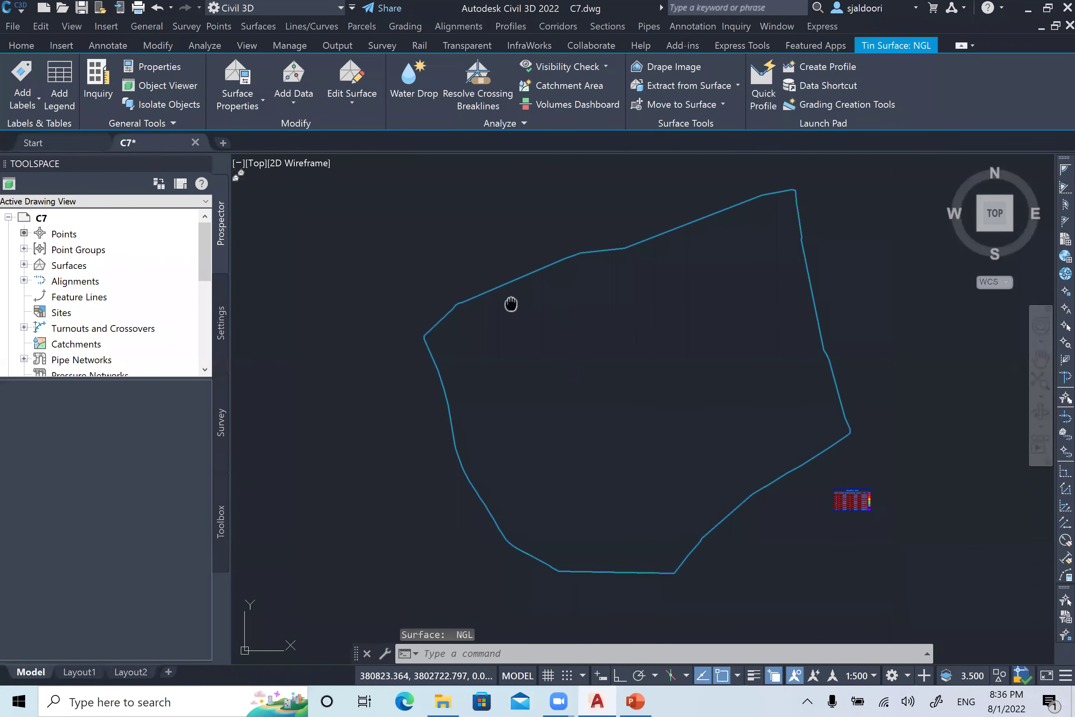
key("Escape")
key("Escape")
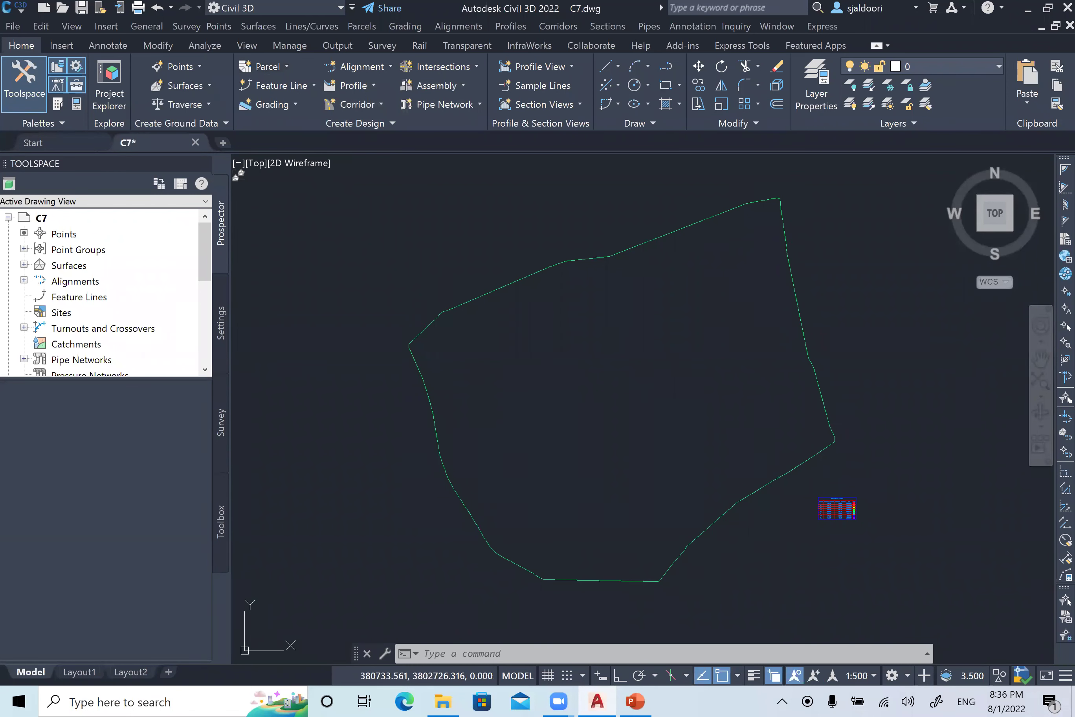
- Change the NGL surface's style to Contours 1m and 5m (Background), then deselect the surface
left_click(446, 309)
left_click(238, 78)
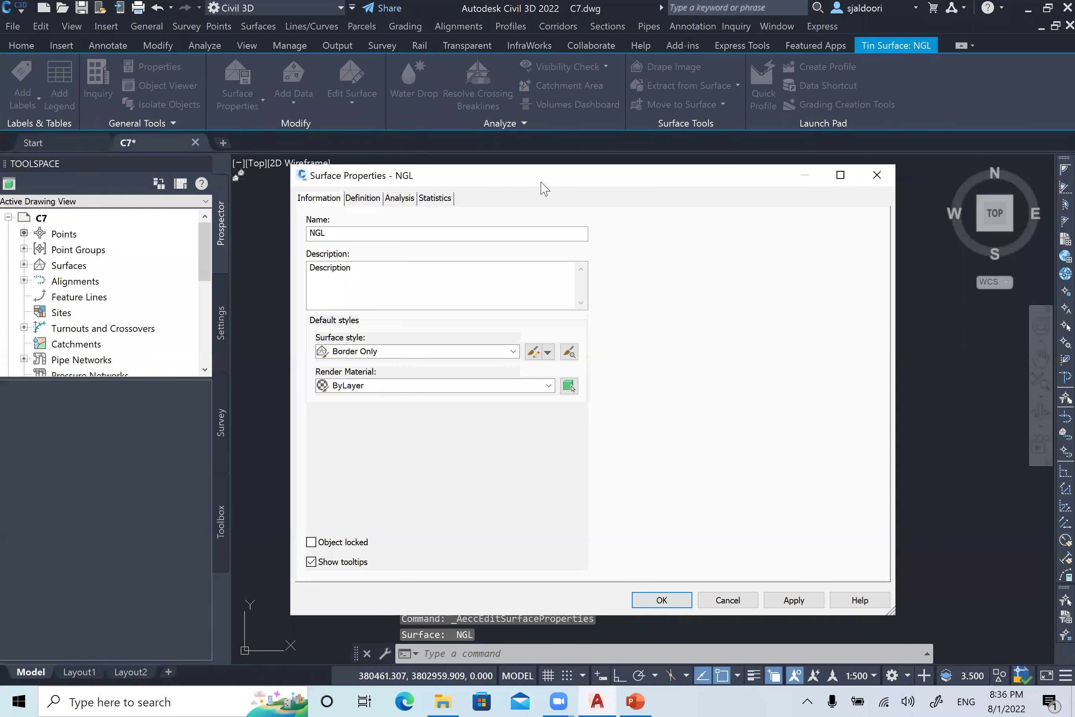
left_click_drag(525, 175, 418, 108)
left_click(308, 282)
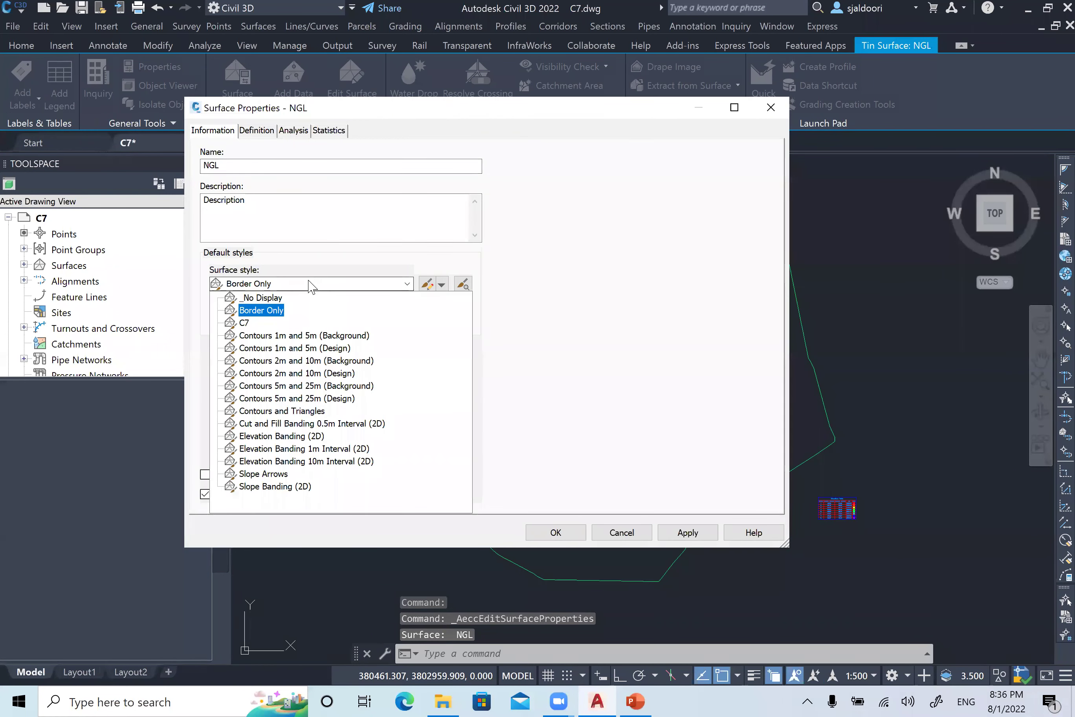
left_click(290, 337)
left_click(540, 532)
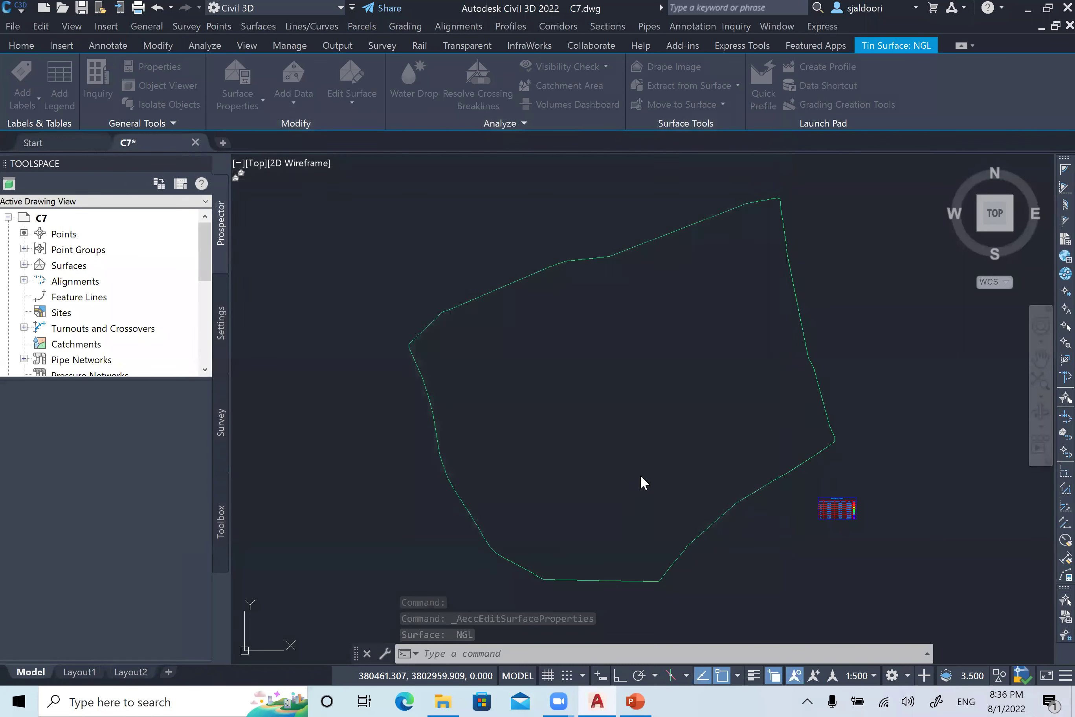
middle_click_drag(540, 426, 520, 415)
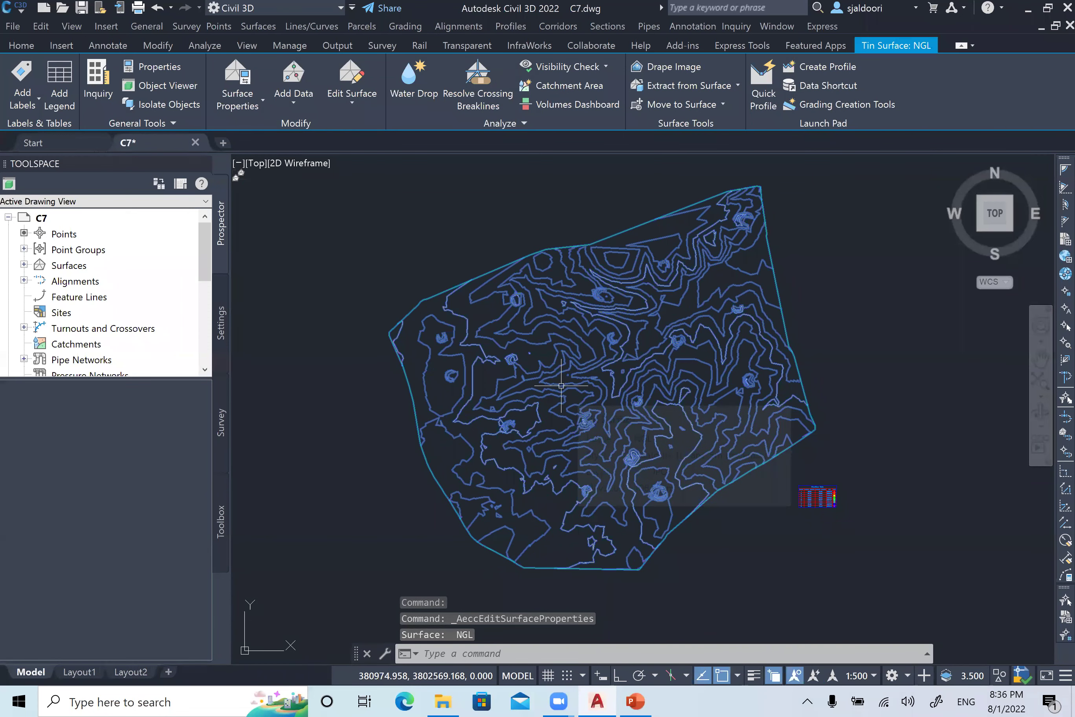
key("Escape")
key("Escape")
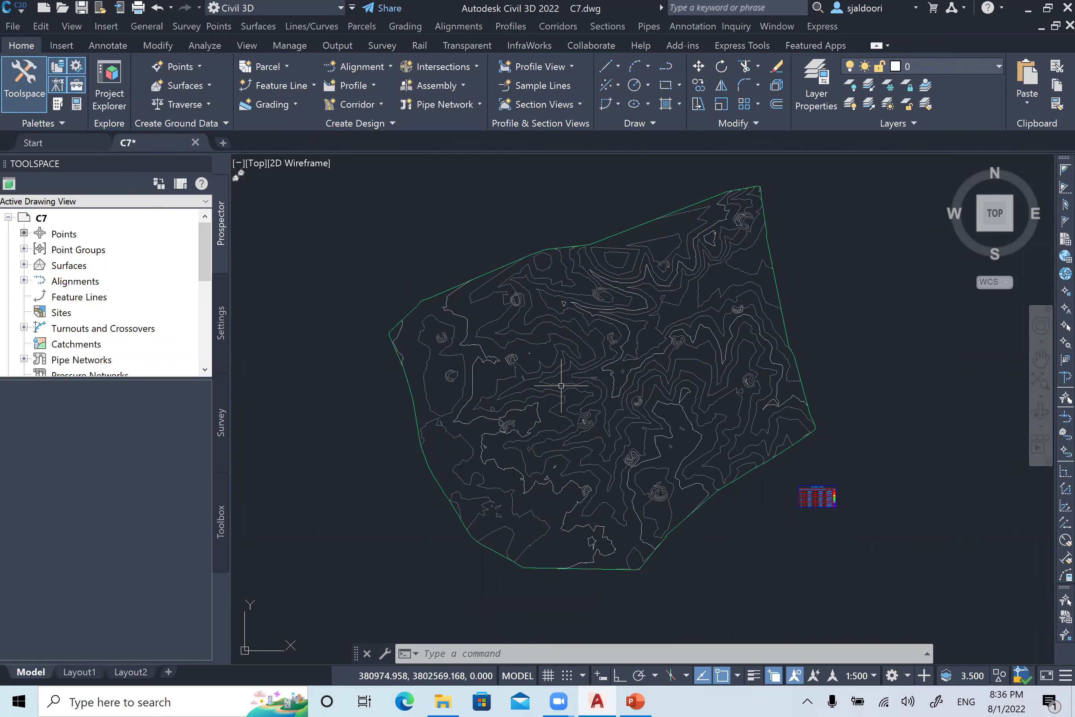
- Start a new alignment layout with Alignment Creation Tools and name the alignment Main
left_click(635, 701)
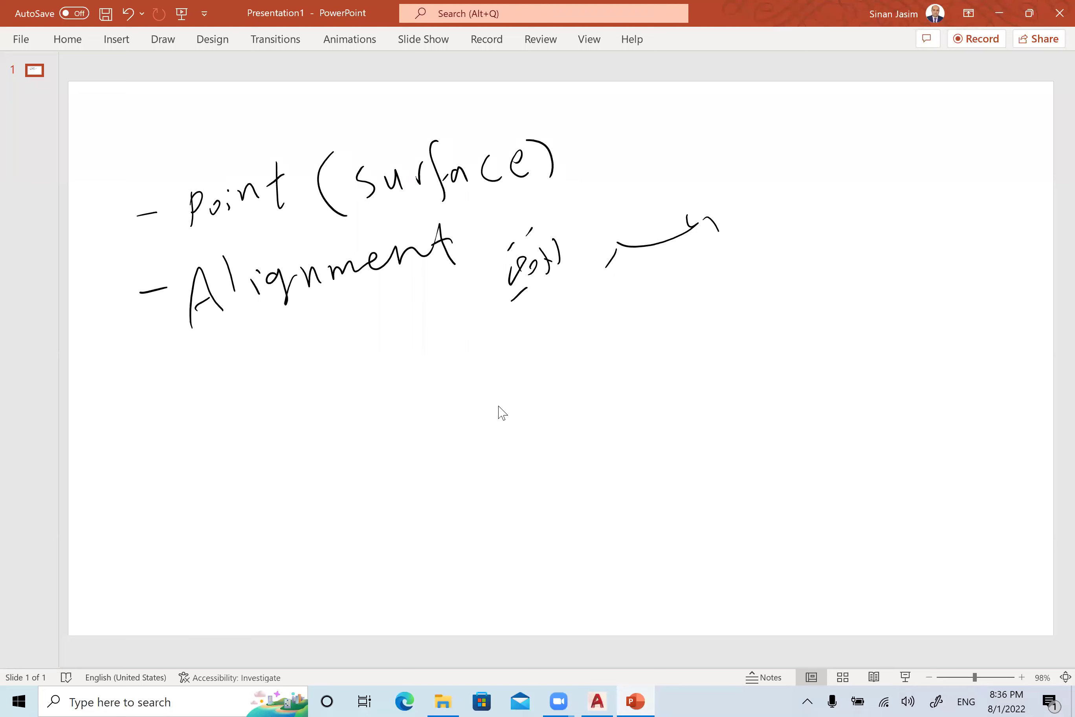
left_click(598, 701)
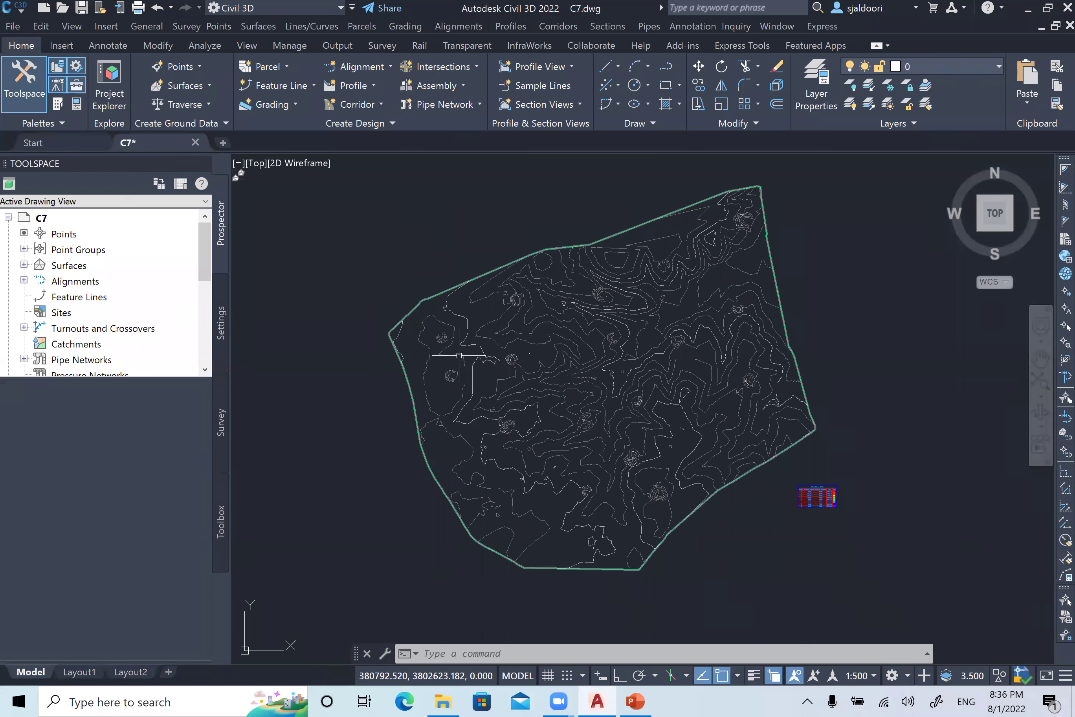
left_click(365, 69)
left_click(373, 67)
left_click(375, 67)
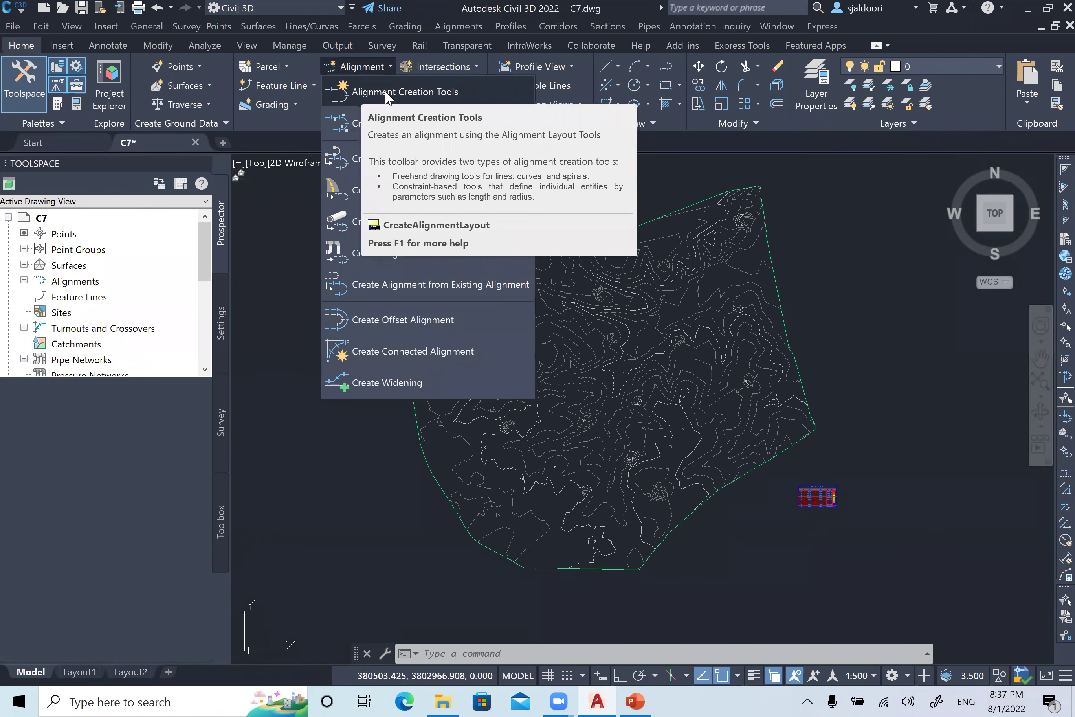
left_click(386, 93)
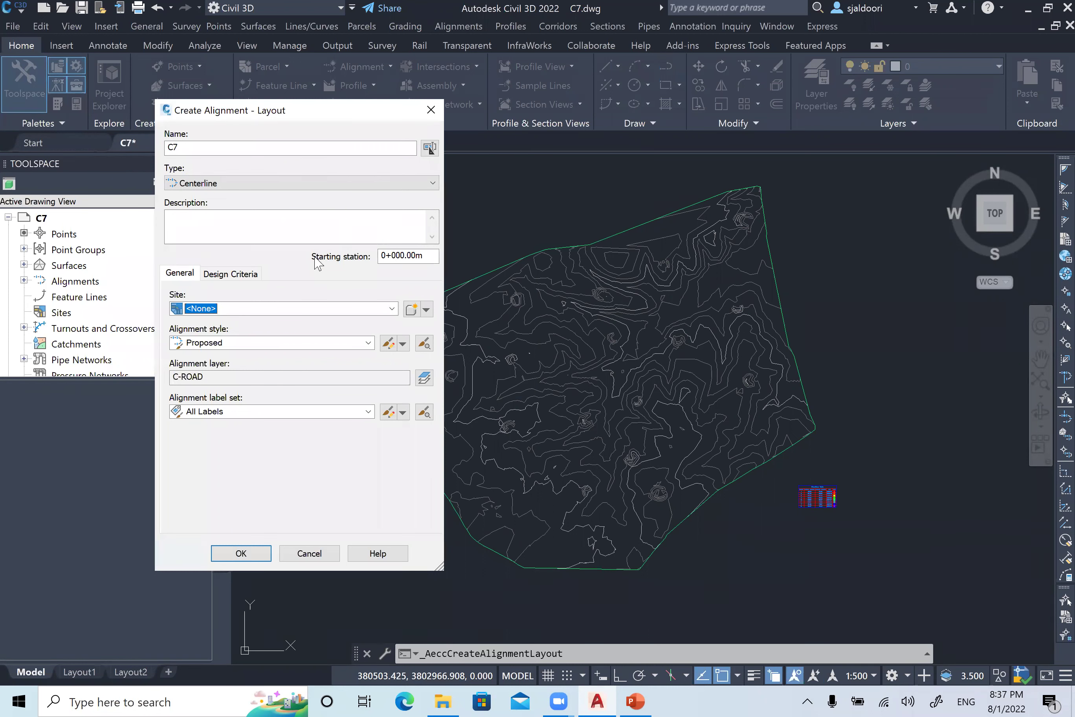
double_click(211, 148)
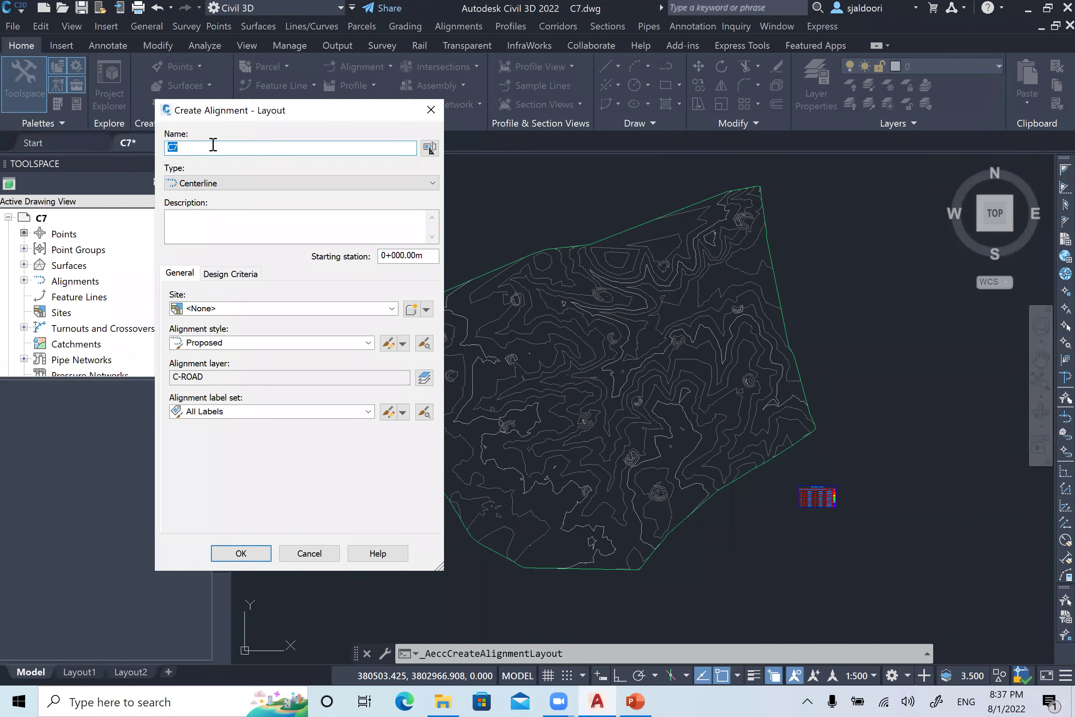
type("Main")
- Review the available alignment types, trying Offset and returning to Centerline
left_click(203, 184)
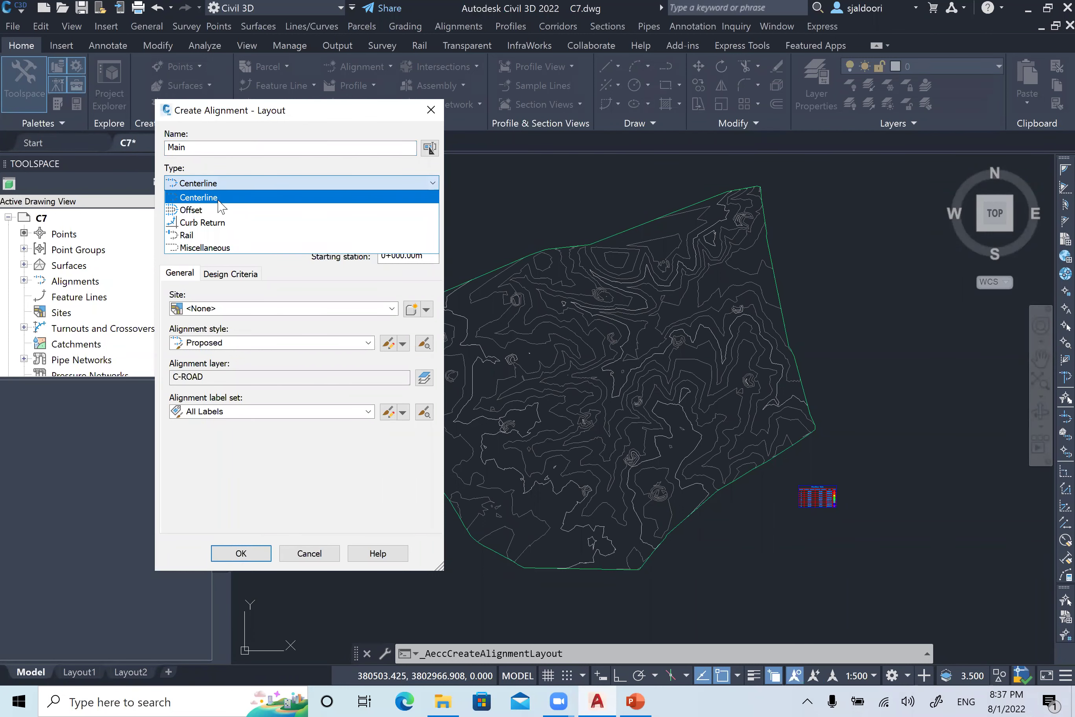
left_click(203, 183)
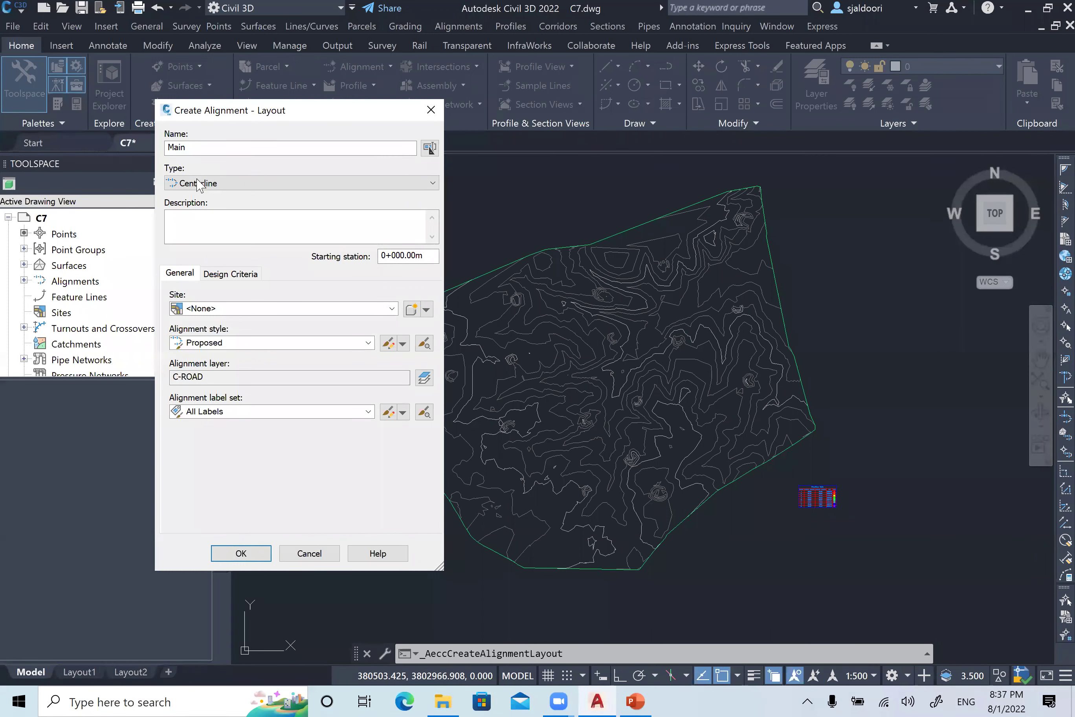
left_click(199, 184)
left_click(200, 212)
left_click(205, 185)
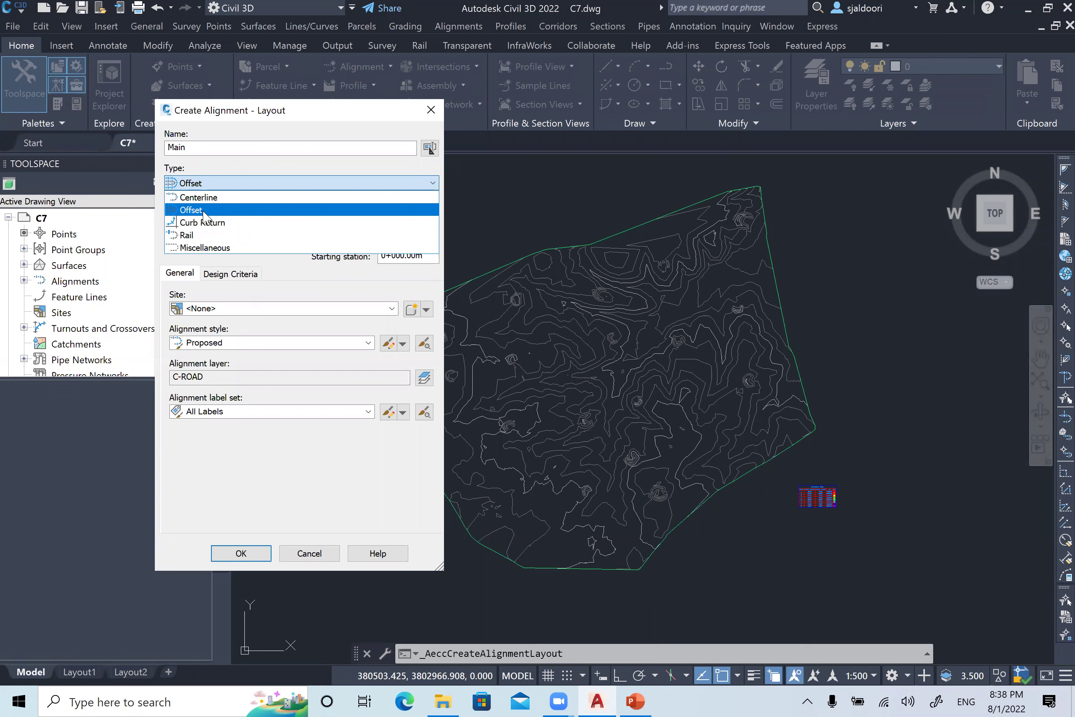
left_click(204, 197)
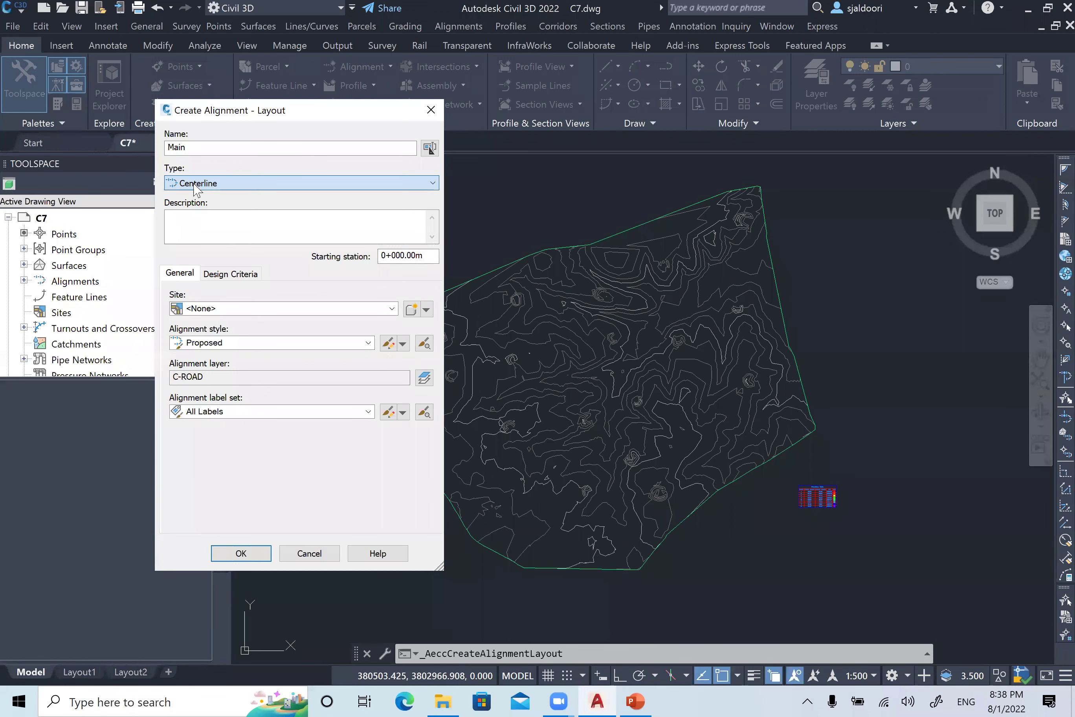
left_click(204, 183)
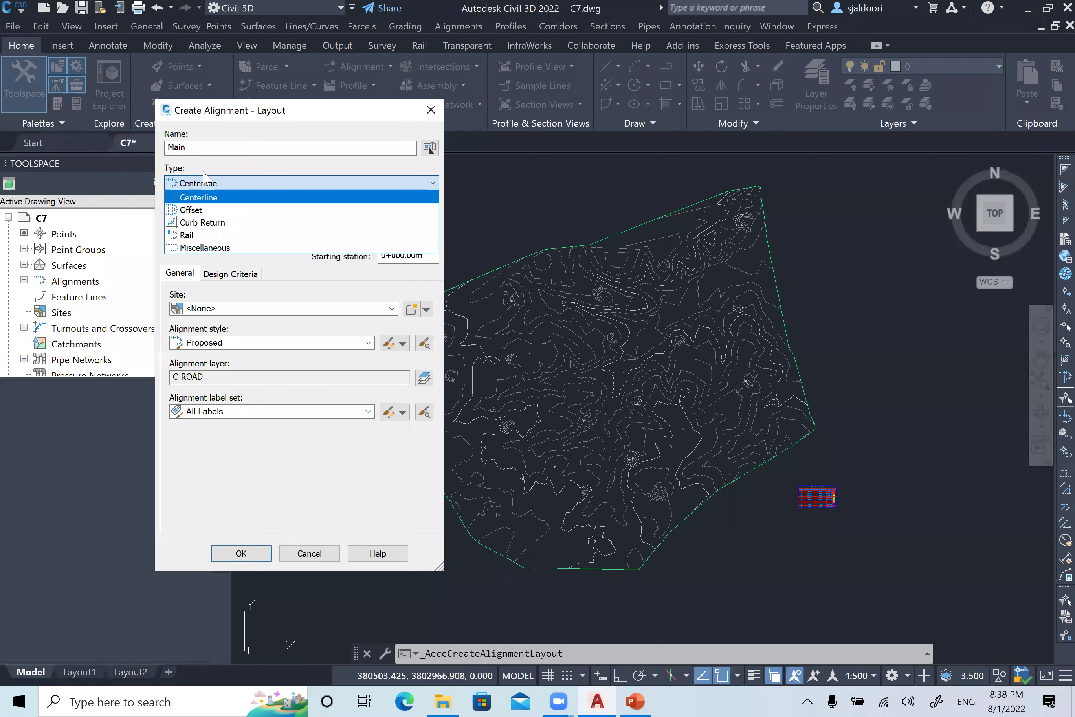
left_click(205, 180)
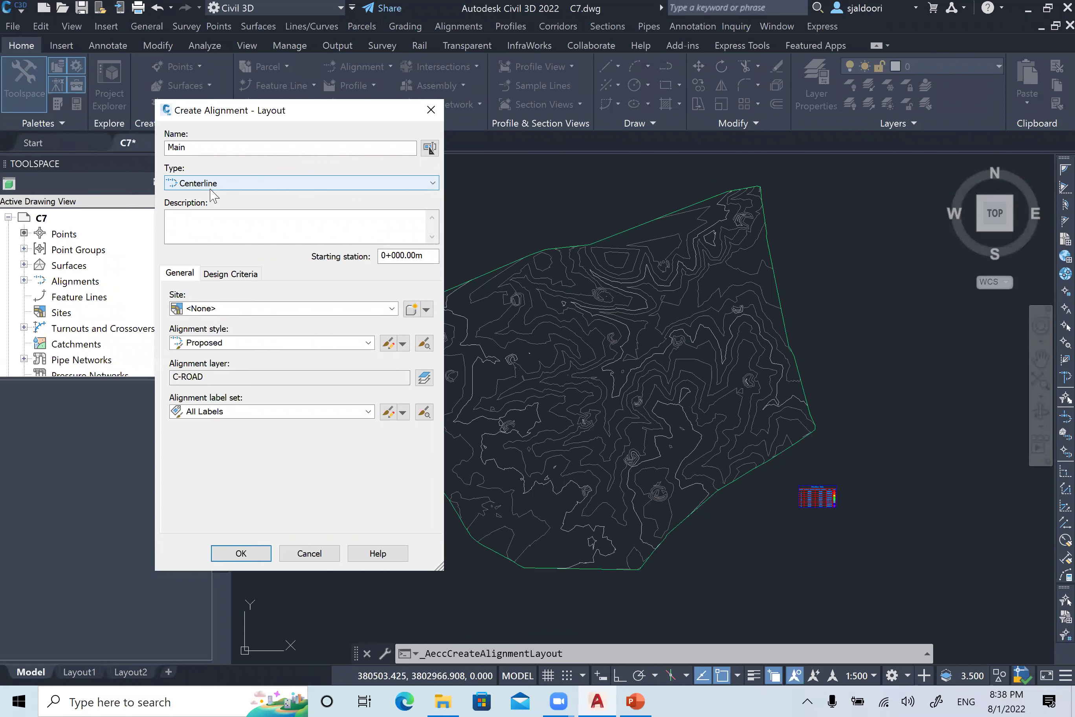
left_click(214, 233)
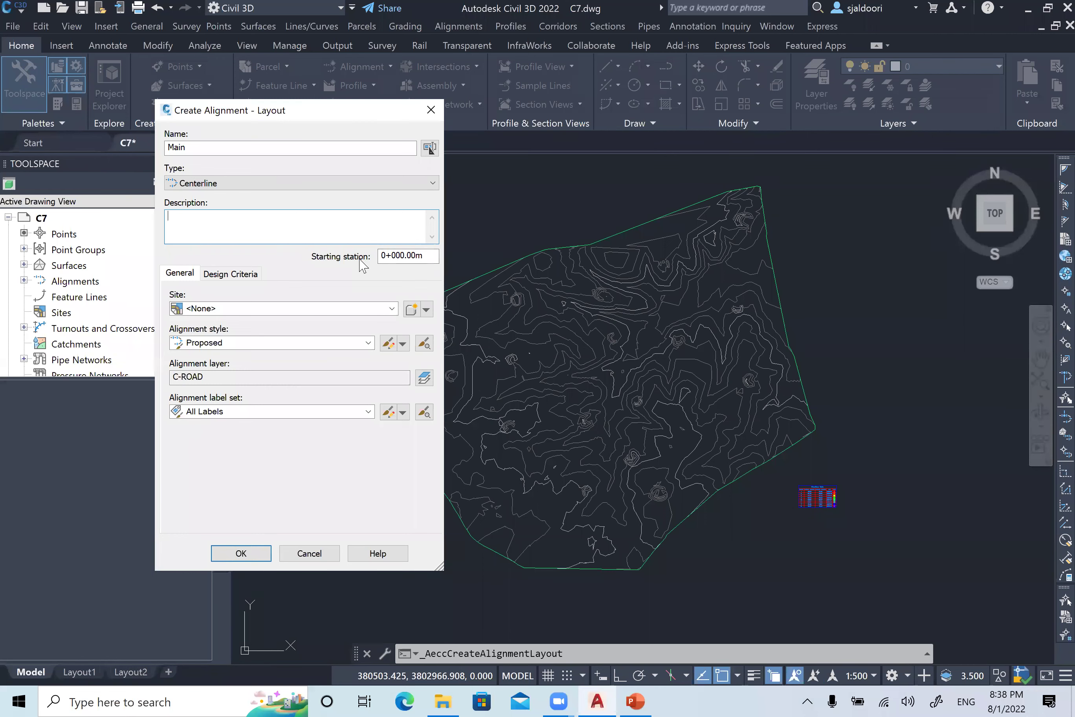
- Switch to PowerPoint and ink a long alignment line below the notes with a thick start mark labelled 0
left_click(635, 701)
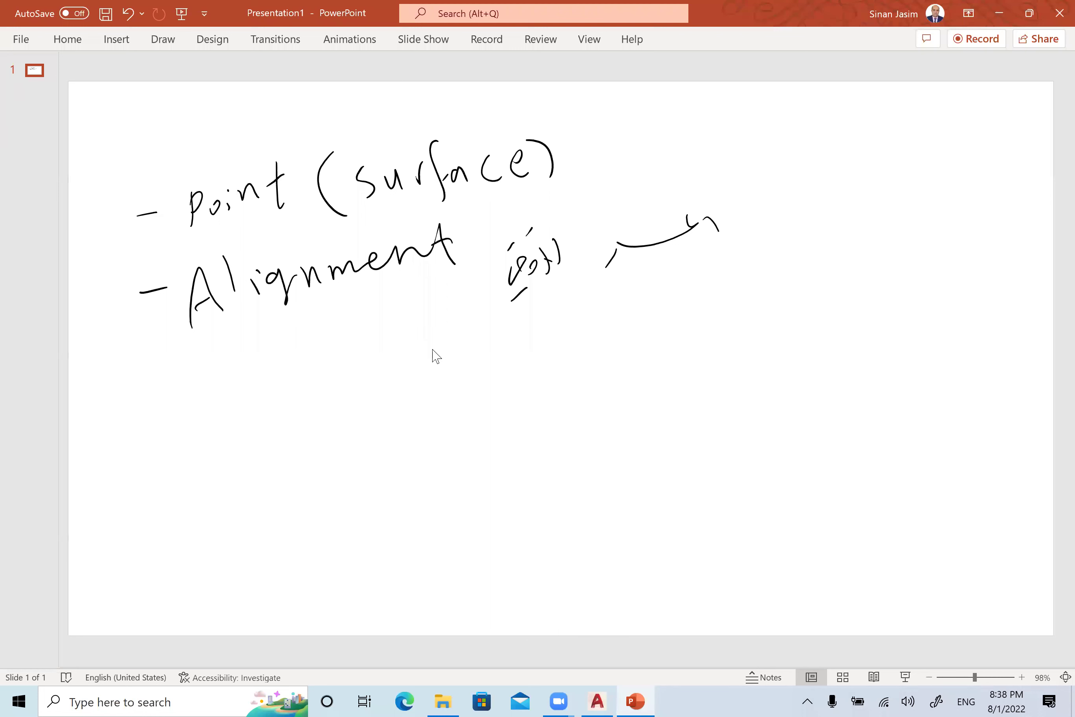
mouse_move(296, 456)
left_mouse_down()
mouse_move(555, 398)
mouse_move(890, 380)
left_mouse_up()
left_click_drag(294, 442, 305, 469)
left_click_drag(285, 499, 295, 492)
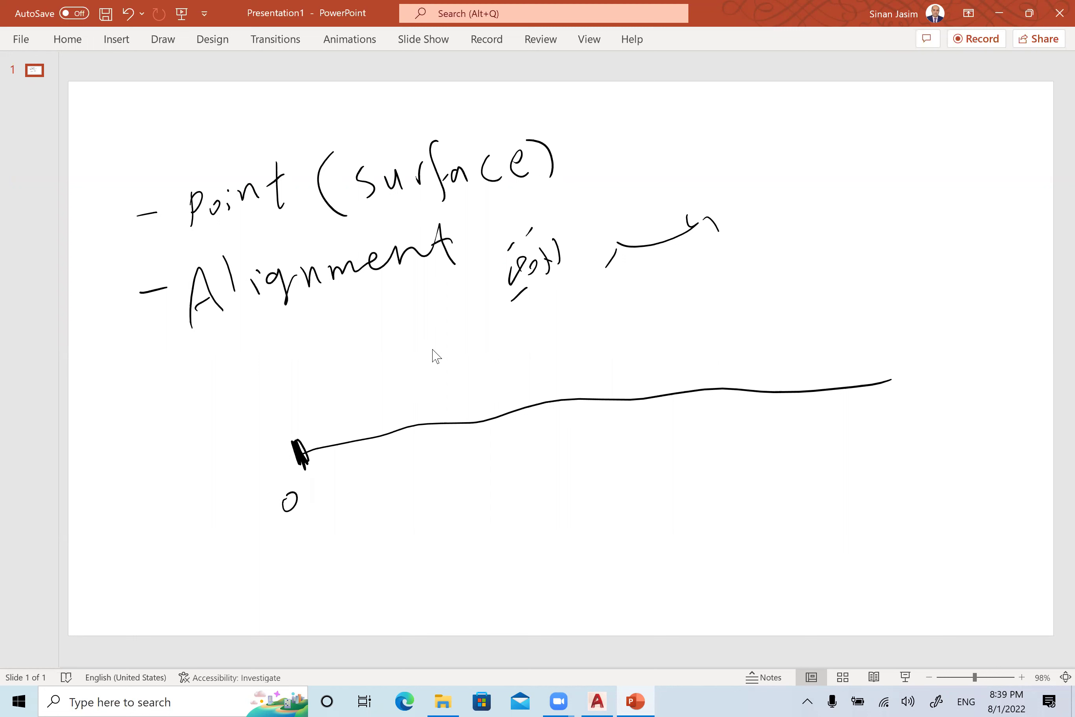
- Ink three tick marks along the alignment line and label them 20, 40 and 60
left_click_drag(412, 419, 412, 435)
mouse_move(397, 468)
left_mouse_down()
mouse_move(410, 485)
mouse_move(424, 471)
left_mouse_up()
left_click_drag(584, 389, 583, 461)
mouse_move(604, 440)
left_mouse_down()
mouse_move(603, 457)
mouse_move(611, 449)
left_mouse_up()
mouse_move(688, 384)
left_mouse_down()
mouse_move(684, 458)
mouse_move(693, 450)
left_mouse_up()
left_click_drag(716, 440, 718, 440)
- Handwrite the station abbreviations "sta" and "st" beside the line's start, separated by a slanted stroke
left_click_drag(135, 533, 156, 551)
mouse_move(180, 514)
left_mouse_down()
mouse_move(167, 539)
mouse_move(205, 526)
left_mouse_up()
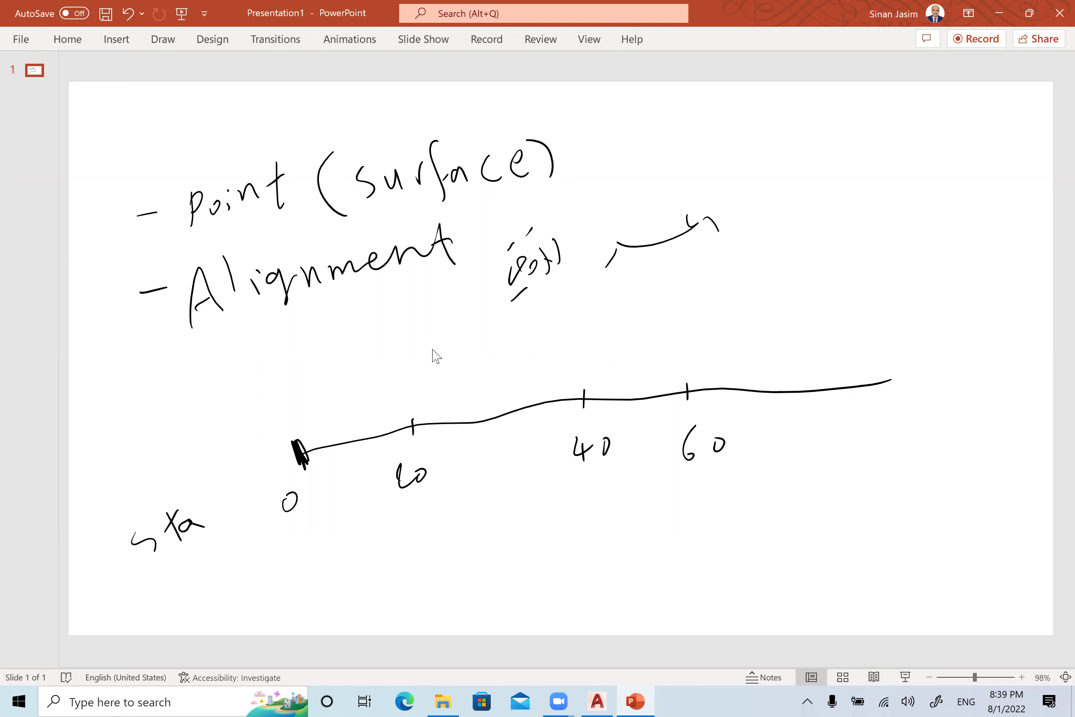
left_click_drag(130, 575, 223, 520)
left_click_drag(168, 574, 173, 600)
mouse_move(187, 560)
left_mouse_down()
mouse_move(206, 586)
mouse_move(184, 581)
left_mouse_up()
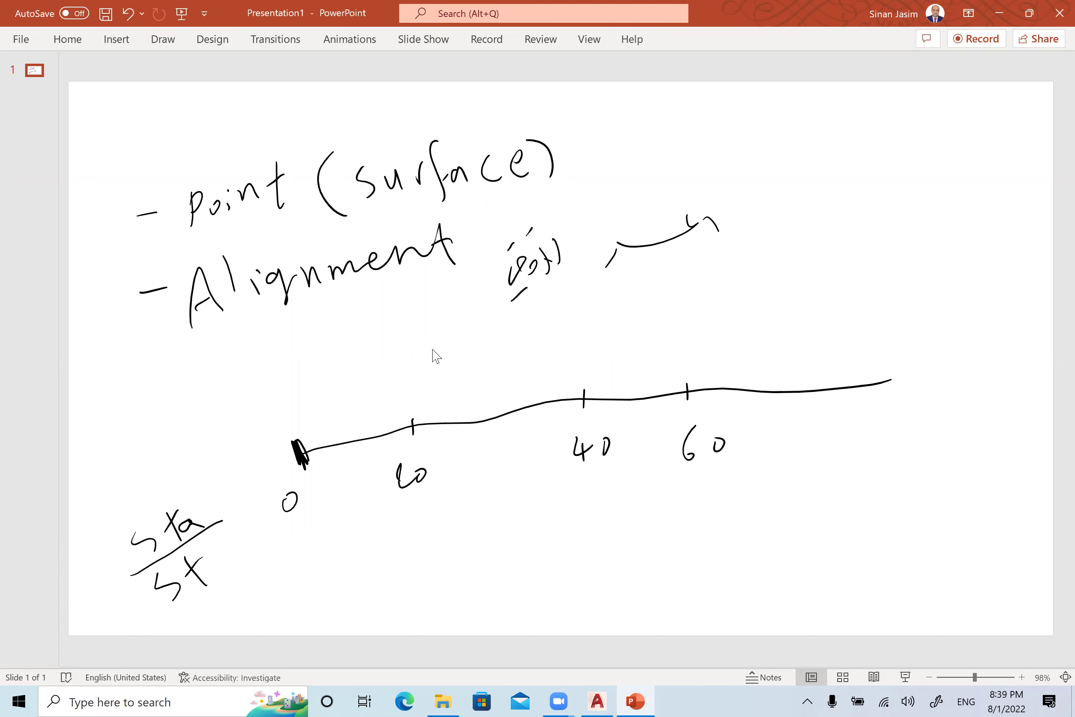
- Check the starting station format in Civil 3D, then return to PowerPoint and extend the start label to 0+000
key("alt+Tab")
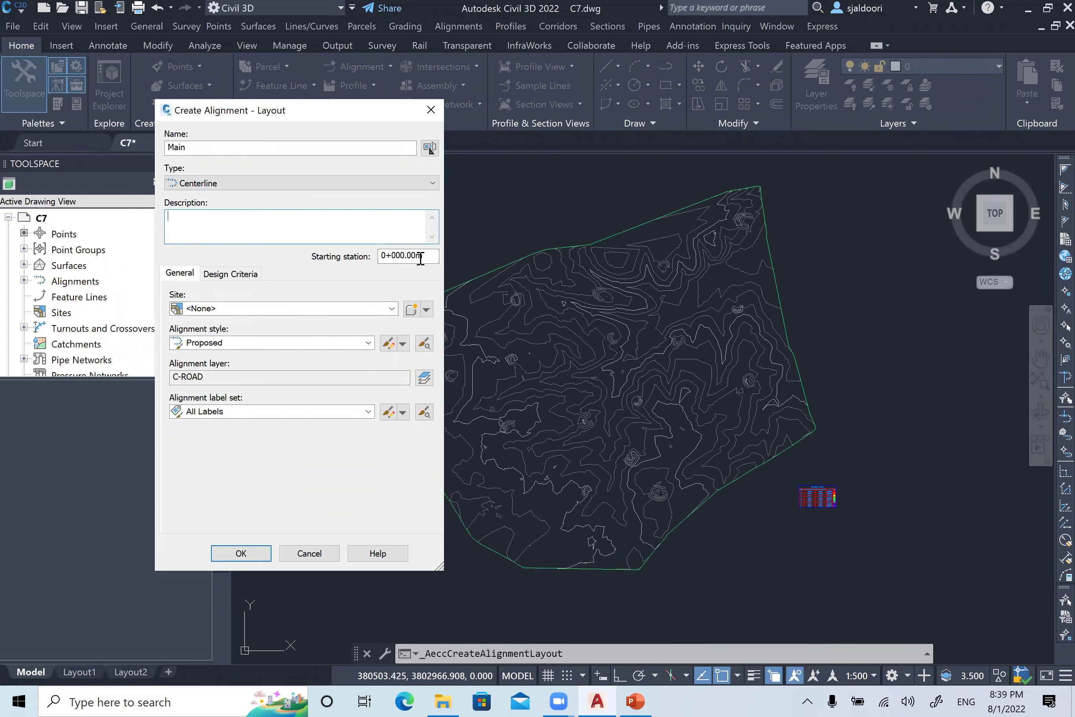
left_click(640, 699)
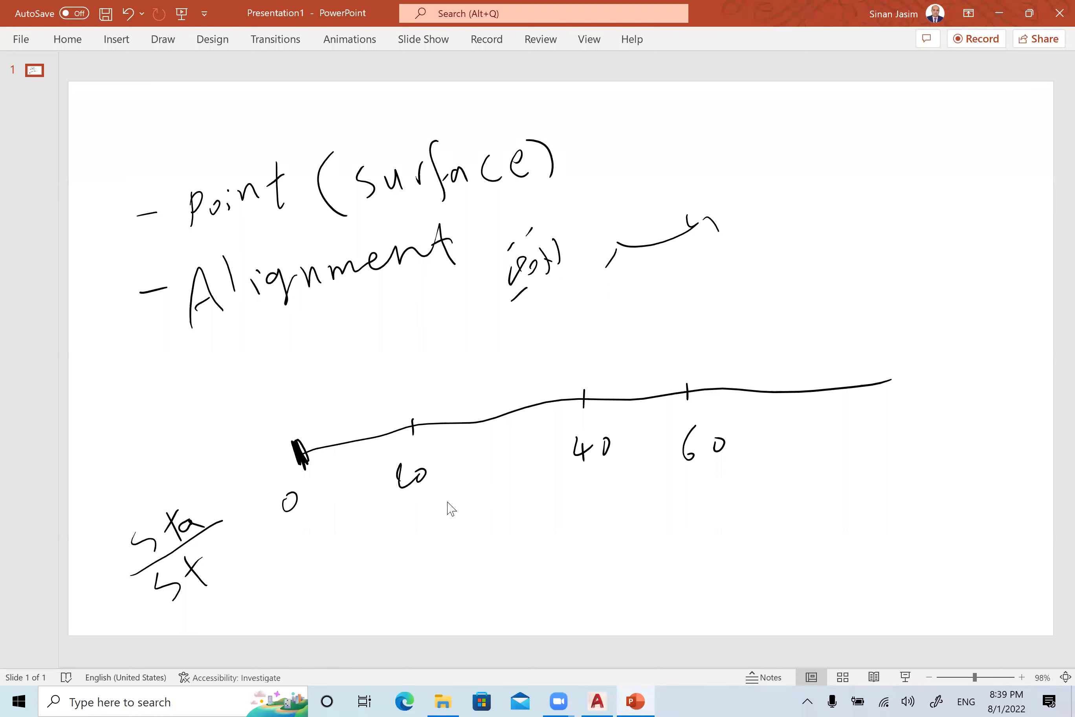
mouse_move(295, 499)
left_mouse_down()
mouse_move(310, 496)
mouse_move(303, 510)
mouse_move(320, 490)
left_mouse_up()
left_click_drag(330, 485, 327, 497)
mouse_move(347, 481)
left_mouse_down()
mouse_move(344, 492)
mouse_move(353, 479)
left_mouse_up()
- Rewrite the remaining tick labels in station format as 0+020, 0+040 and 0+060, and underline the last one
mouse_move(430, 476)
left_mouse_down()
mouse_move(449, 469)
mouse_move(435, 483)
mouse_move(460, 464)
left_mouse_up()
mouse_move(473, 463)
left_mouse_down()
mouse_move(468, 471)
mouse_move(478, 459)
left_mouse_up()
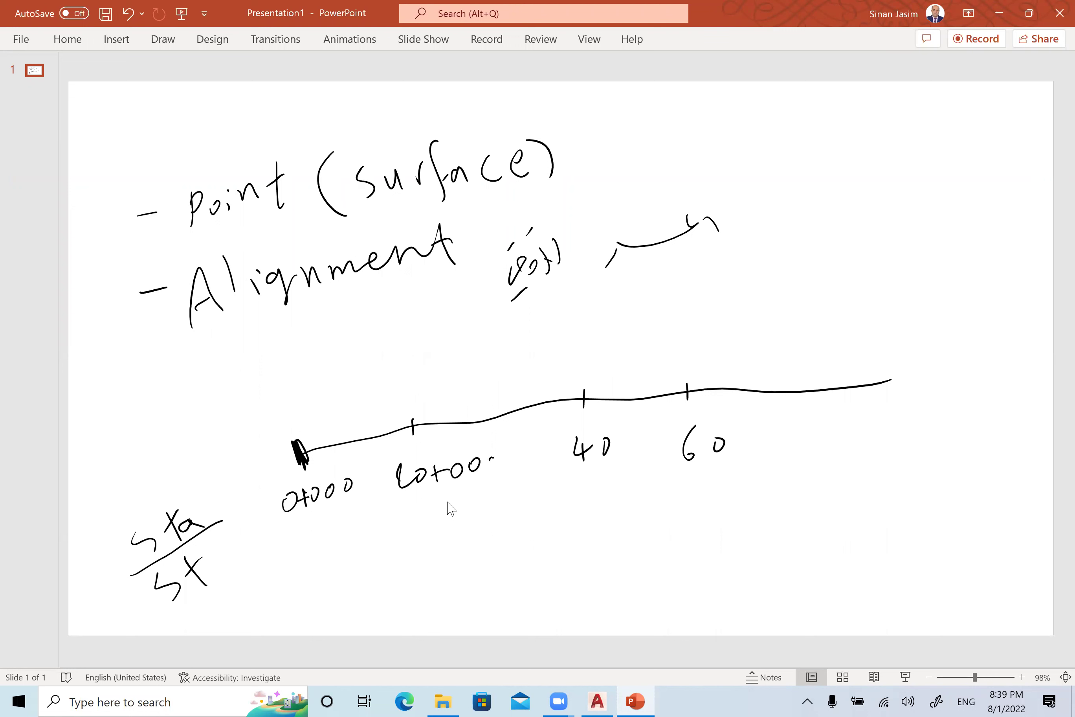
mouse_move(413, 477)
left_mouse_down()
mouse_move(398, 482)
mouse_move(413, 467)
left_mouse_up()
mouse_move(483, 462)
left_mouse_down()
mouse_move(396, 474)
mouse_move(403, 493)
mouse_move(437, 467)
mouse_move(474, 457)
mouse_move(471, 469)
mouse_move(499, 451)
mouse_move(493, 463)
mouse_move(569, 465)
left_mouse_up()
mouse_move(642, 444)
left_mouse_down()
mouse_move(636, 465)
mouse_move(659, 454)
mouse_move(649, 460)
mouse_move(754, 464)
left_mouse_up()
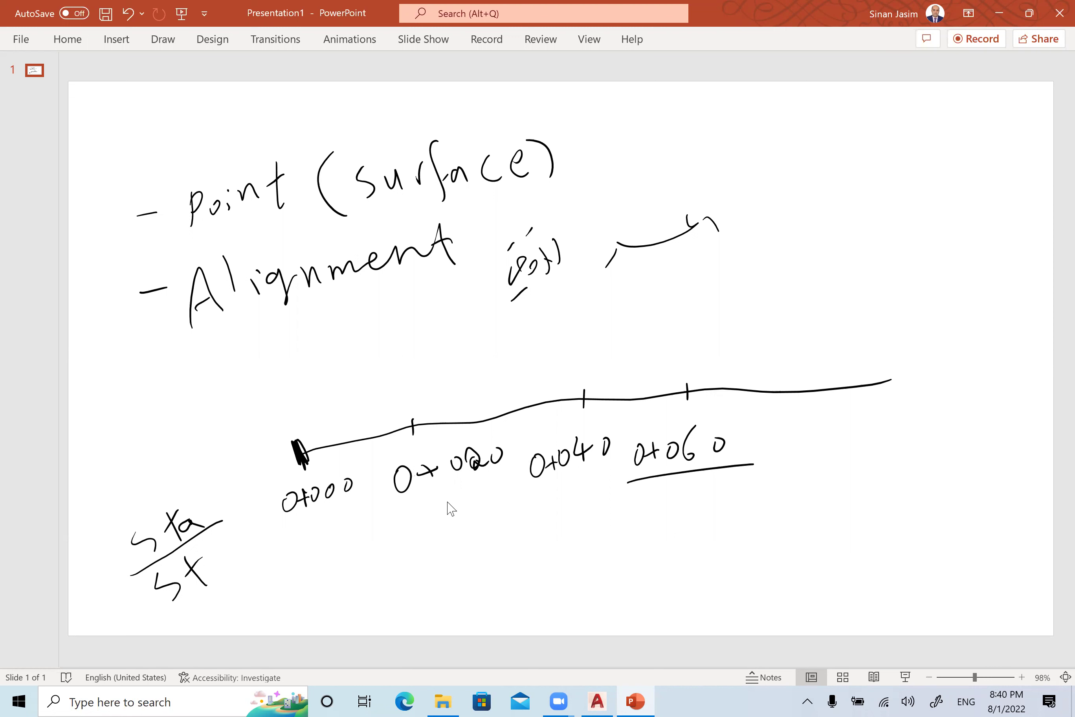
- Add a few ink strokes around the sketched line's far station marks, then switch to Civil 3D
left_click_drag(792, 385, 804, 397)
mouse_move(743, 434)
left_mouse_down()
mouse_move(743, 447)
mouse_move(770, 450)
left_mouse_up()
left_click_drag(617, 444, 616, 461)
left_click_drag(622, 442, 624, 455)
left_click(597, 701)
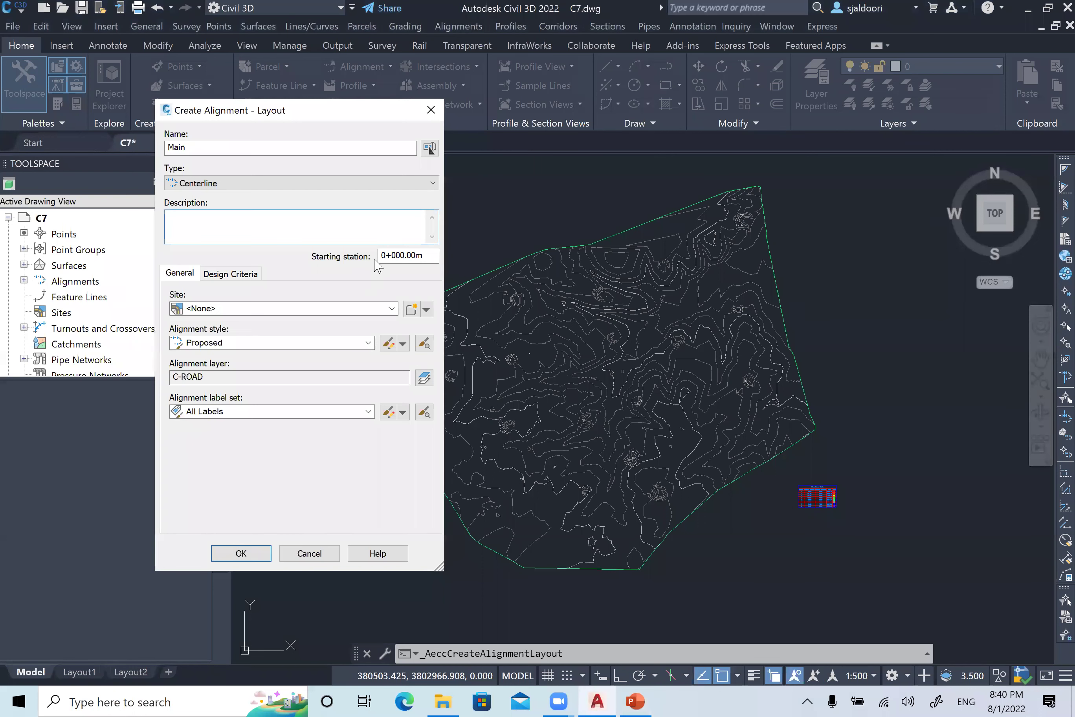
- Try a starting station of 900 for the Main alignment, then reset it to 0
left_click_drag(425, 256, 355, 256)
type("900")
left_click(217, 225)
left_click(402, 256)
double_click(398, 257)
type("0")
left_click(333, 230)
- Review the site and alignment style choices, keeping the site at None and the style at Proposed
left_click(210, 308)
left_click(242, 308)
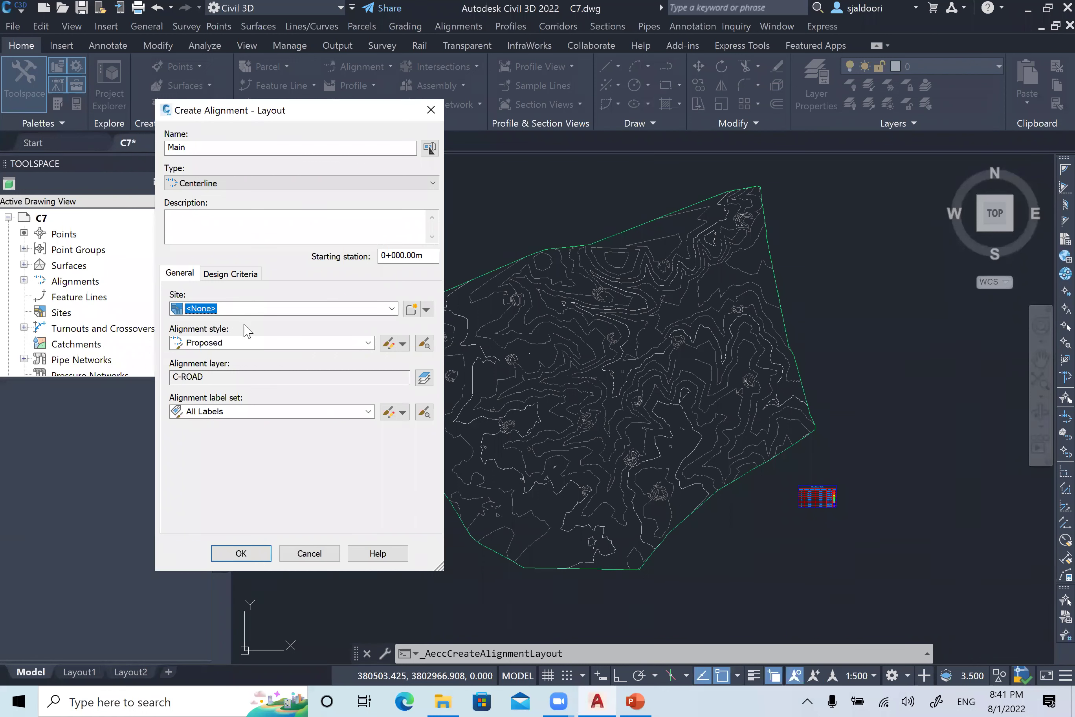
left_click(246, 343)
left_click(247, 344)
left_click(245, 345)
left_click(243, 348)
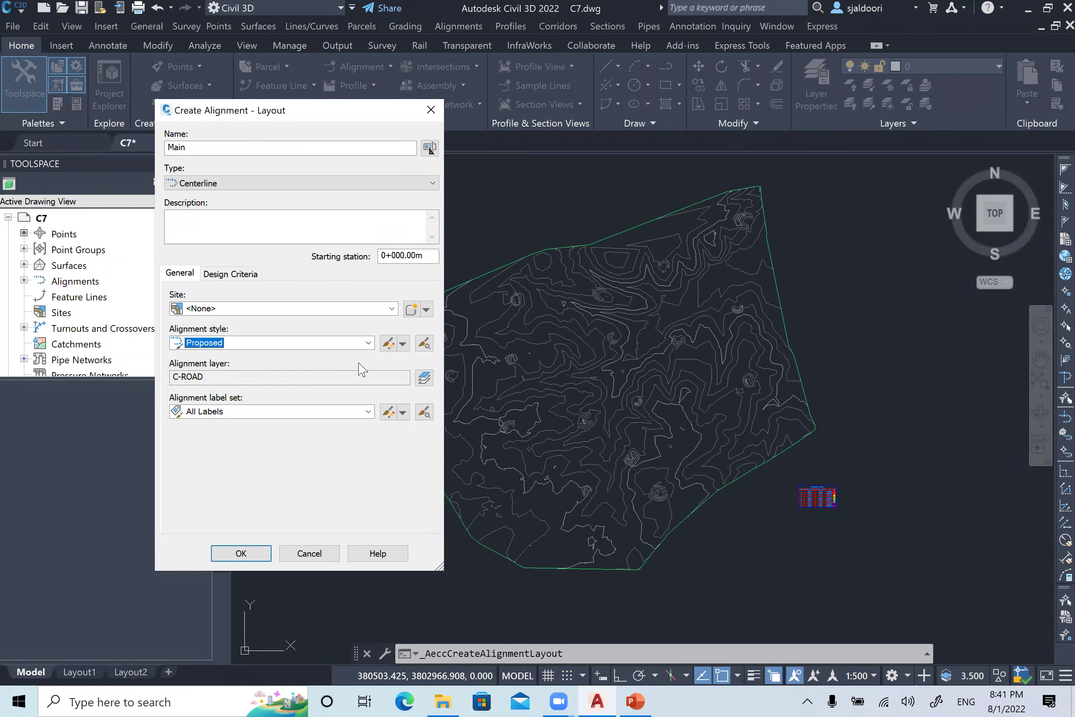
left_click(217, 346)
left_click(216, 344)
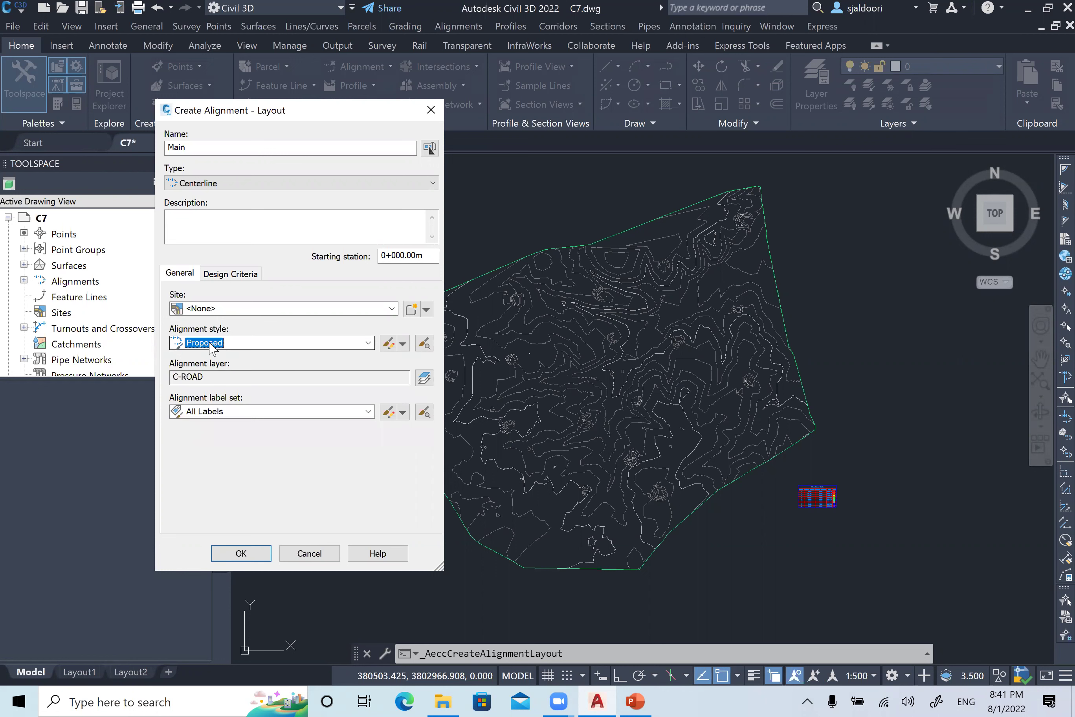
- Examine the Proposed alignment style's display, design and name settings, then leave it without saving changes
left_click(389, 344)
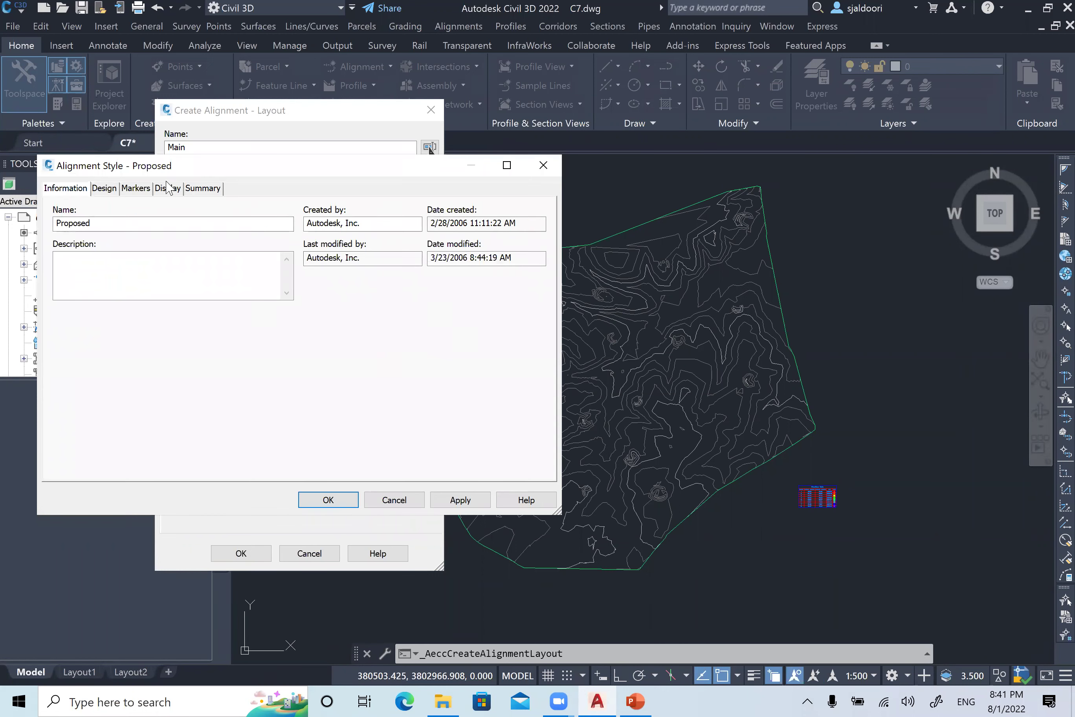
left_click(168, 187)
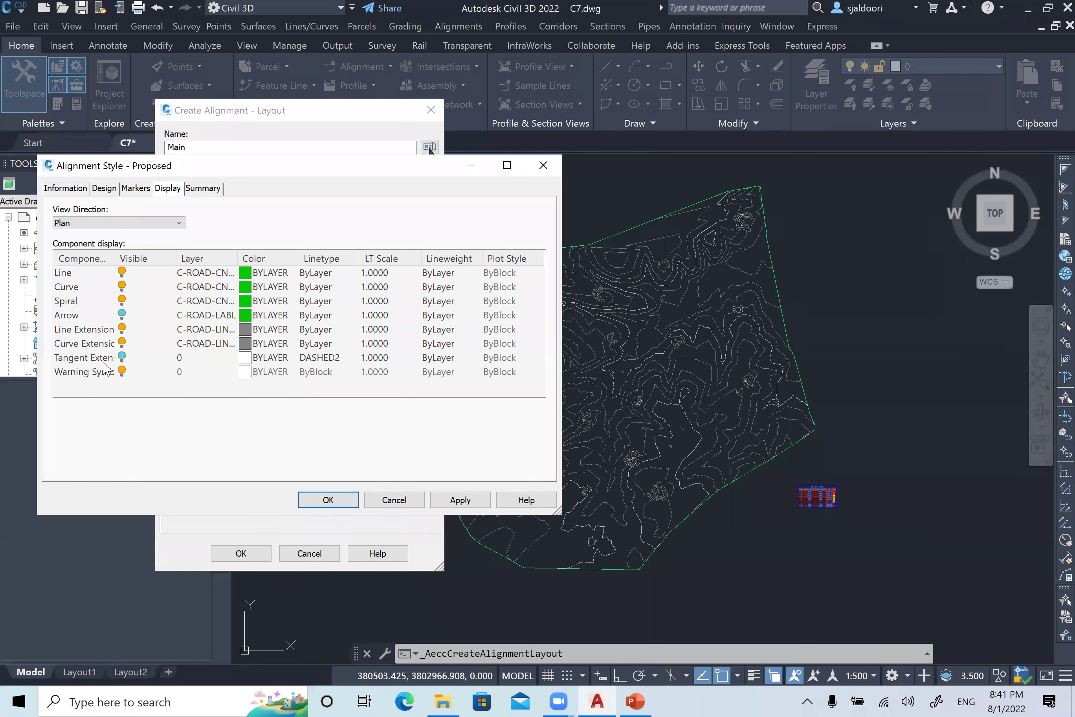
left_click(106, 189)
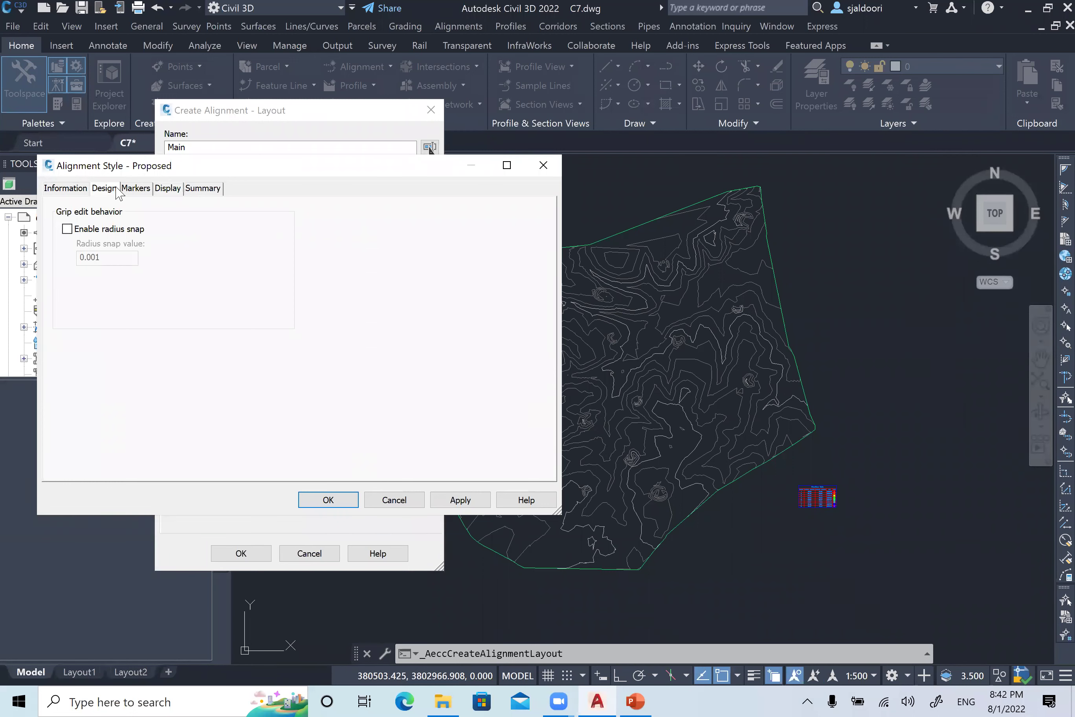
left_click(168, 188)
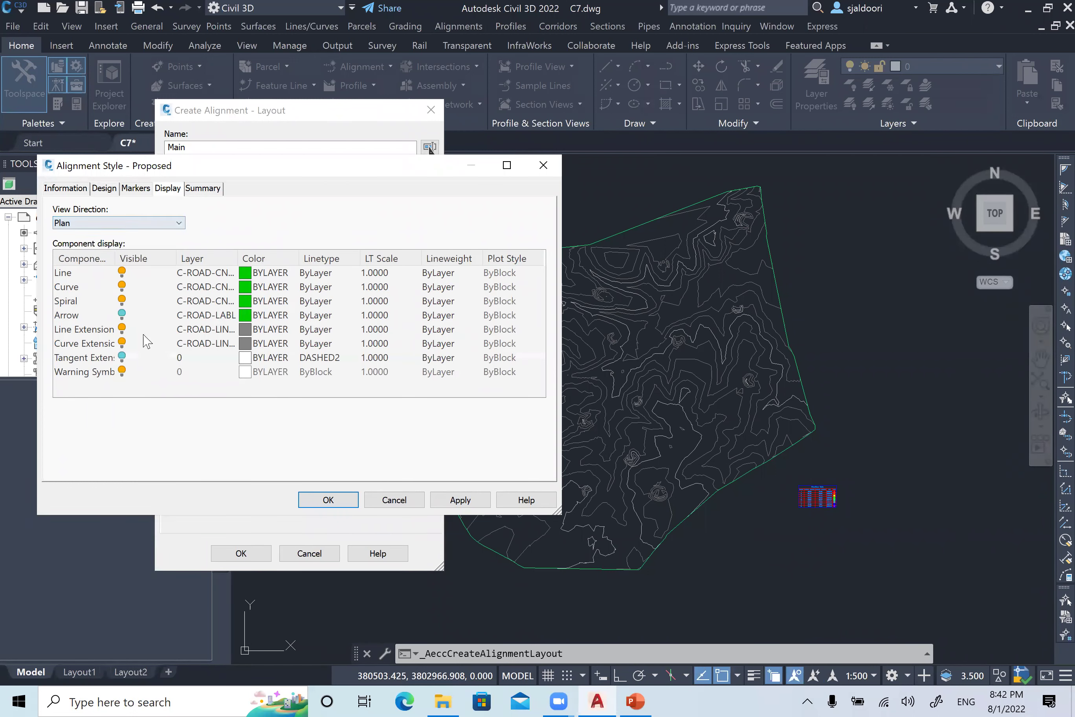
left_click(63, 188)
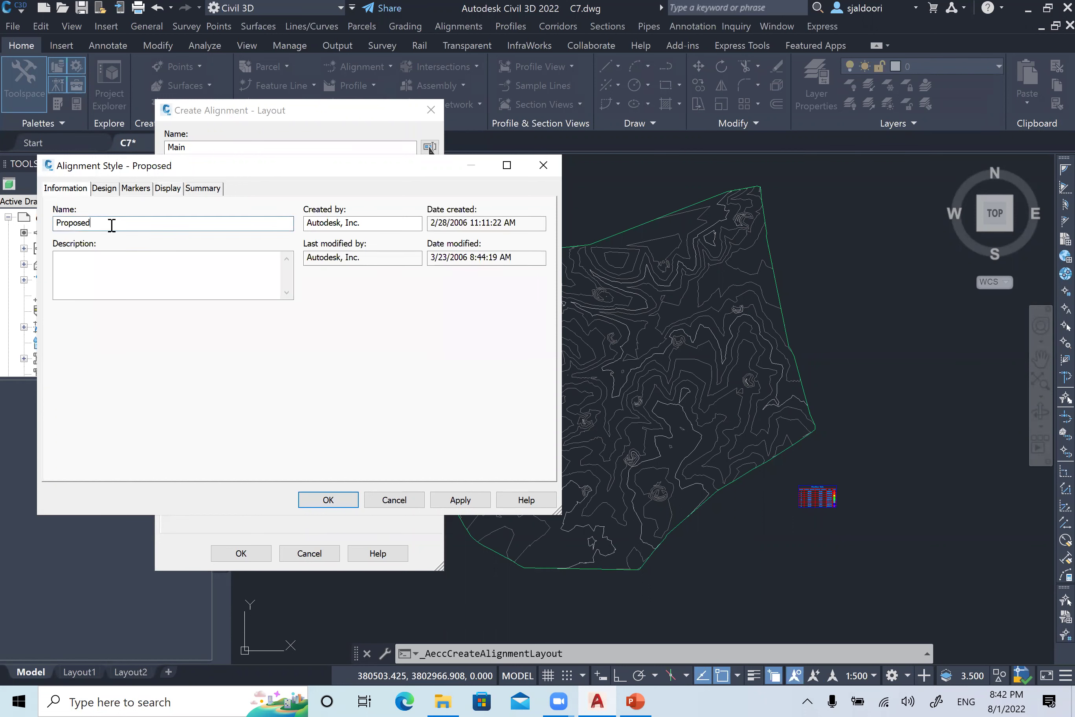
left_click_drag(139, 220, 40, 222)
left_click(390, 501)
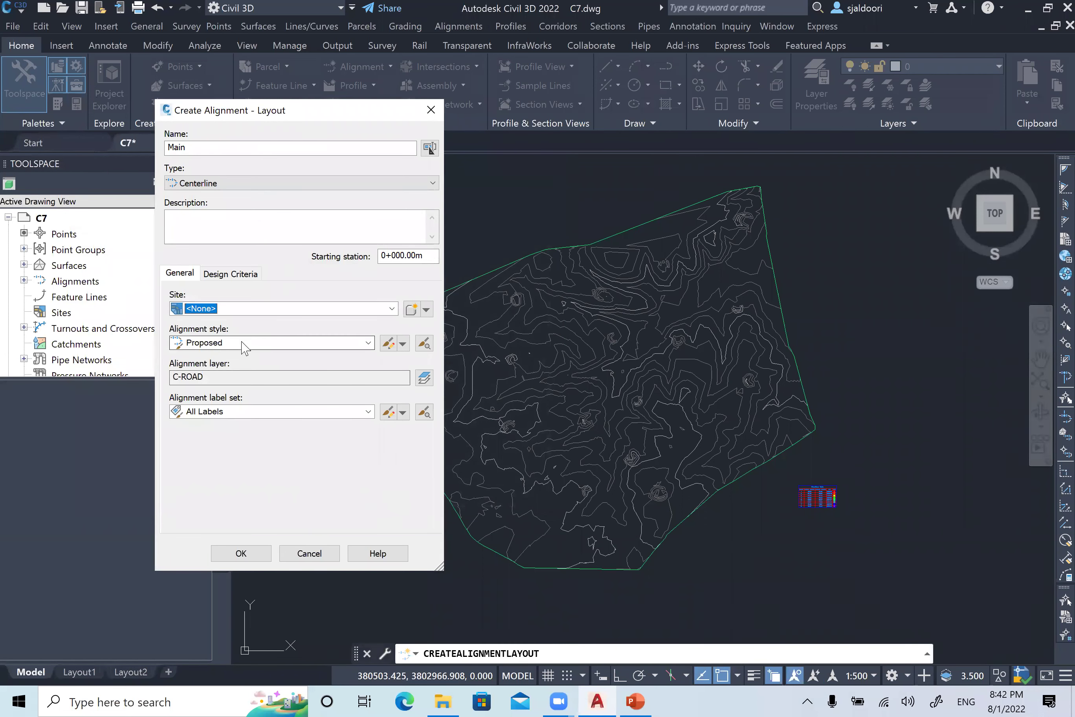
- Copy the Proposed alignment style and name the copy C7
left_click(403, 344)
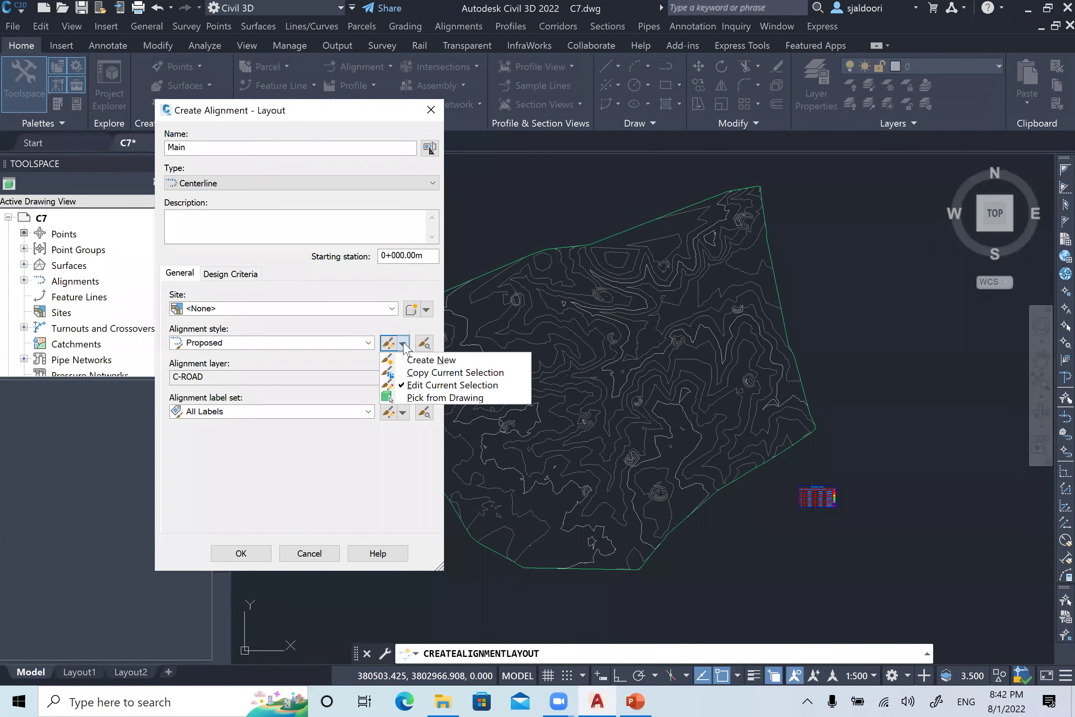
left_click(417, 373)
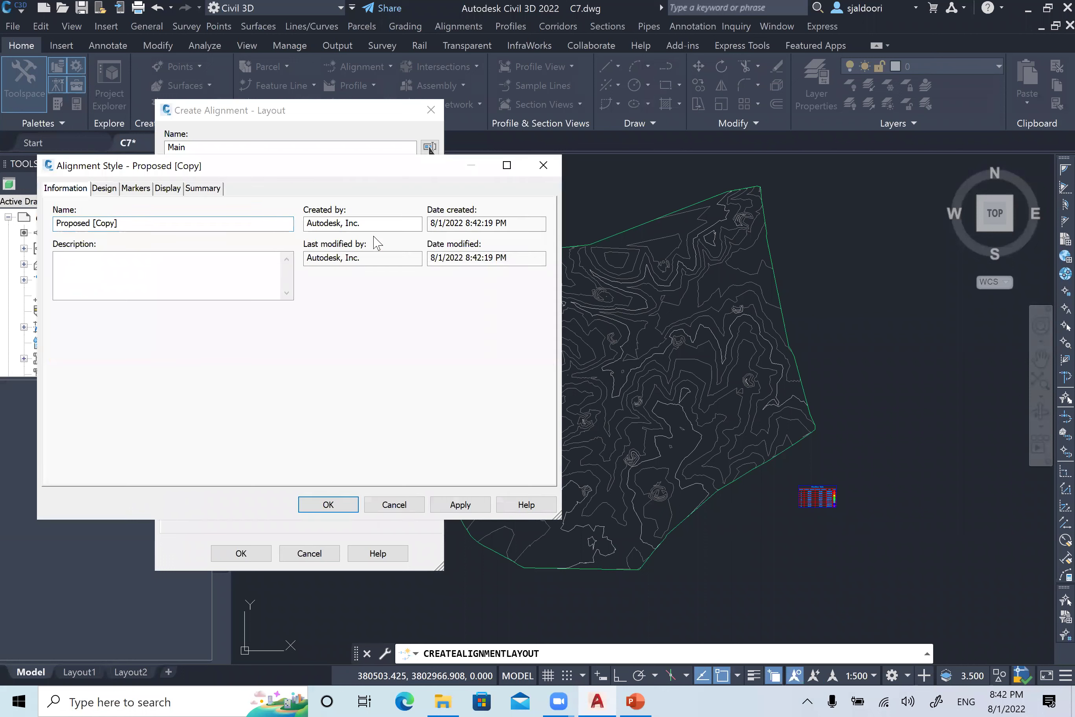
left_click_drag(138, 224, 3, 221)
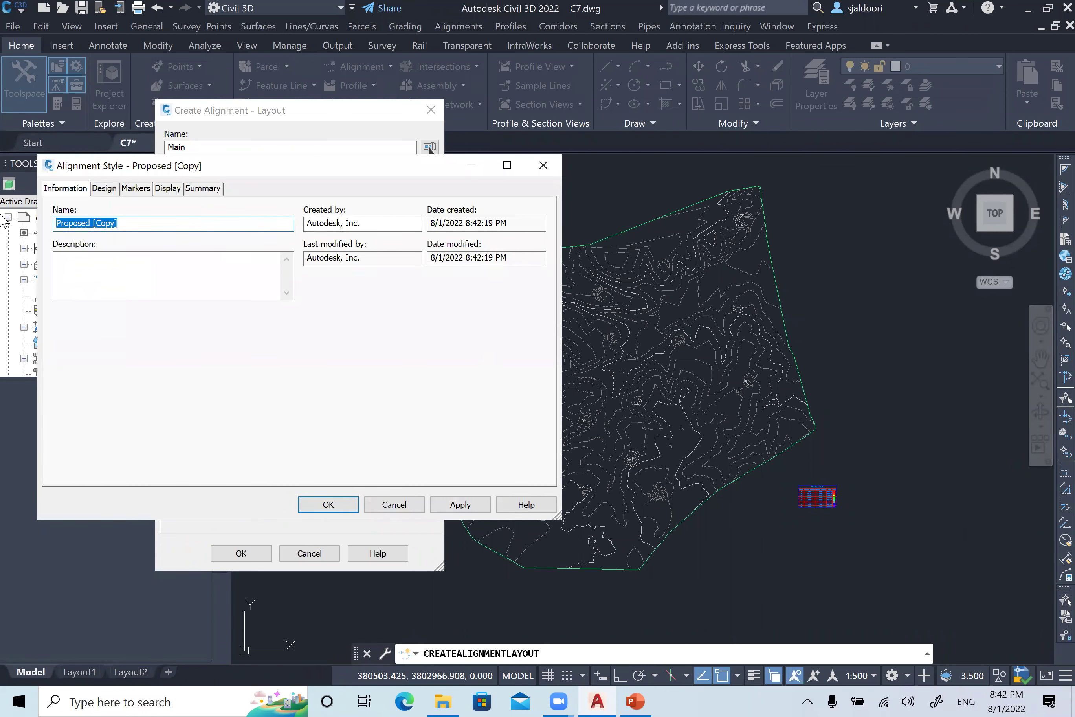
type("C7")
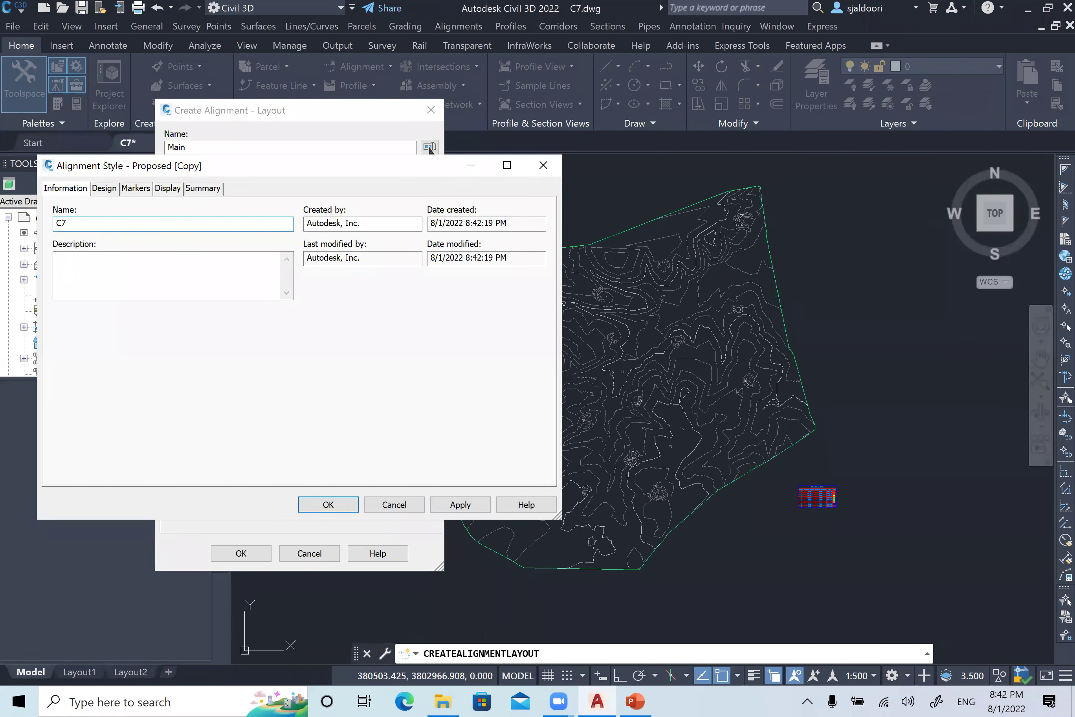
- Review the design, marker and component display settings of the C7 style copy
left_click(102, 188)
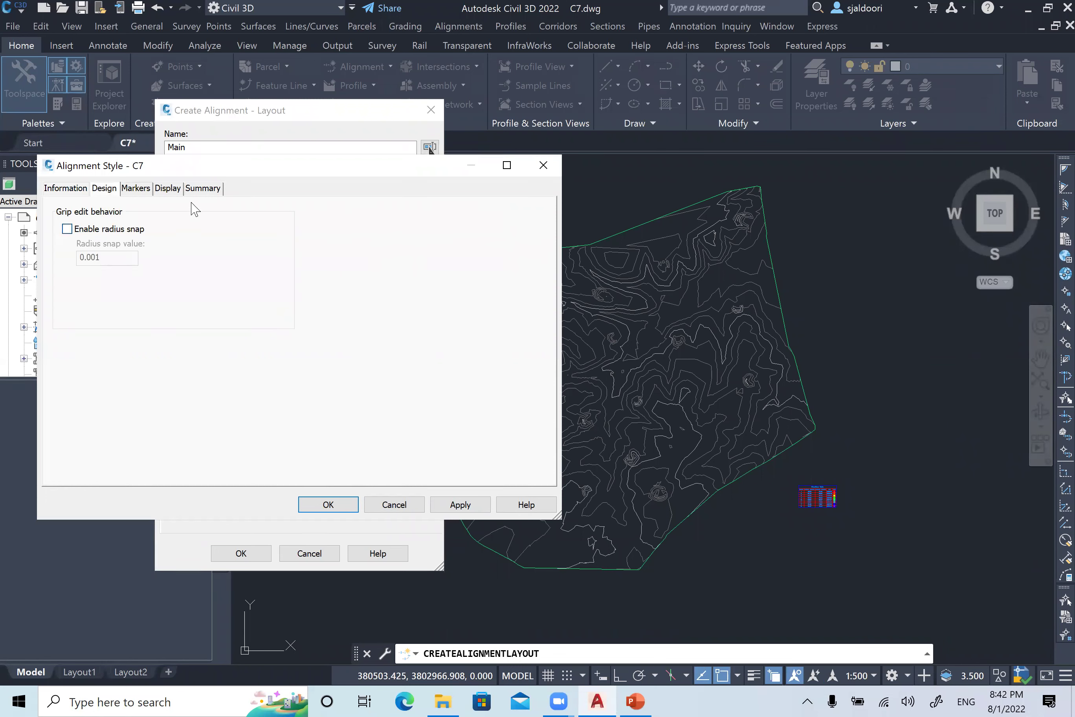
left_click(137, 189)
scroll(396, 319, "down", 2)
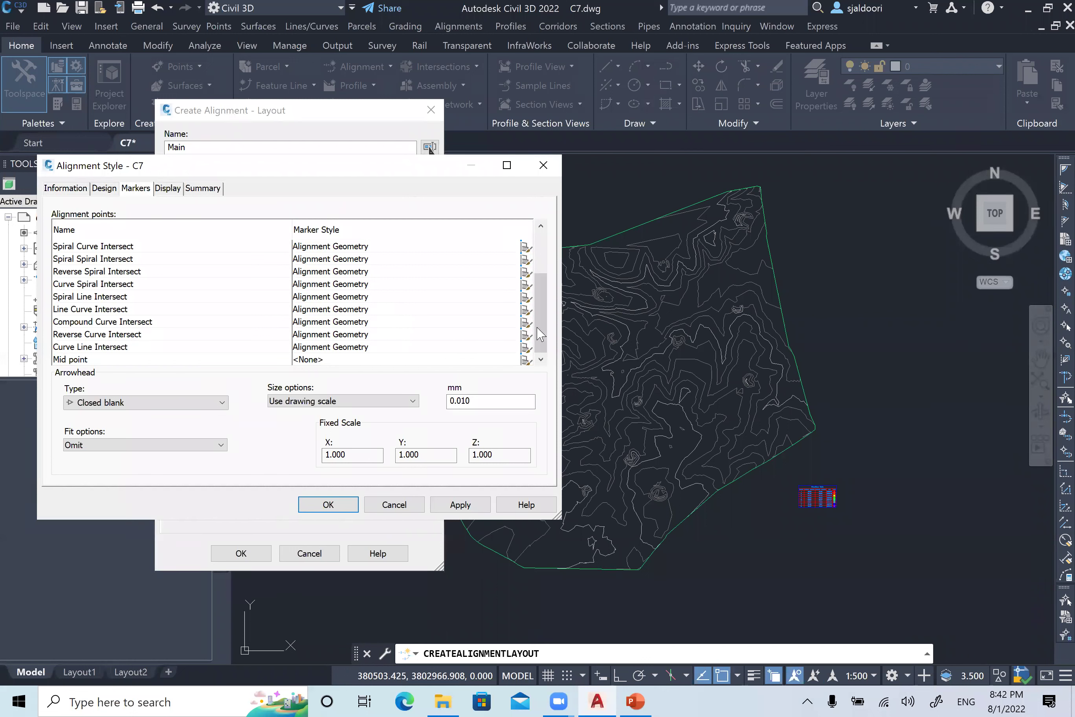
left_click_drag(538, 316, 536, 274)
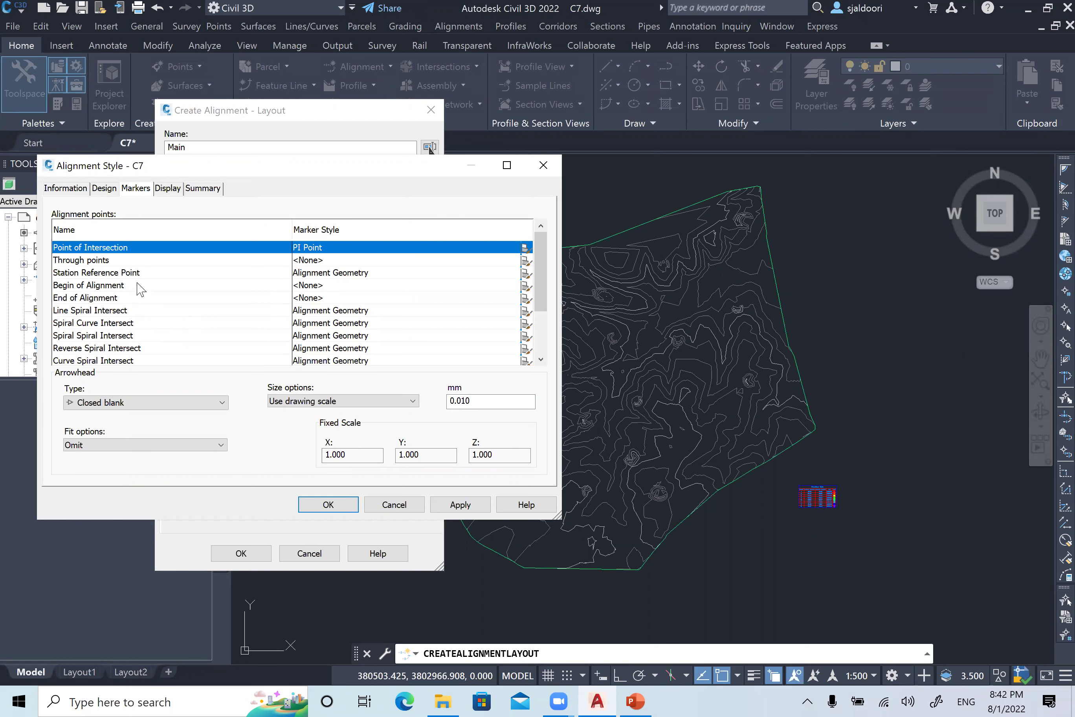
left_click(167, 190)
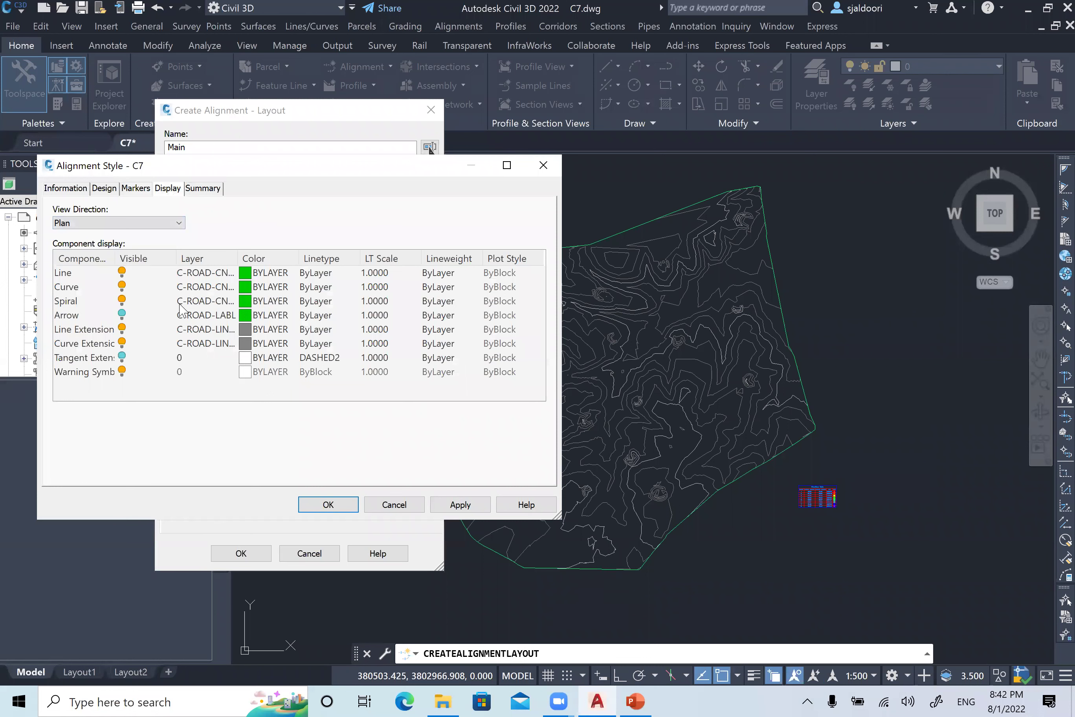
- Inspect the Line component's color and the Line and Curve visibility settings, then discard the C7 style copy
left_click(244, 274)
left_click(244, 274)
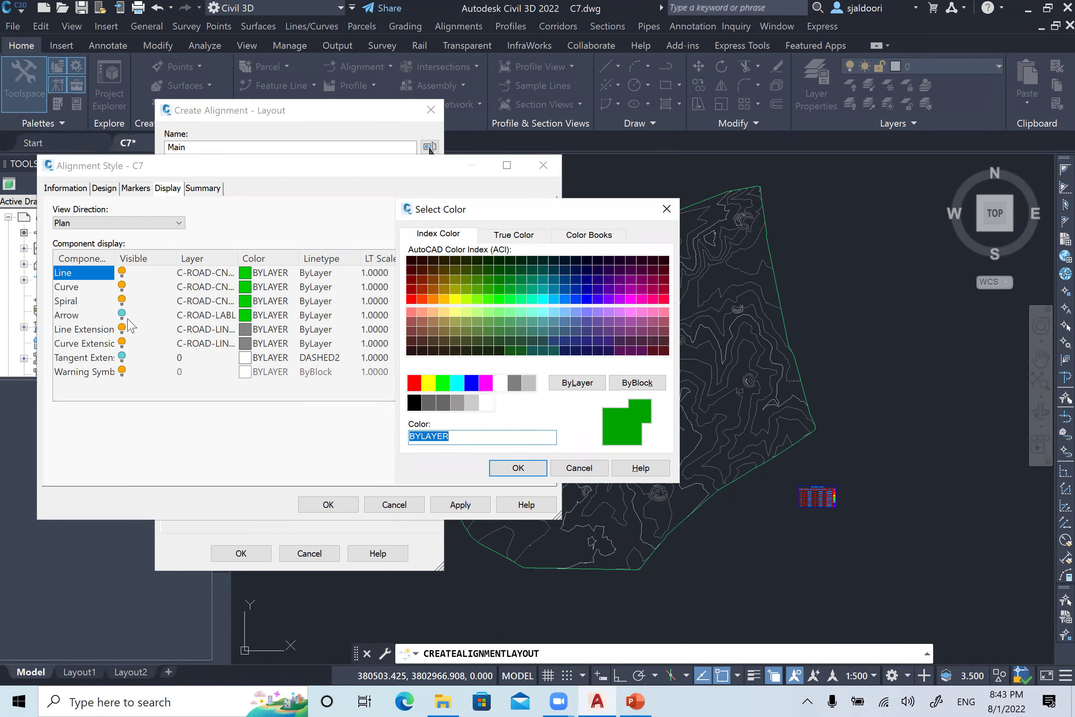
left_click(601, 468)
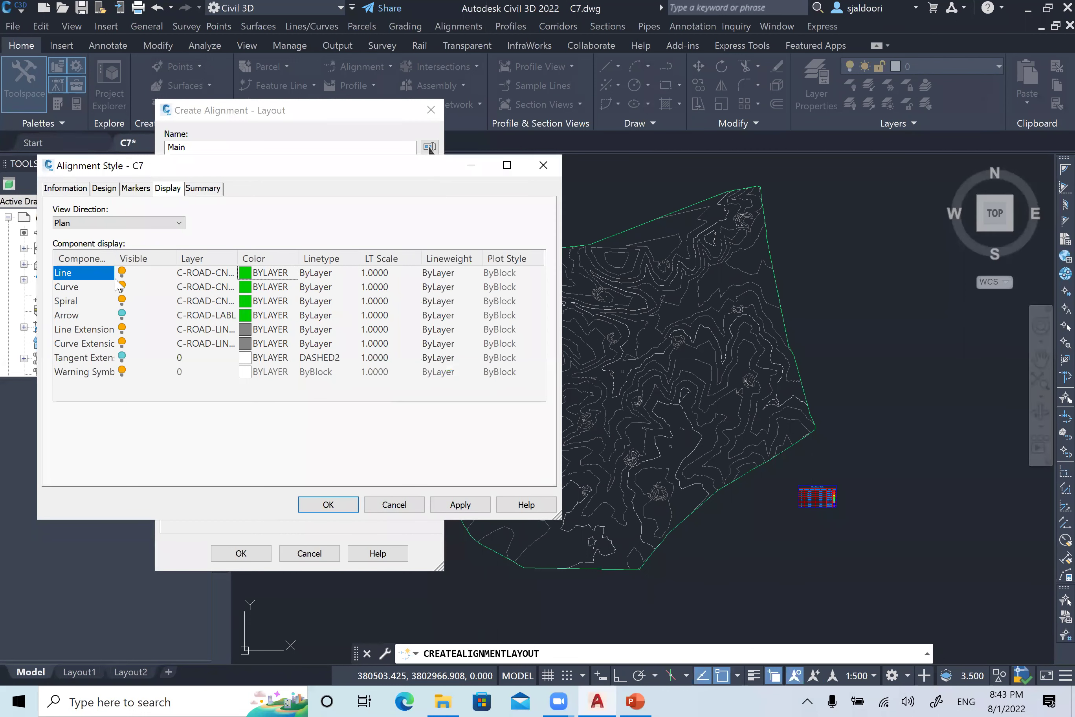
left_click(124, 288)
left_click(125, 274)
left_click(397, 504)
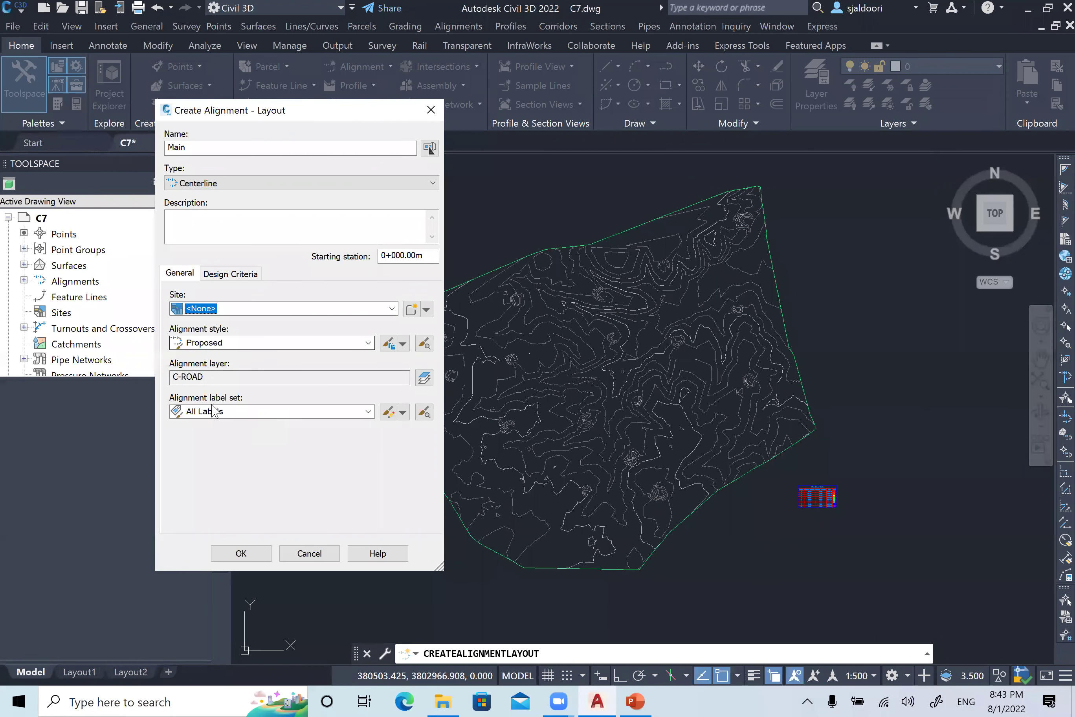
- Check the alignment's C-ROAD layer assignment and its object layer settings, leaving them as they are
left_click(250, 377)
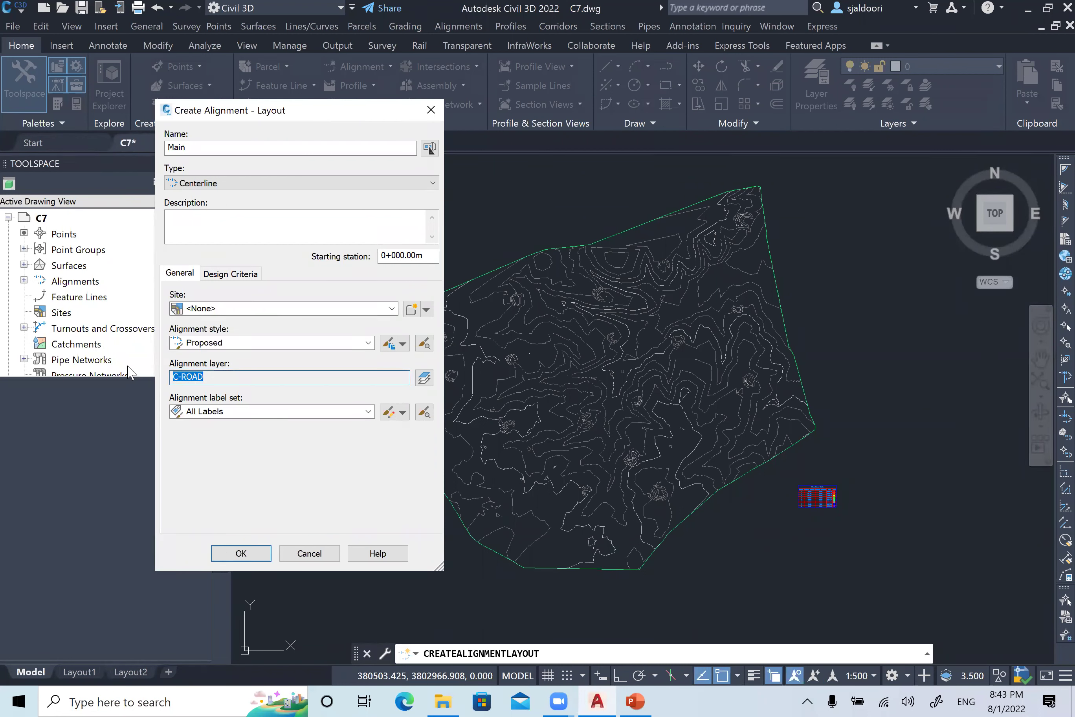
left_click(215, 379)
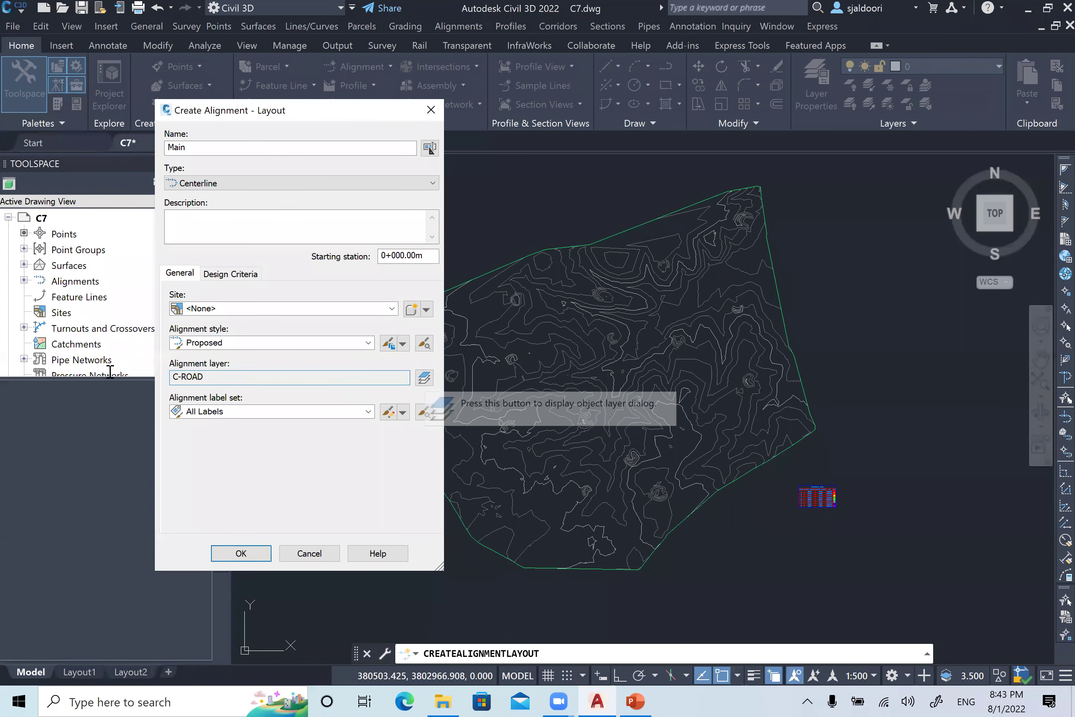
left_click(241, 378)
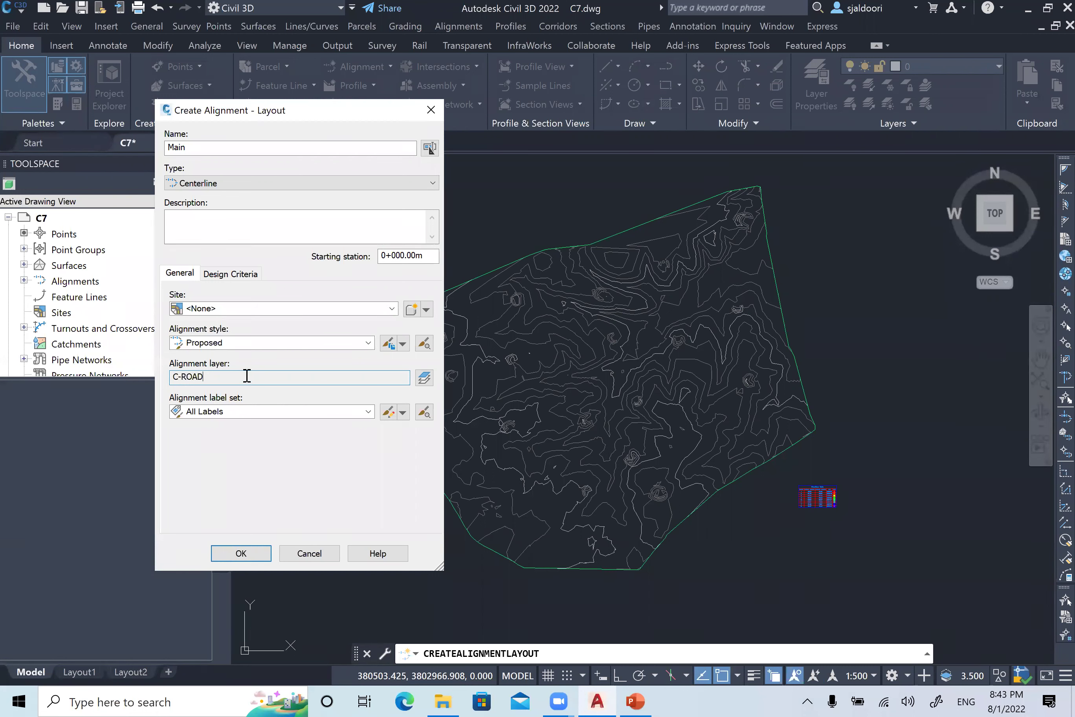
left_click_drag(228, 377, 128, 377)
left_click(422, 380)
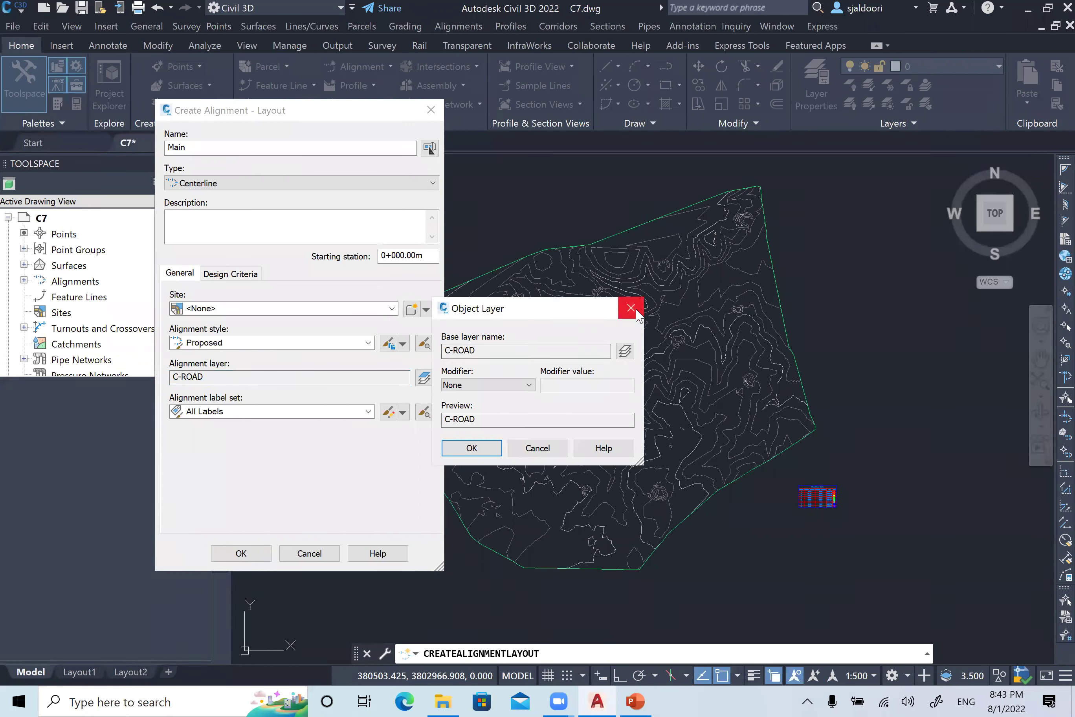
left_click(631, 308)
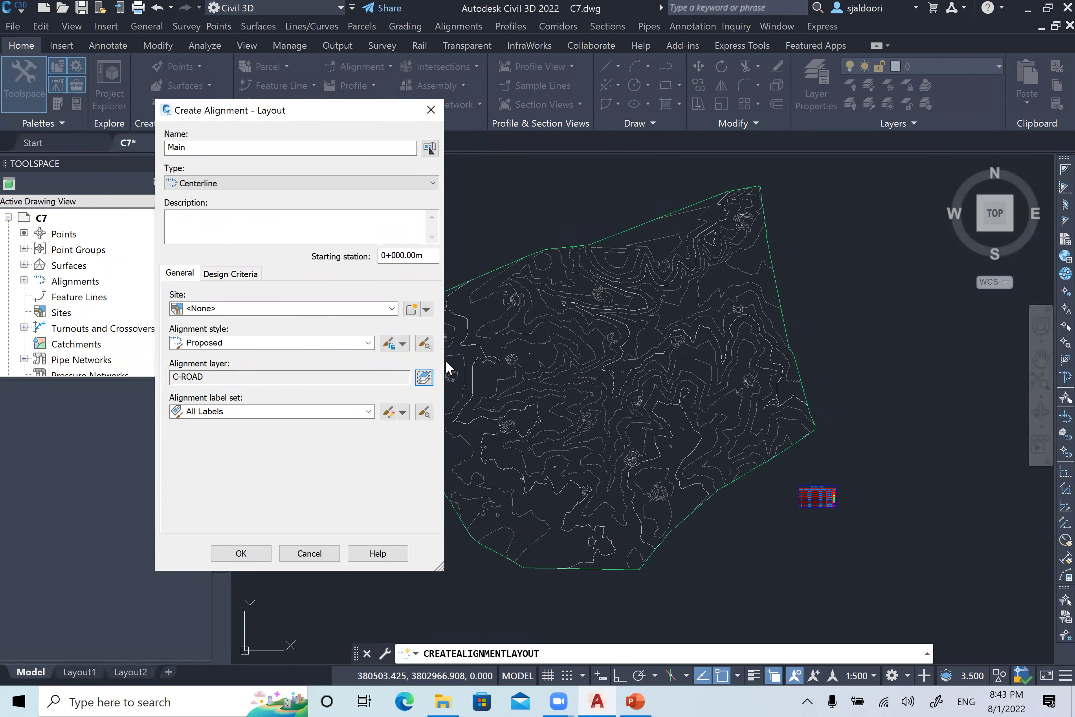
- Browse the drawing's layers as candidates for the alignment's base layer, then cancel to keep C-ROAD
left_click(423, 378)
left_click(625, 353)
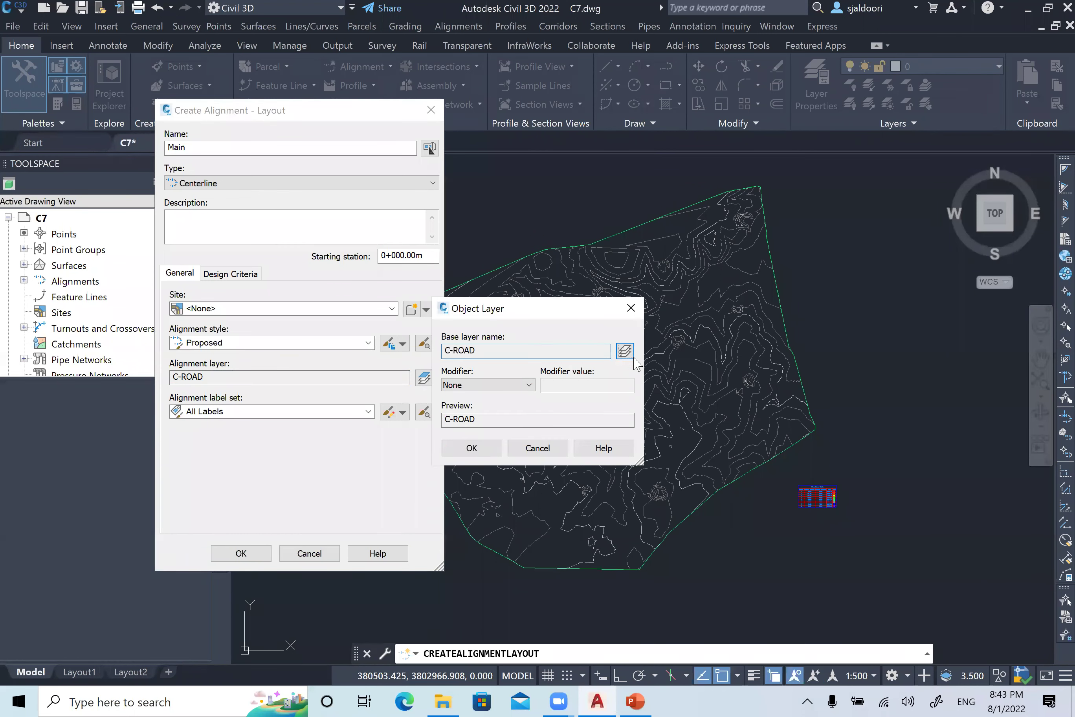
scroll(491, 382, "down", 15)
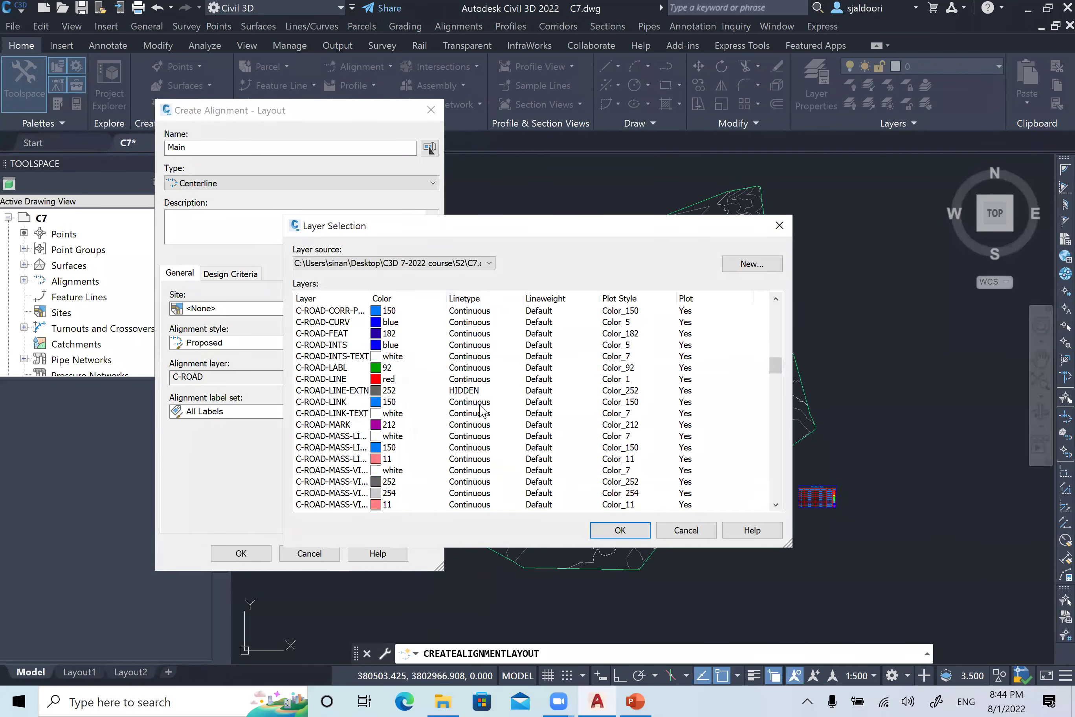
left_click_drag(774, 411, 777, 311)
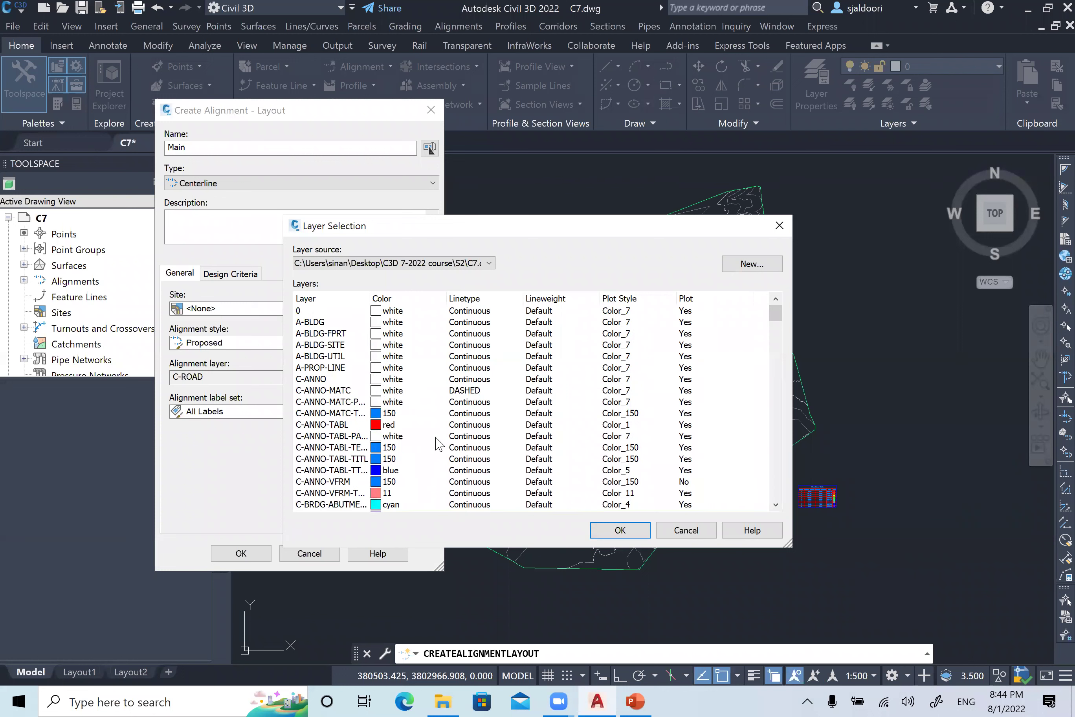
scroll(477, 430, "down", 1)
left_click(475, 424)
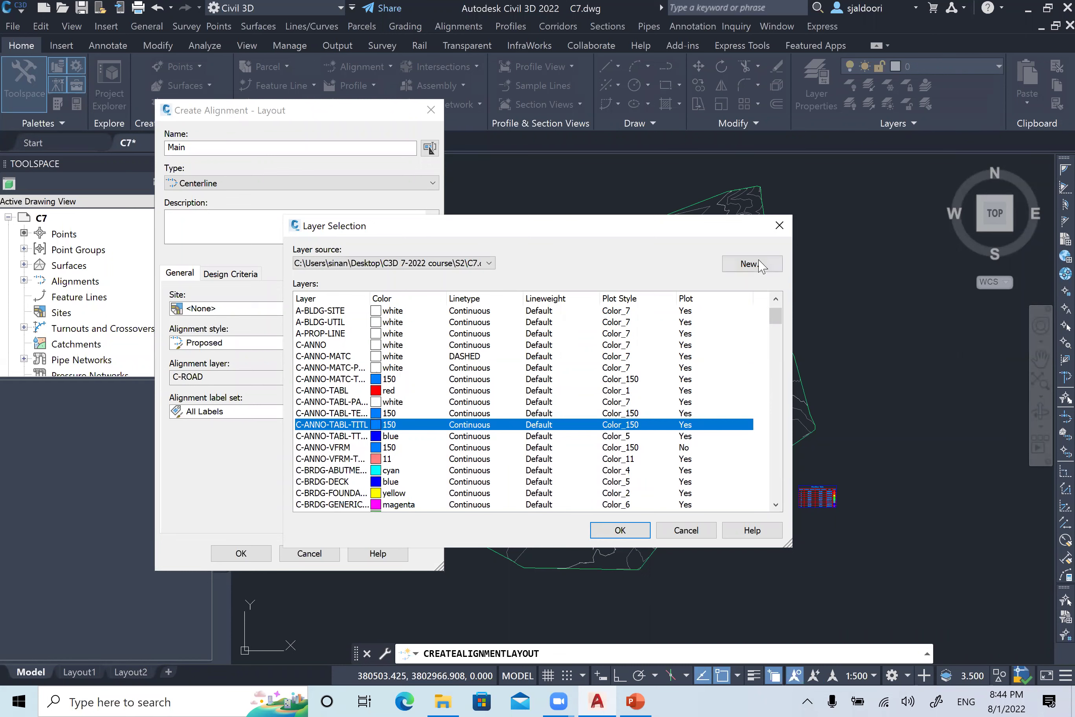
left_click(694, 531)
left_click(527, 448)
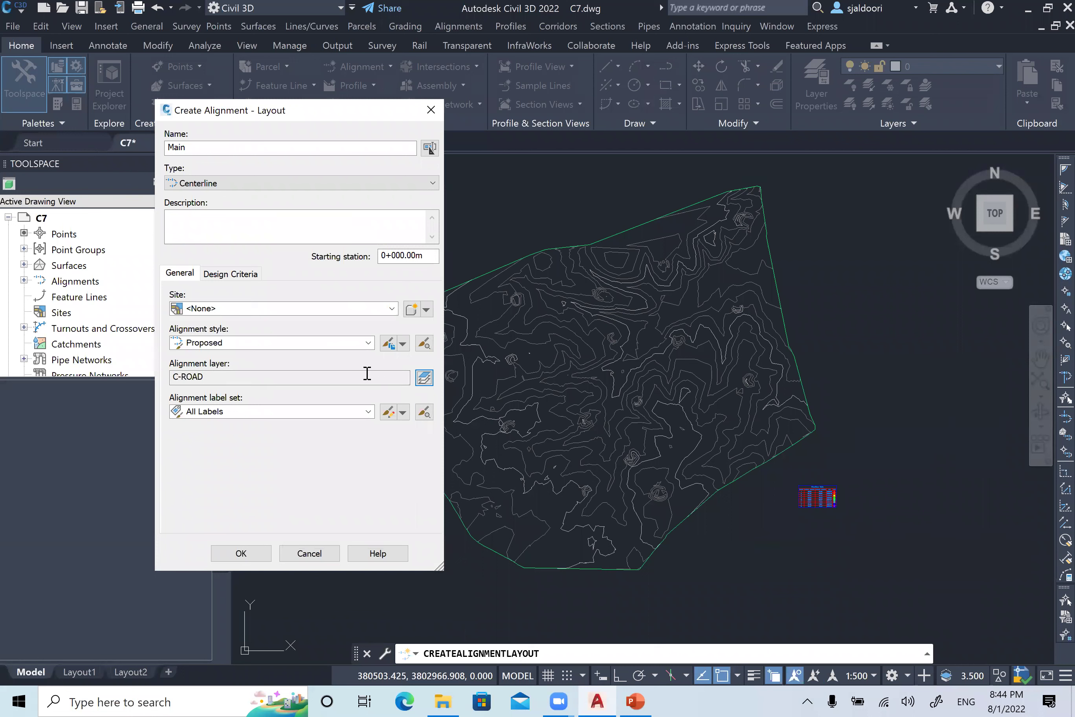
- Check the alignment label set choices, keeping All Labels
left_click(232, 411)
left_click(232, 411)
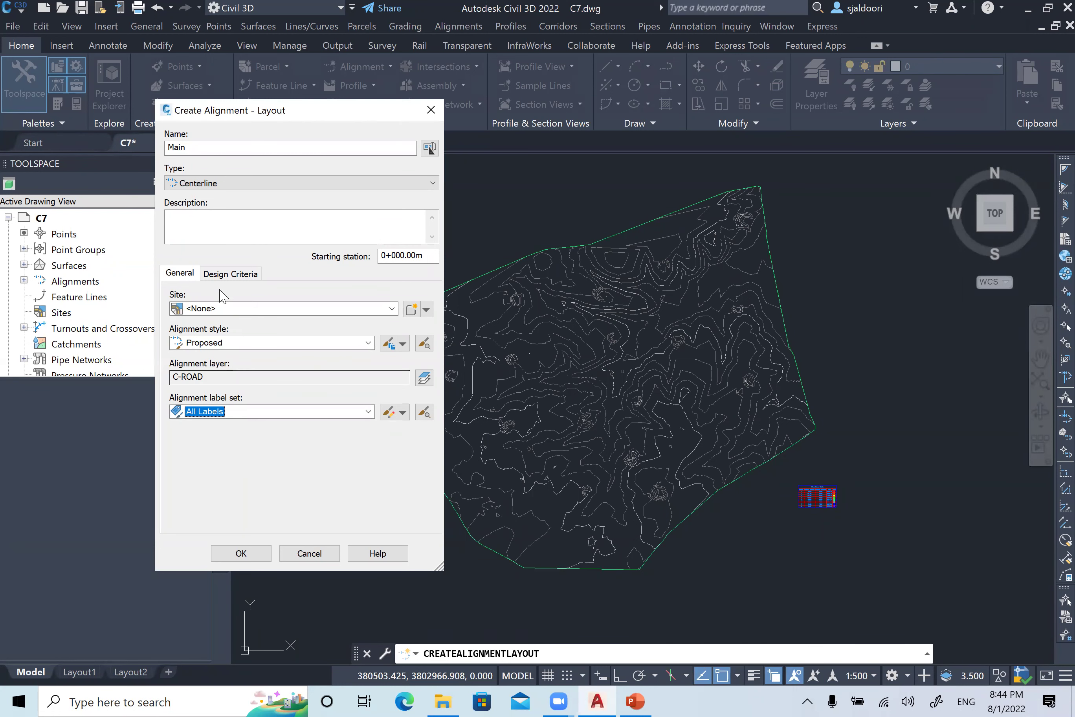
- Set the starting design speed to 80 km/h and enable criteria-based design for the alignment
left_click(230, 274)
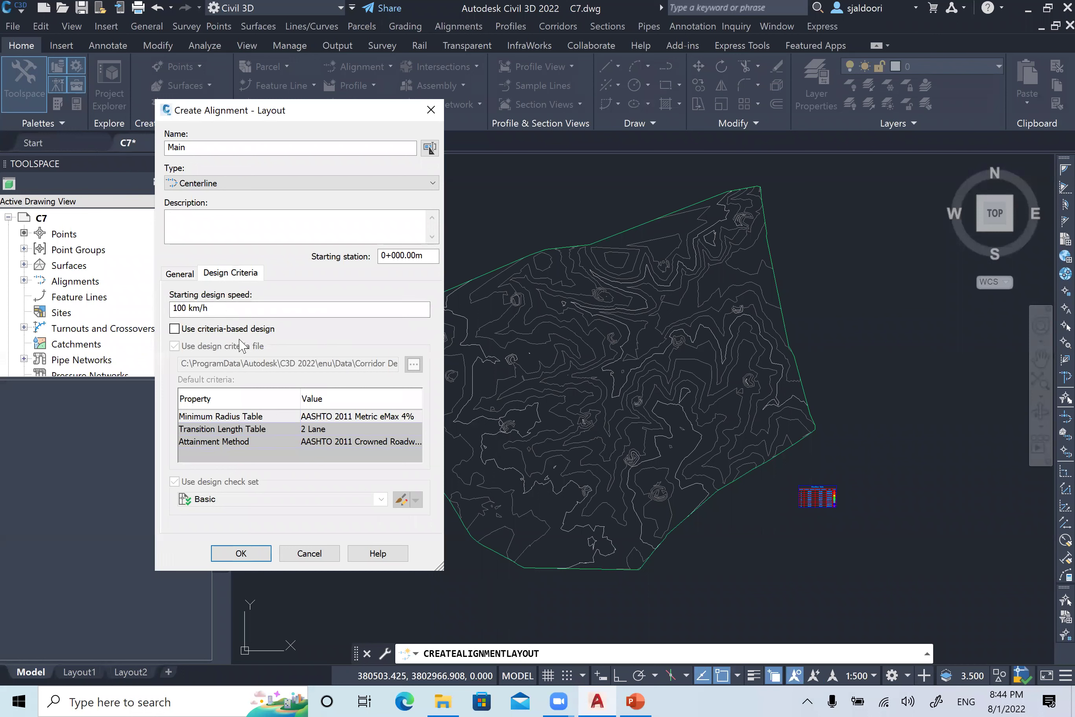
key("ctrl+a")
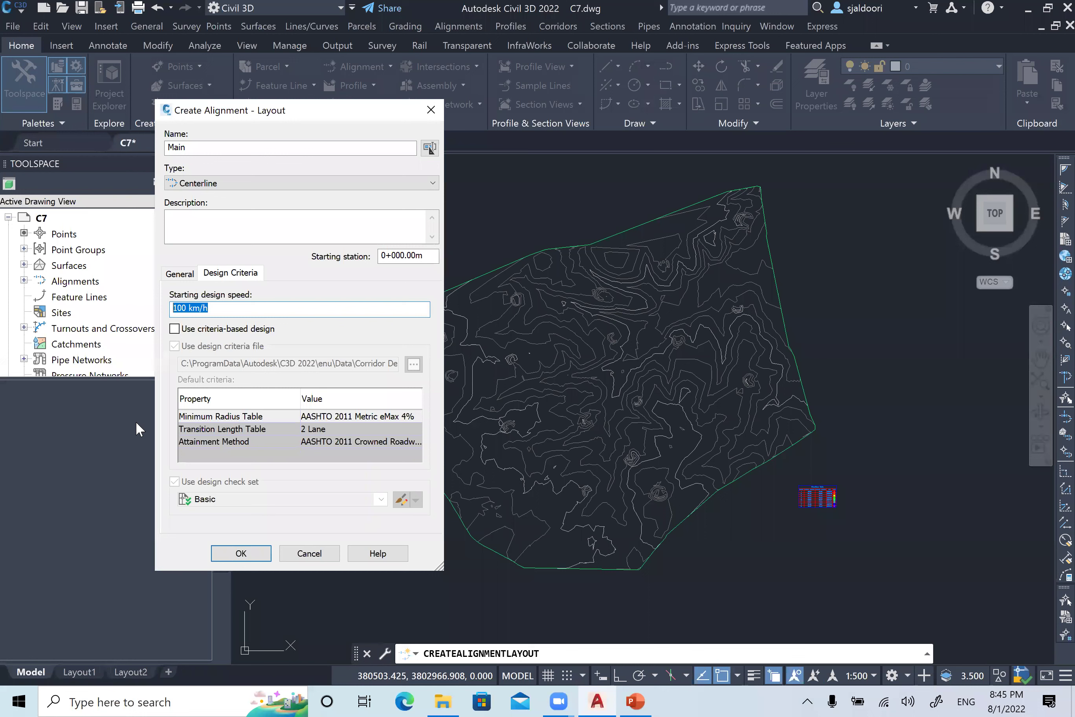
type("80")
left_click(214, 335)
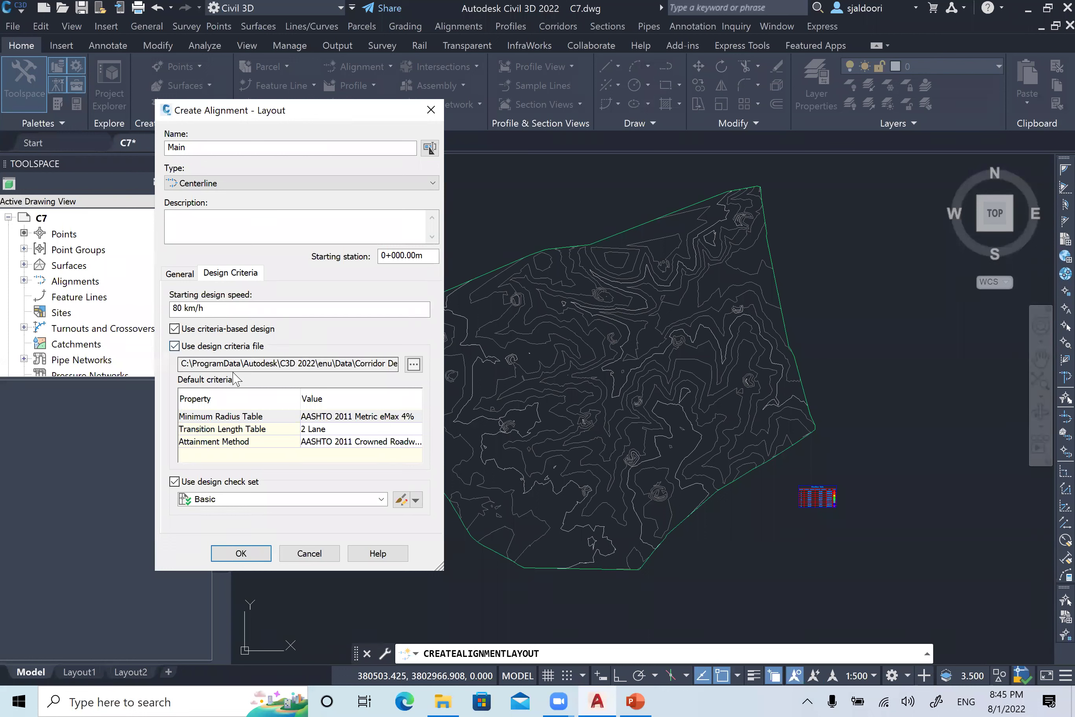
- Check the current design criteria file and replace it with _Autodesk Civil 3D Metric (2018) Roadway Design Standards.xml
left_click_drag(243, 368, 438, 369)
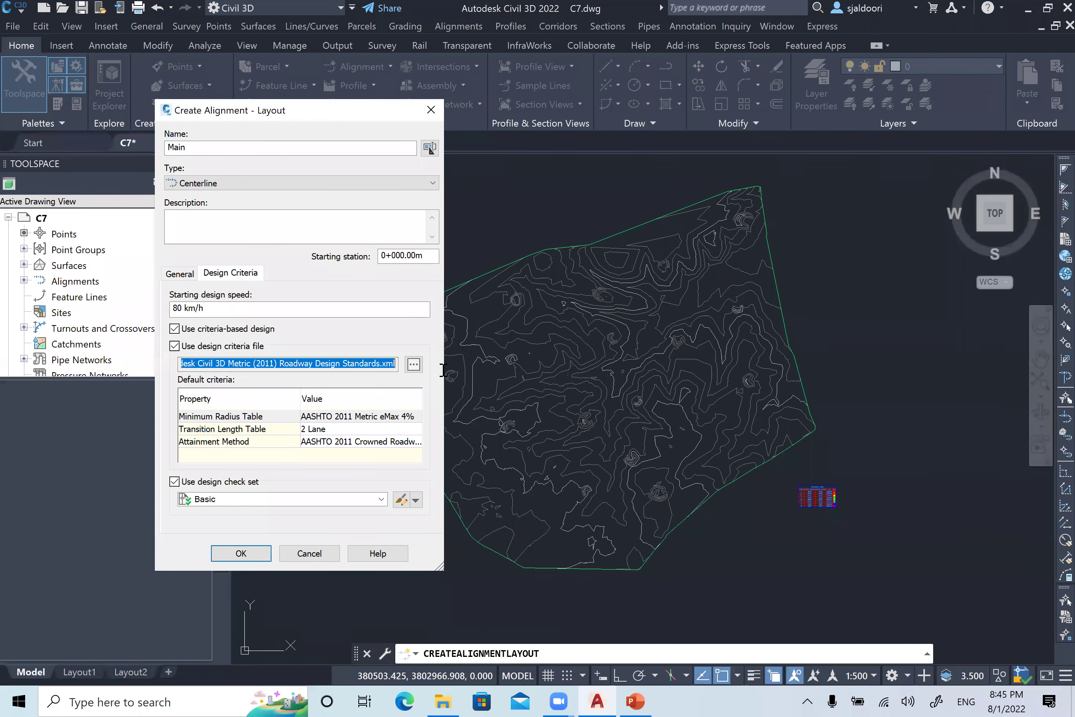
left_click(253, 364)
left_click_drag(258, 364, 271, 368)
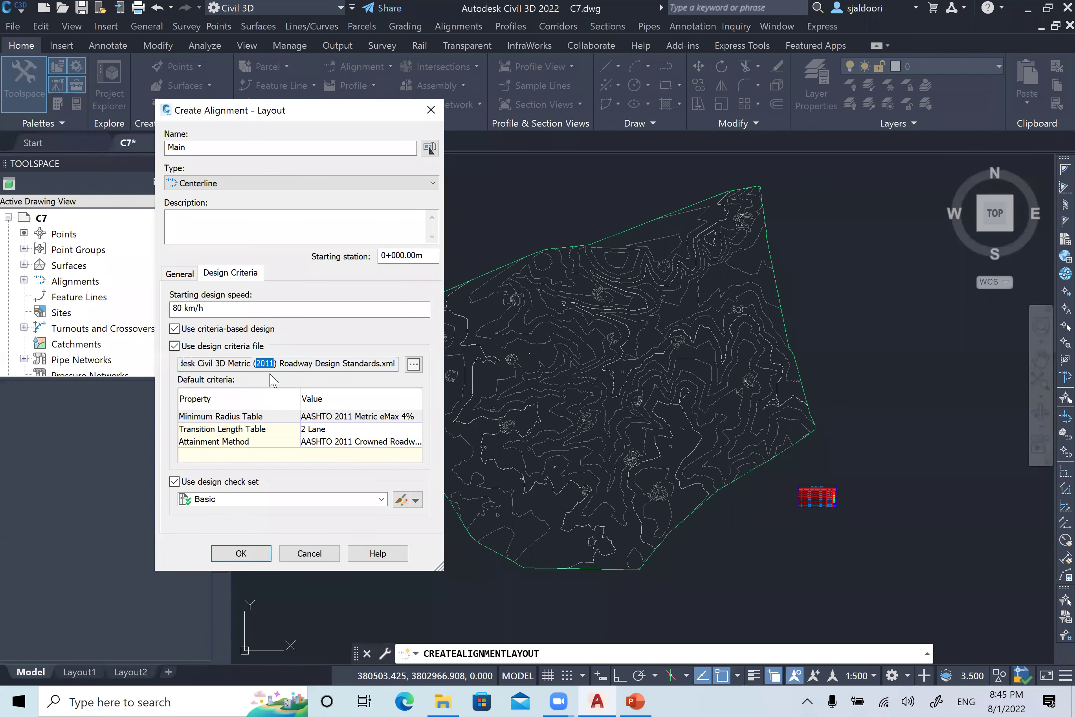
left_click(327, 366)
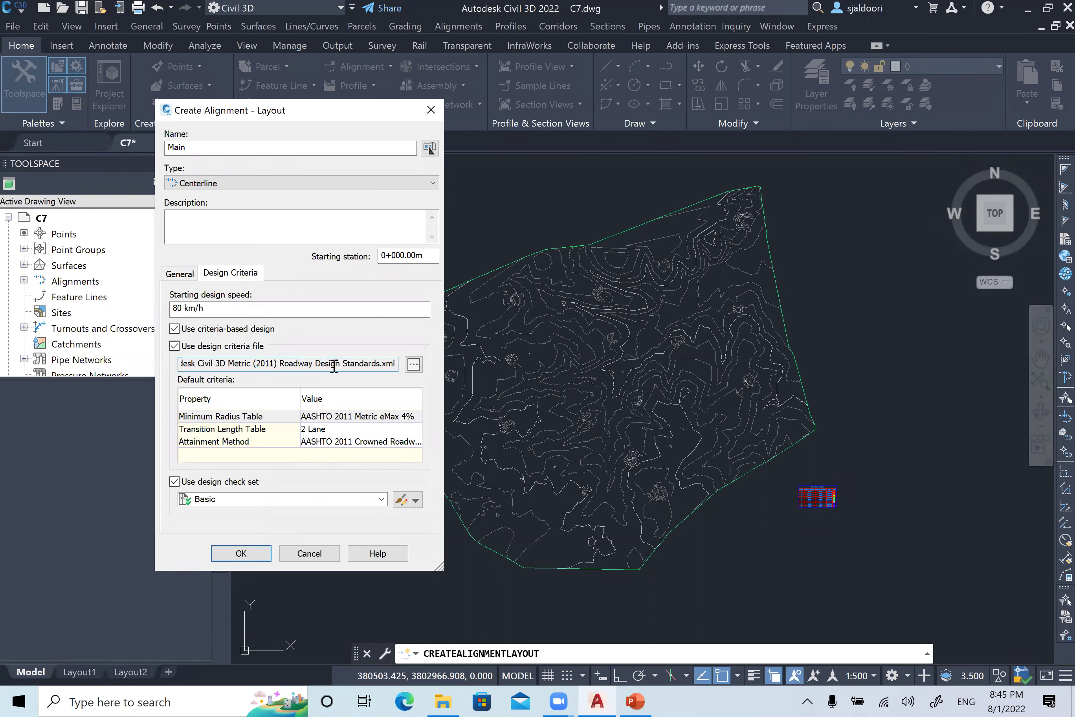
left_click(414, 365)
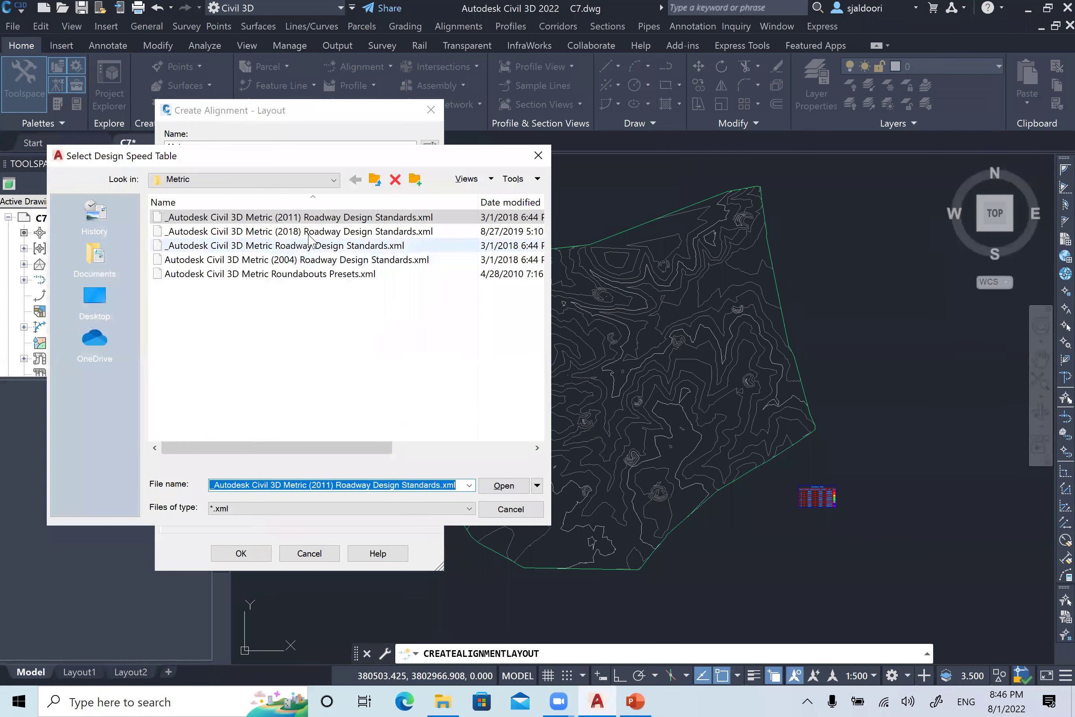
left_click(275, 235)
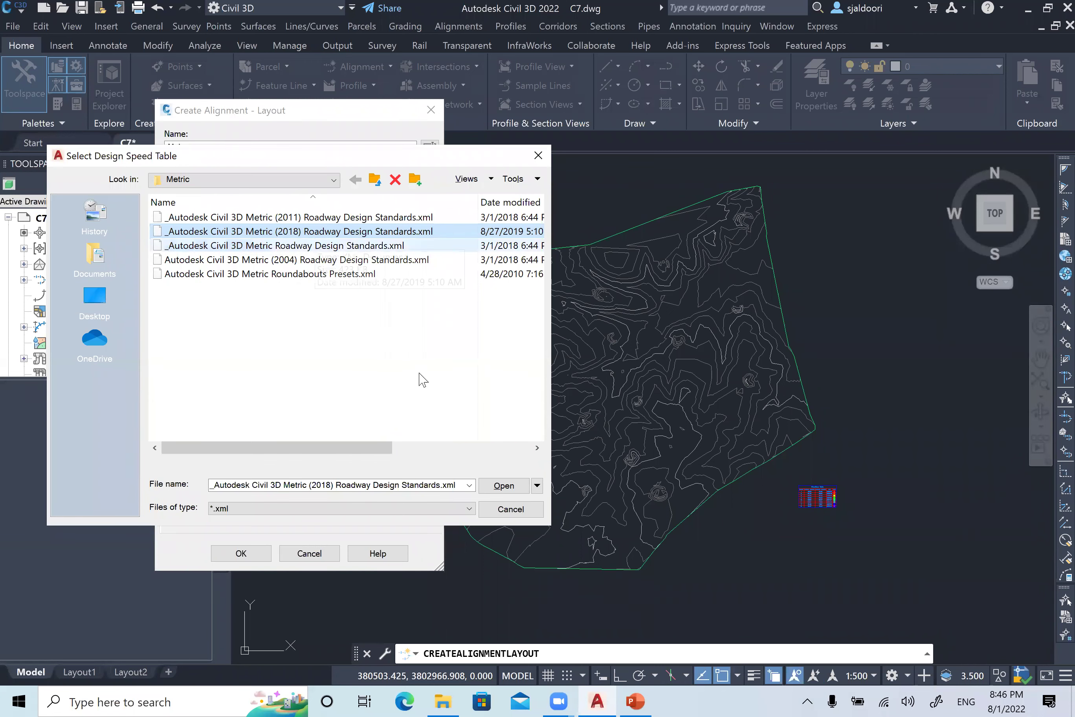
left_click(503, 486)
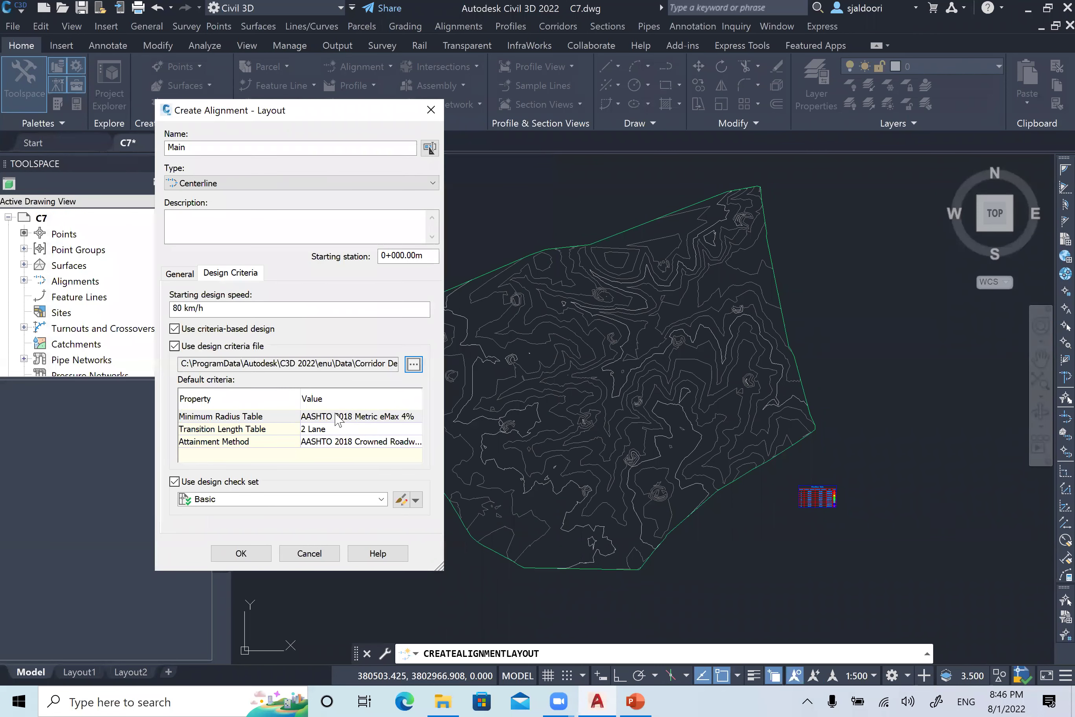
- Widen the alignment dialog and review the Minimum Radius Table options, keeping AASHTO 2018 Metric eMax 4%
left_click_drag(441, 569, 643, 610)
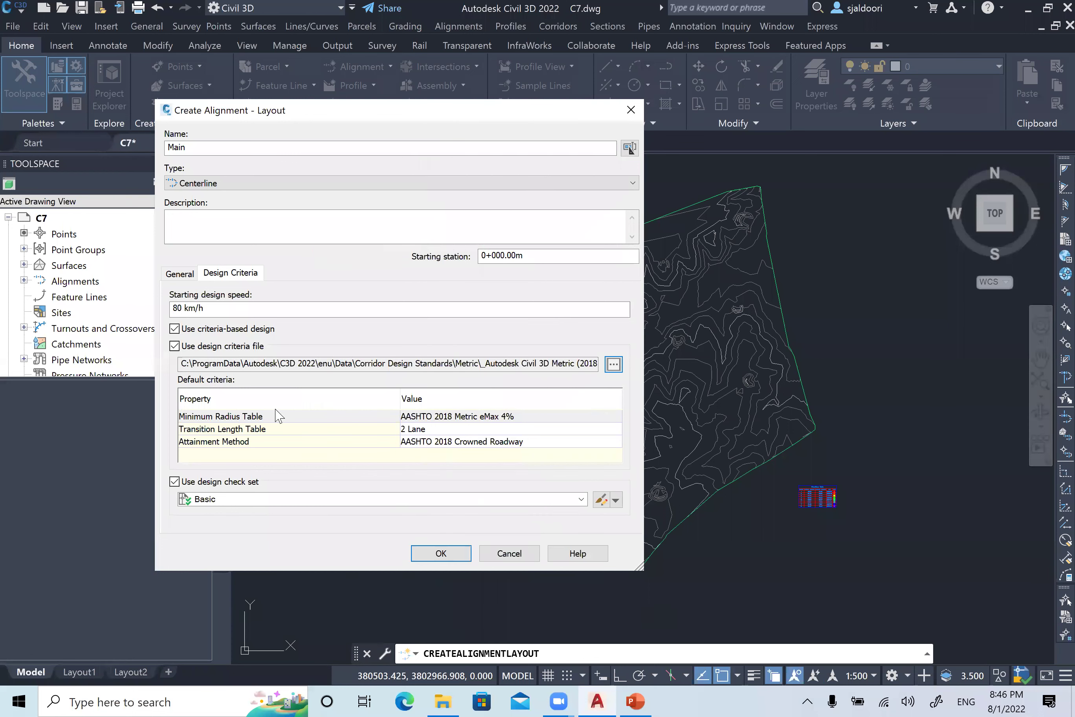
left_click(214, 417)
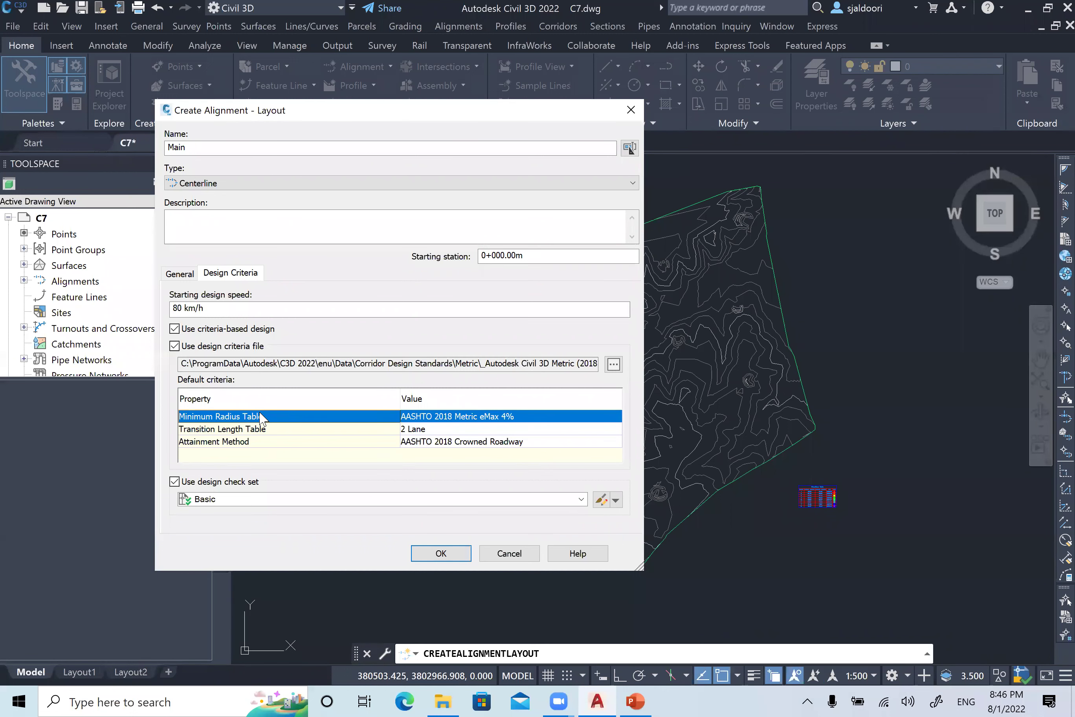
left_click(481, 417)
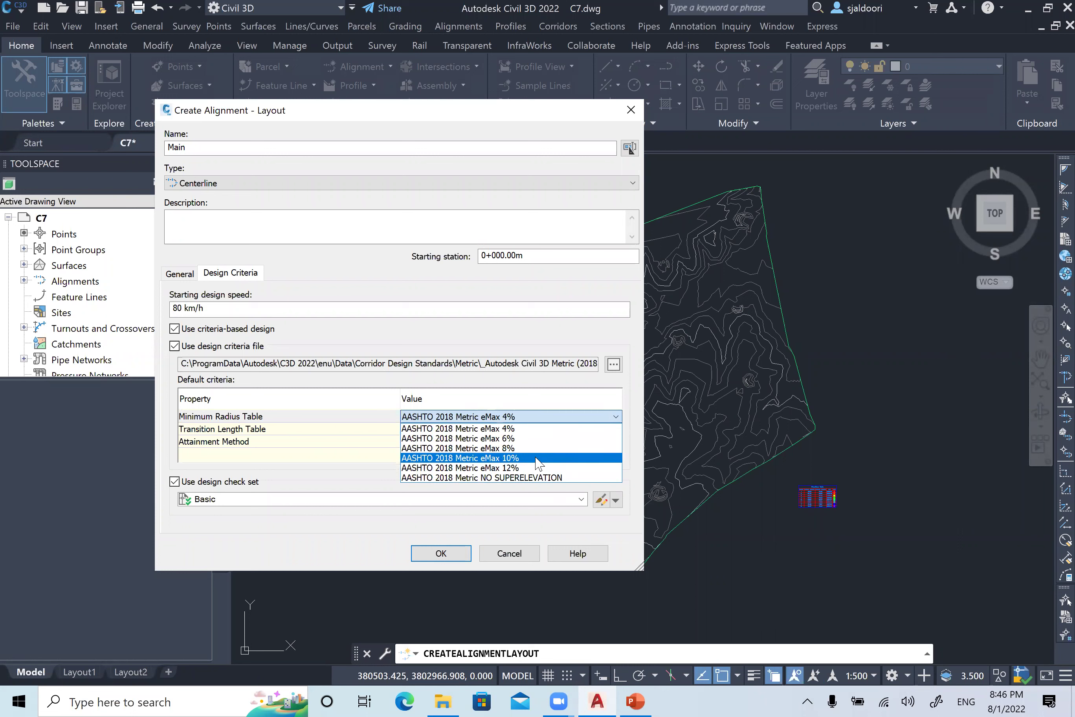
key("Up")
key("Up")
key("Down")
key("Down")
key("Down")
key("Down")
key("Up")
key("Up")
key("Up")
key("Up")
key("Up")
key("Down")
key("Down")
key("Down")
key("Down")
key("Down")
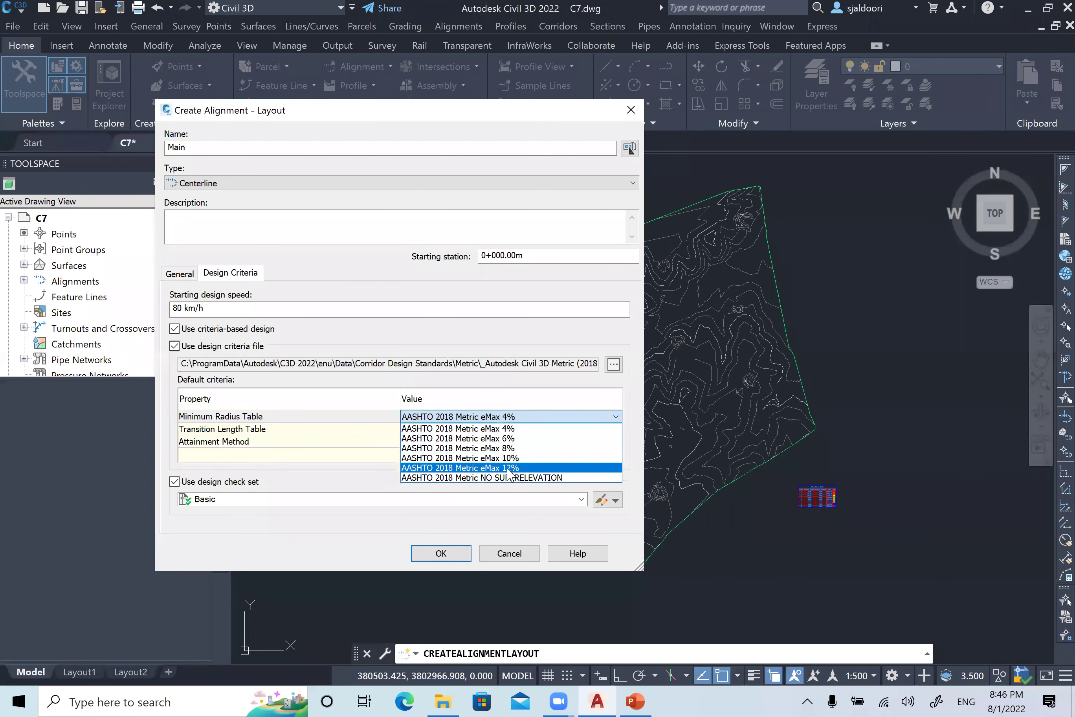
key("Up")
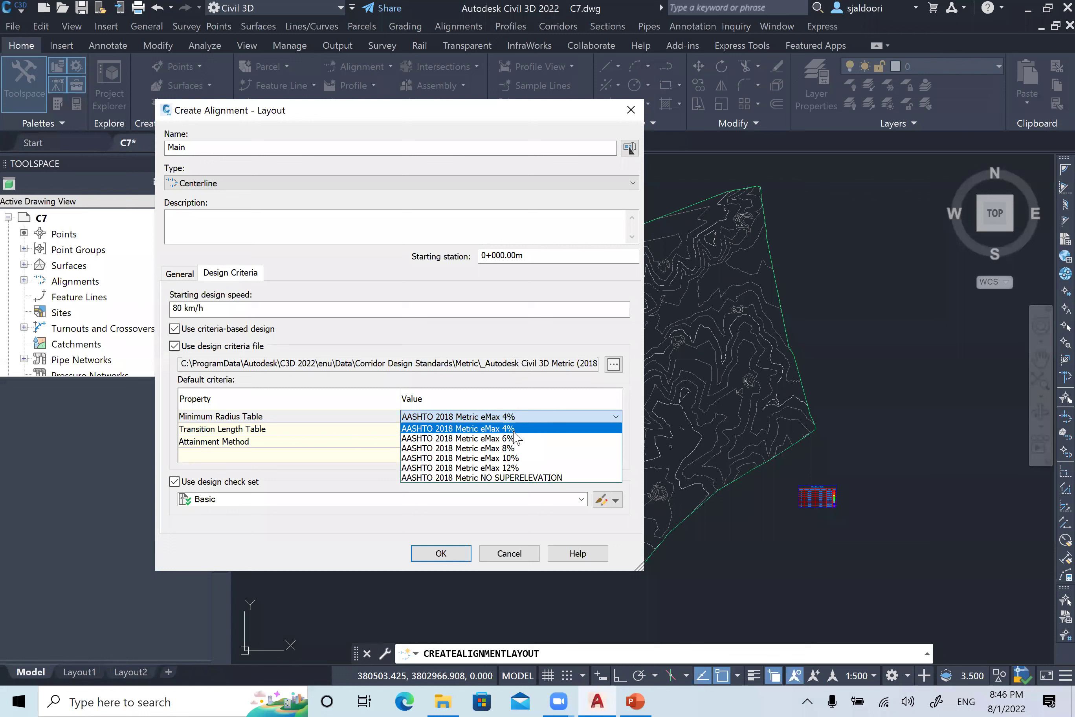
left_click(514, 431)
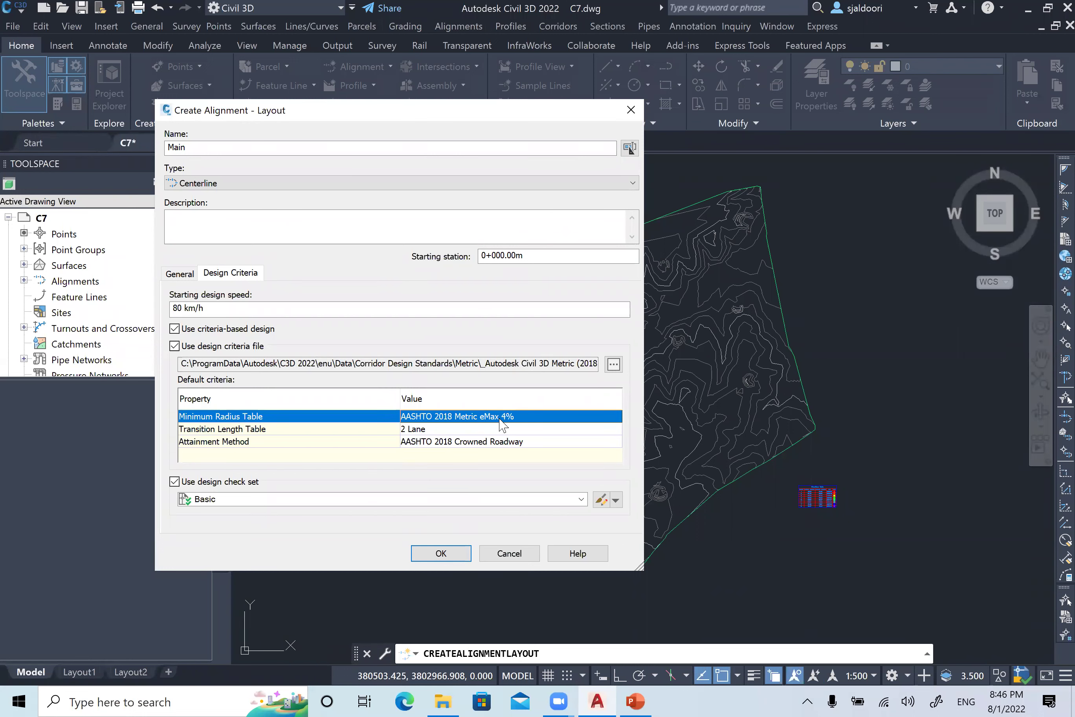
- Review the Transition Length Table and Attainment Method options, keeping 2 Lane and AASHTO 2018 Crowned Roadway
left_click(433, 435)
left_click(435, 435)
left_click(434, 429)
left_click(434, 430)
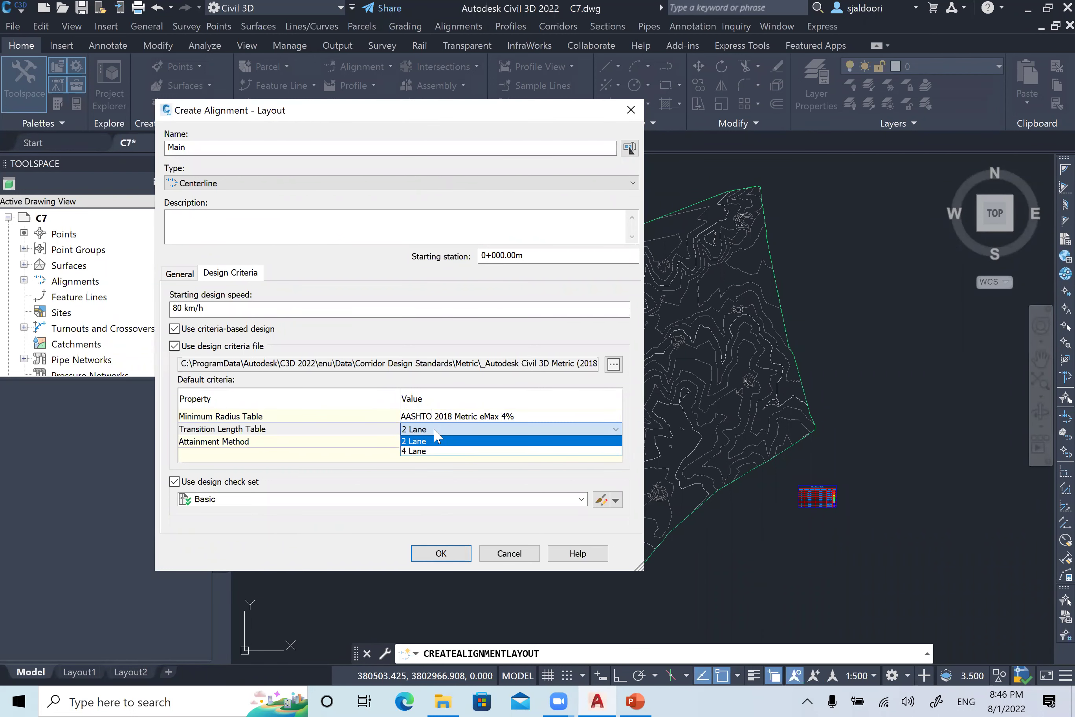
left_click(363, 430)
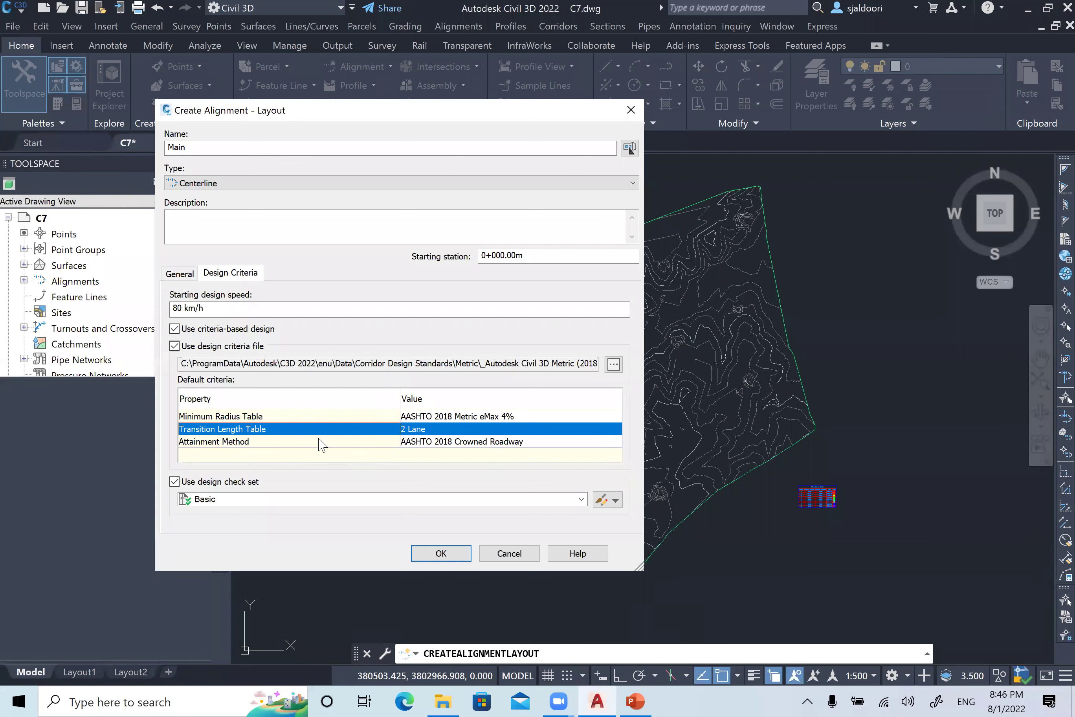
left_click(524, 445)
left_click(525, 445)
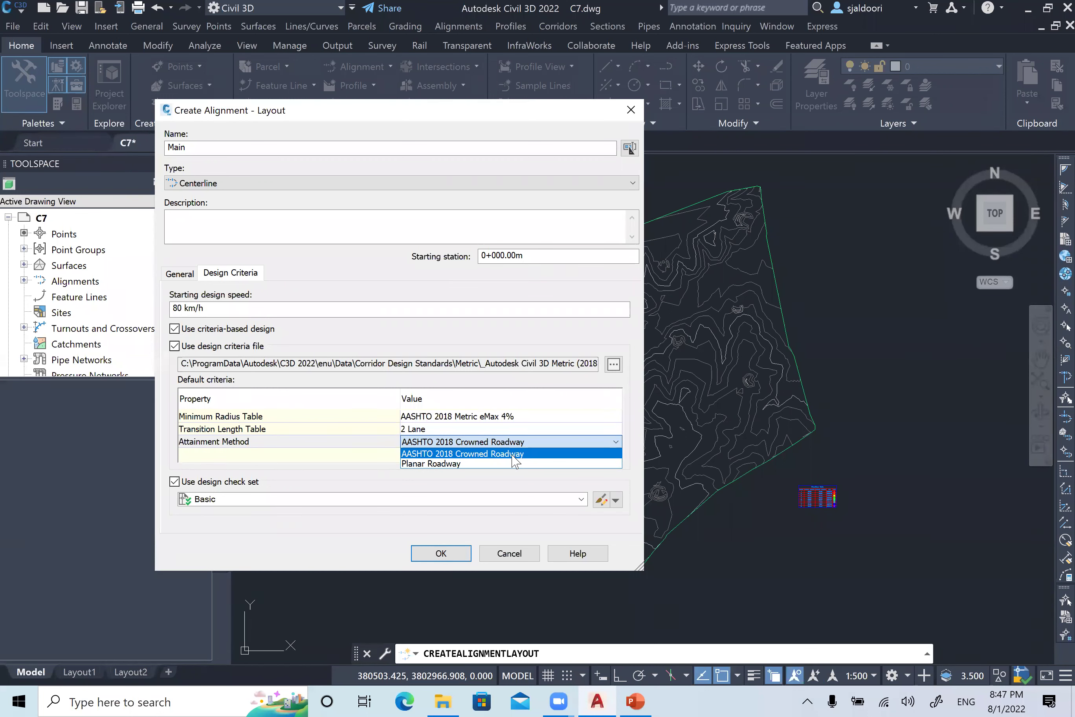
left_click(513, 455)
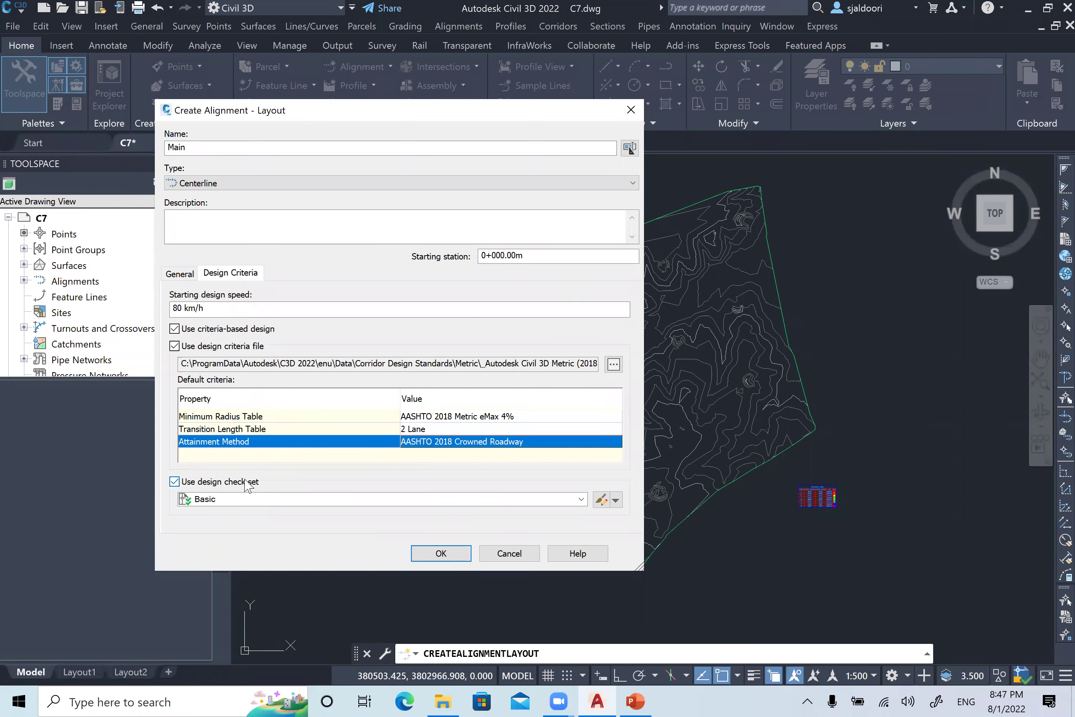
- Open the Basic design check set for editing, enlarge its dialog and review the line checks, keeping Subdivision Street
left_click(602, 500)
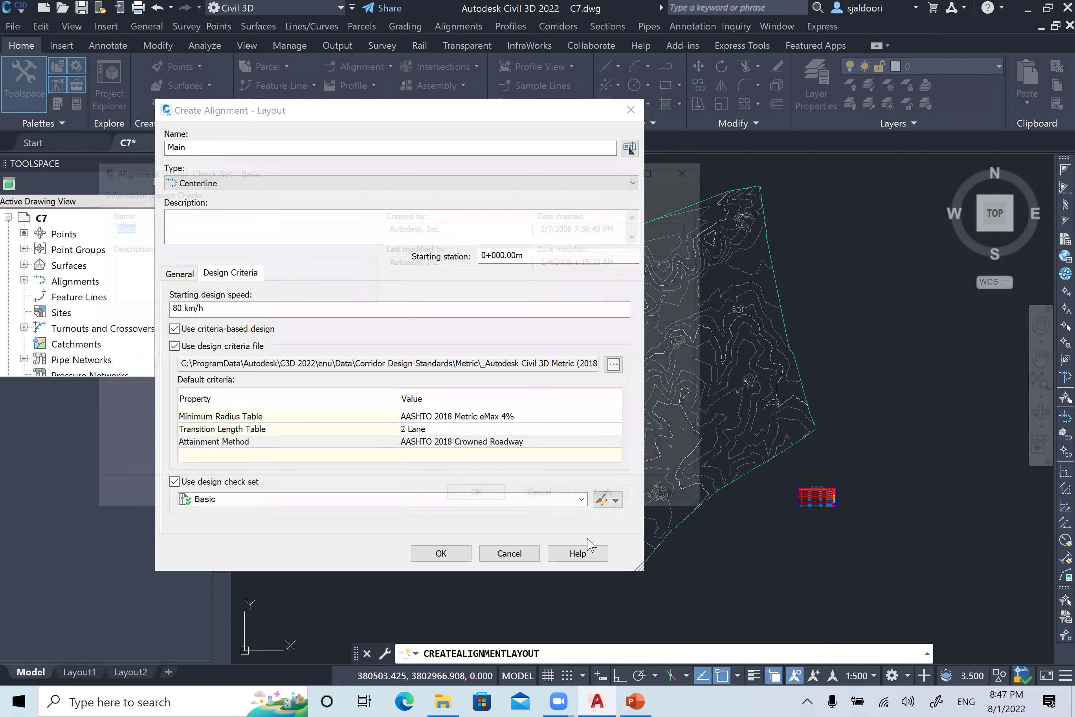
left_click(167, 190)
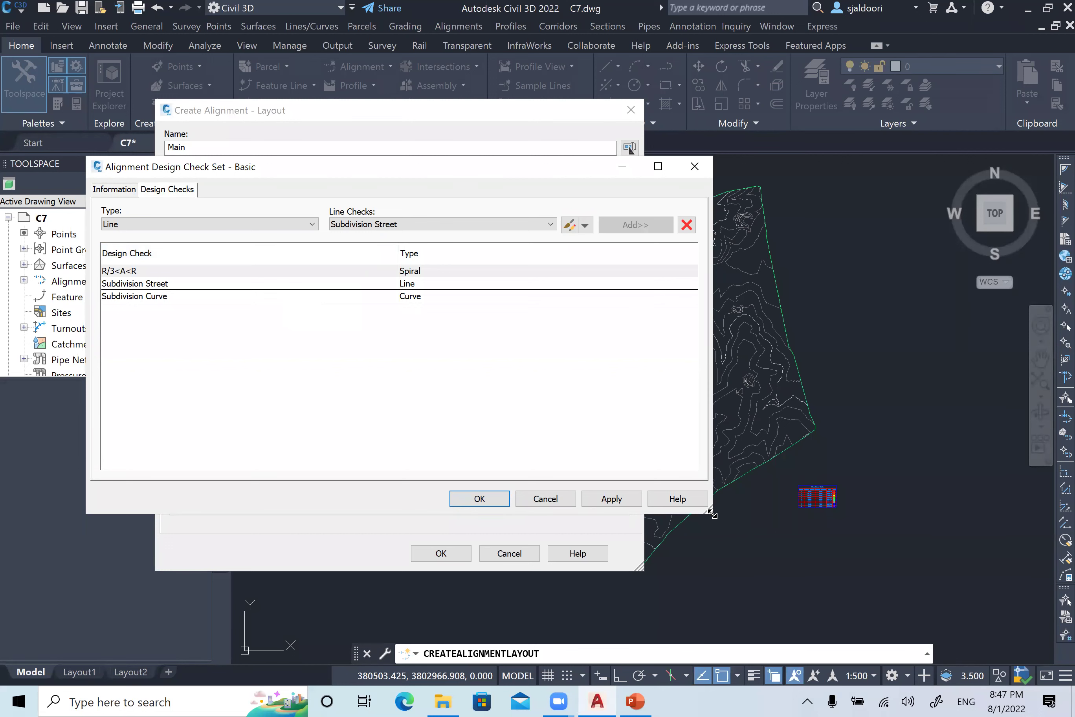
left_click_drag(759, 593, 804, 625)
left_click(422, 285)
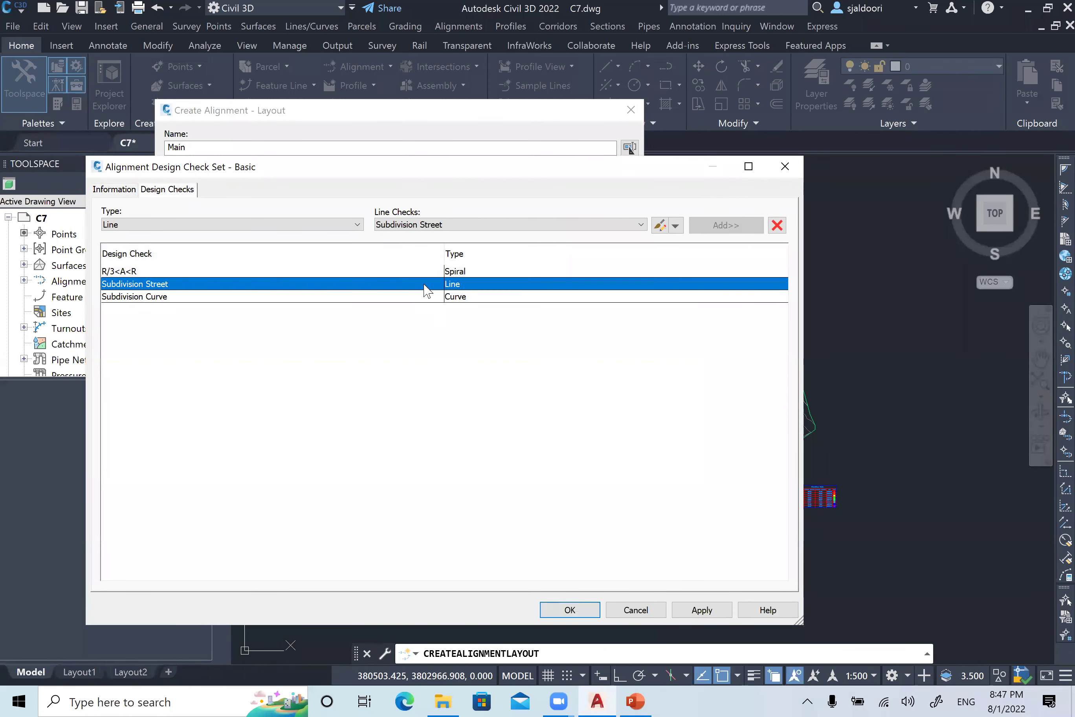
left_click(641, 225)
left_click(639, 235)
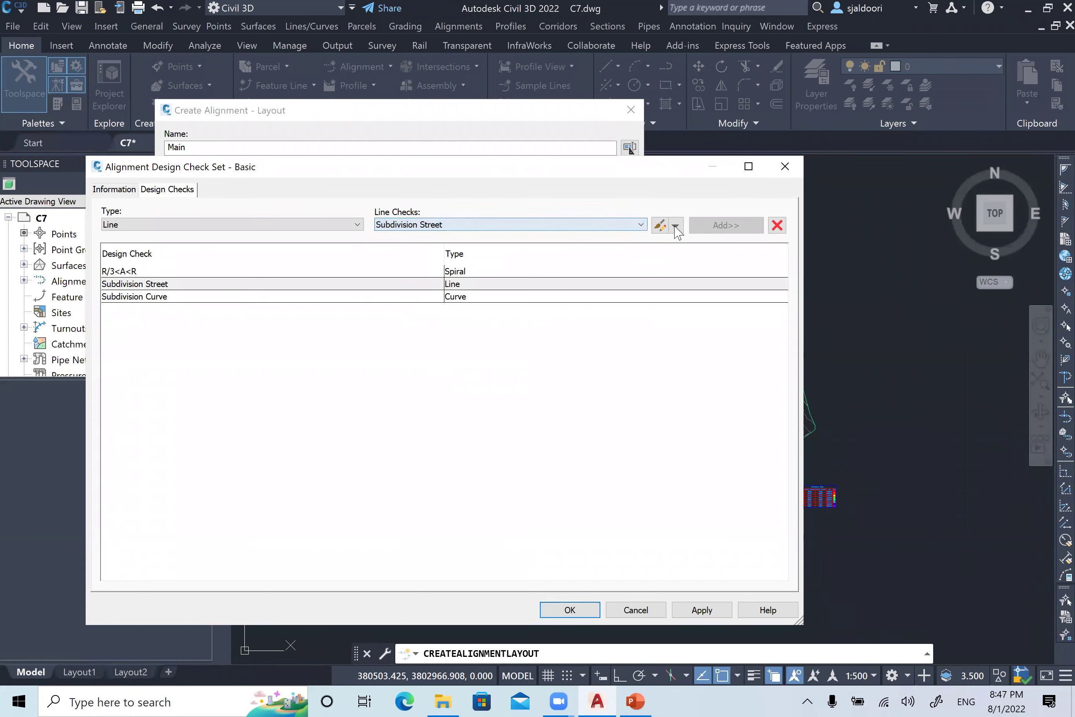
left_click(676, 226)
left_click(670, 266)
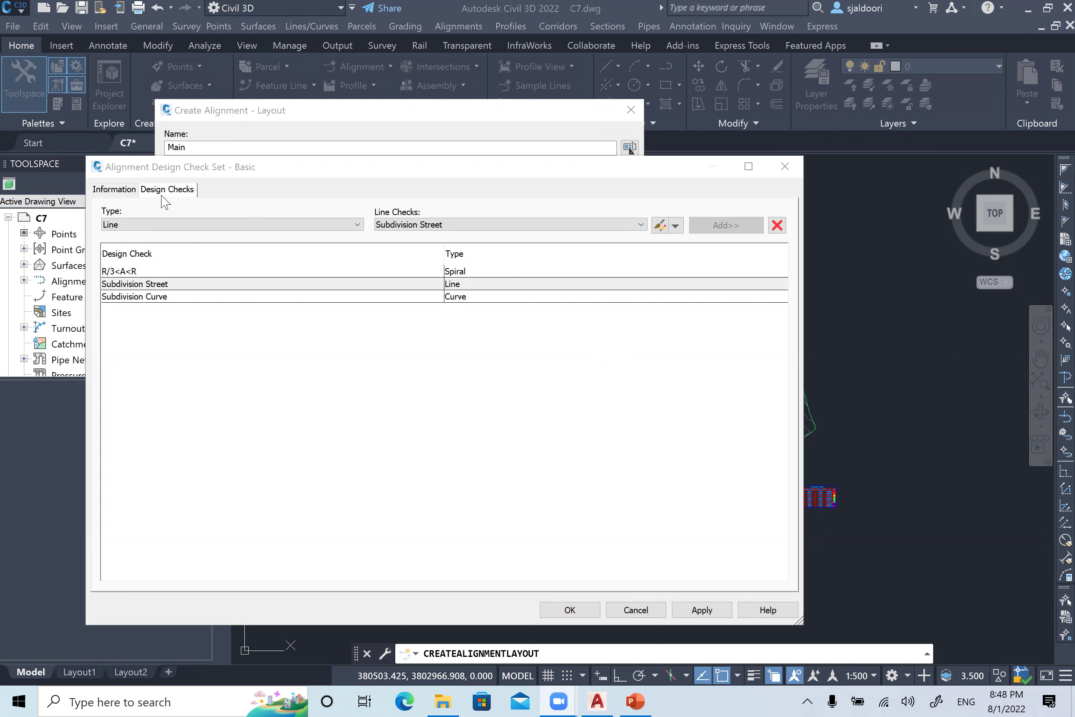
- Start a new line design check in the Basic set and name it C7
left_click(675, 227)
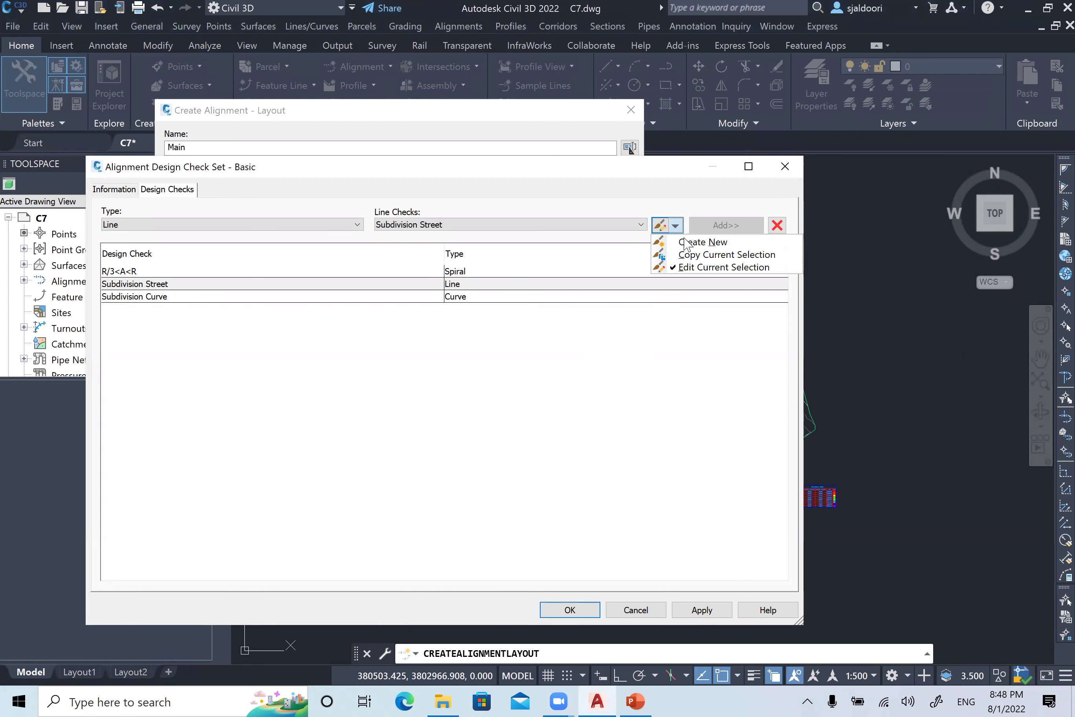
left_click(699, 243)
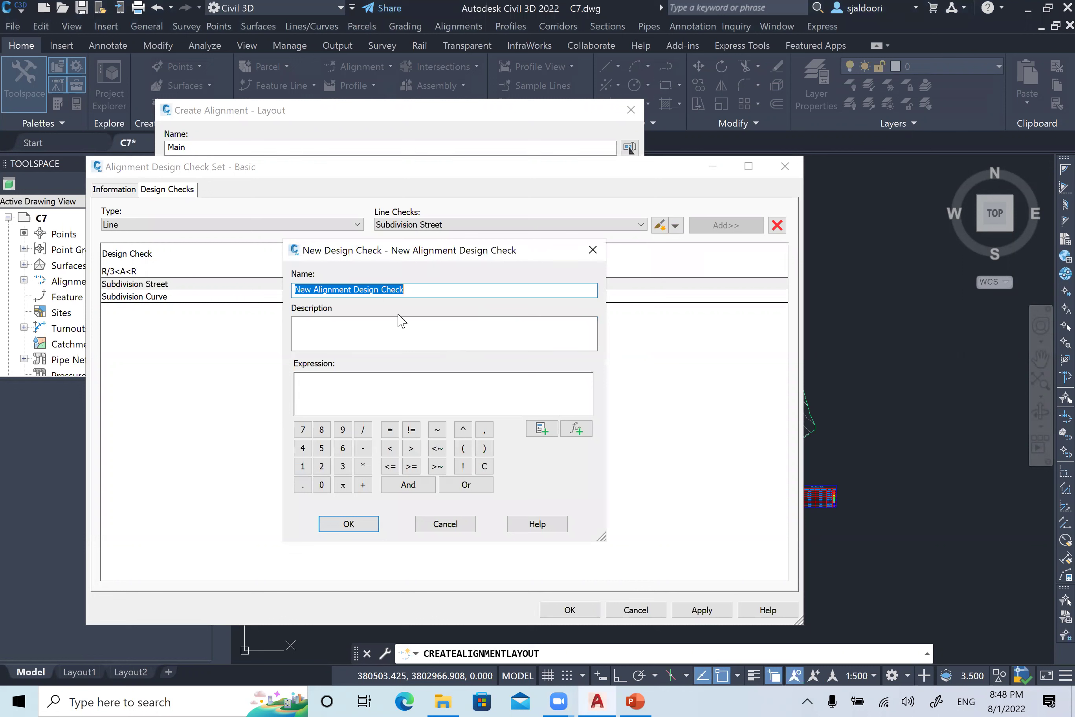
type("C7")
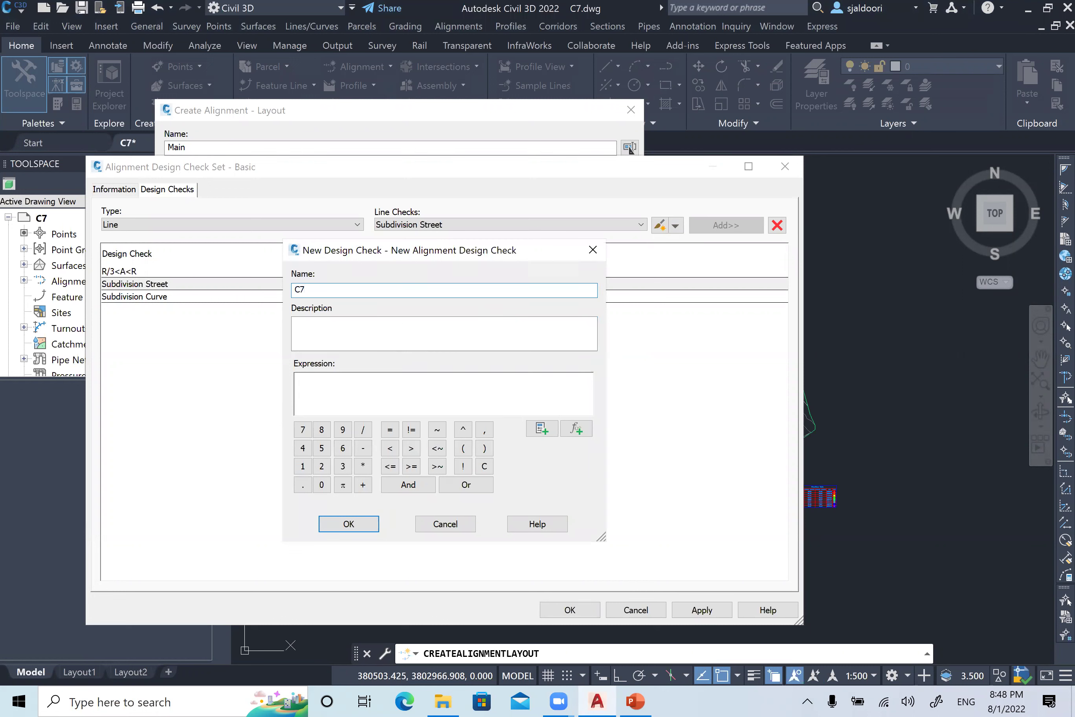
- Build the expression Length=500 for the C7 design check using the Length property, and save the check
left_click(353, 391)
left_click(550, 431)
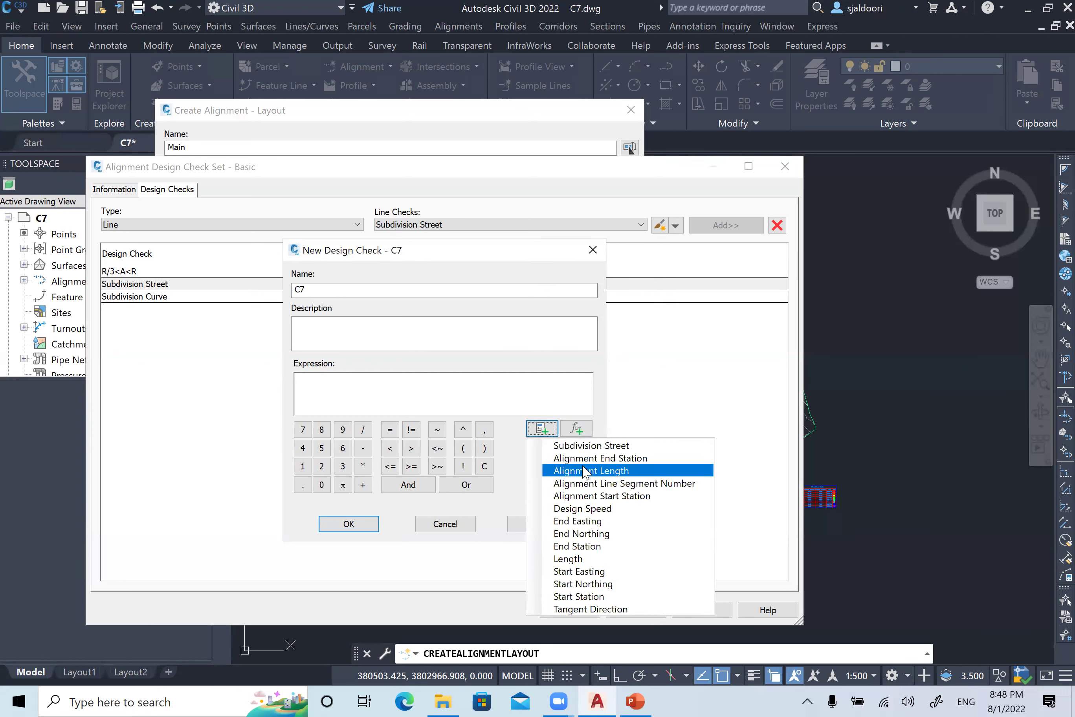
left_click(511, 442)
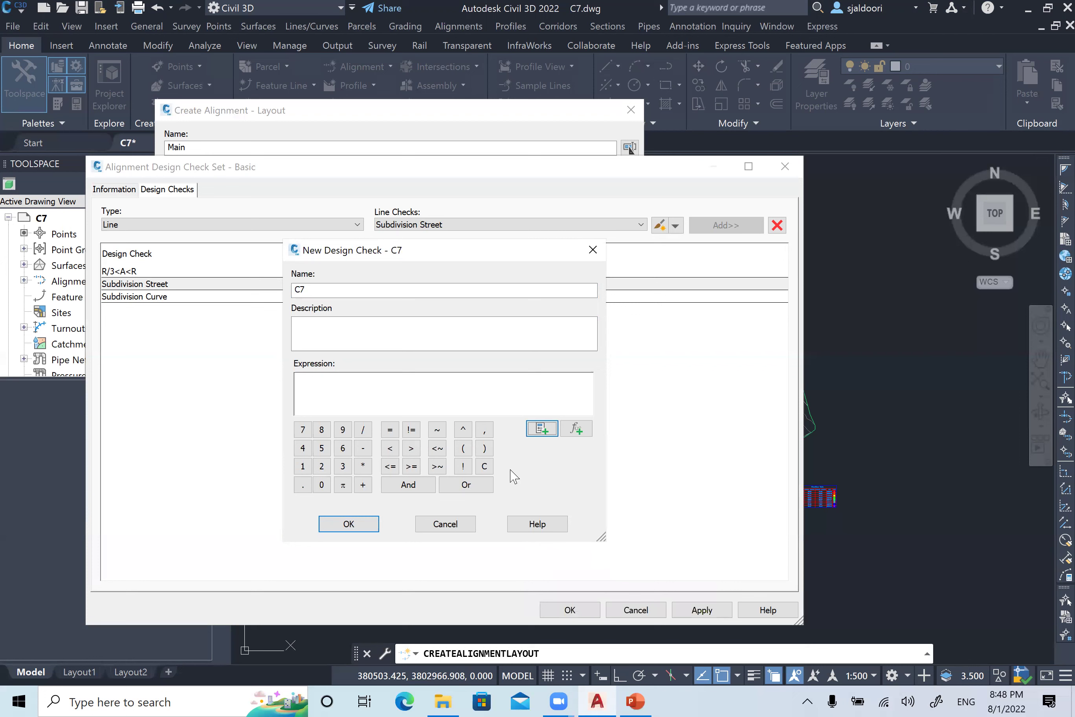
left_click(543, 430)
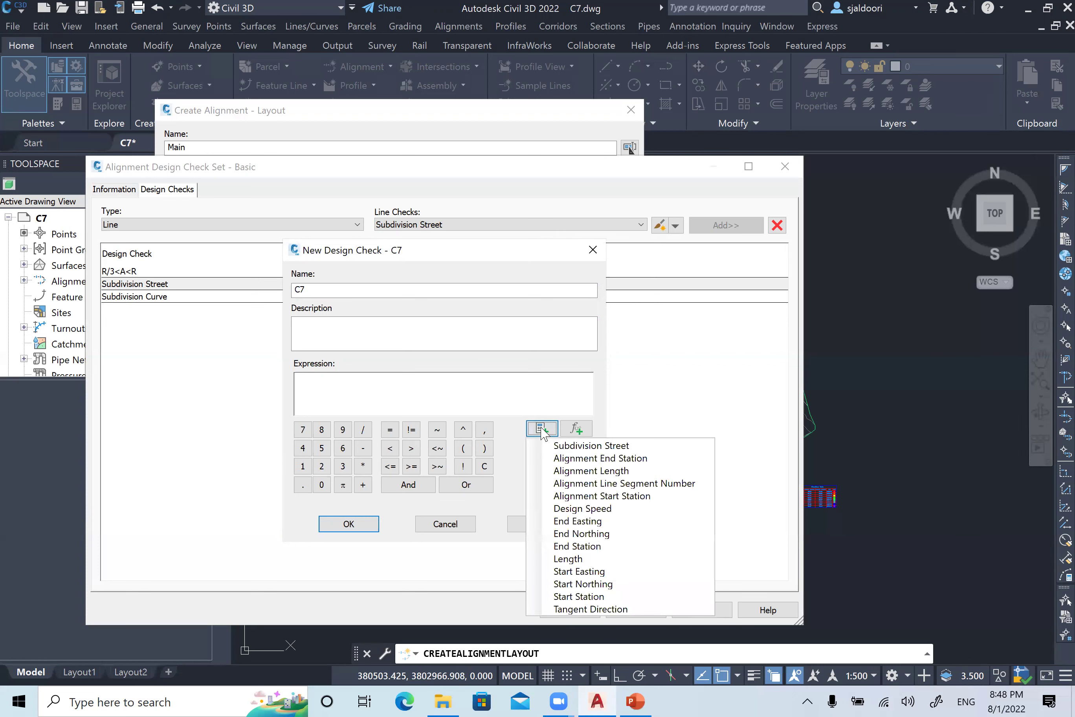
left_click(588, 562)
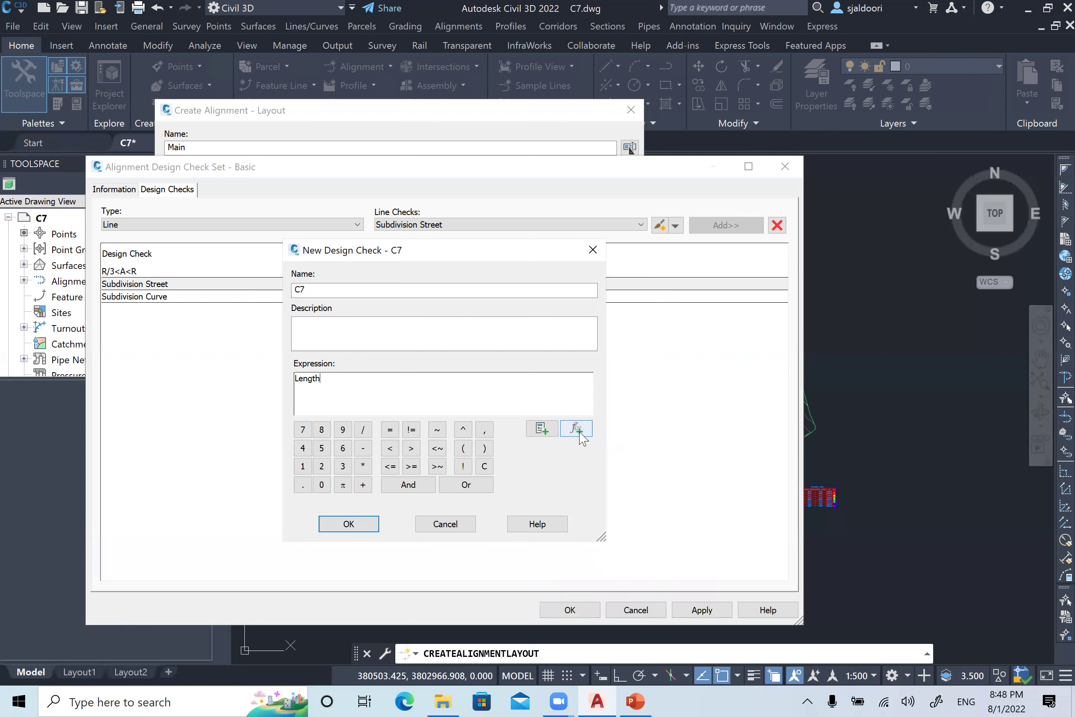
left_click(390, 430)
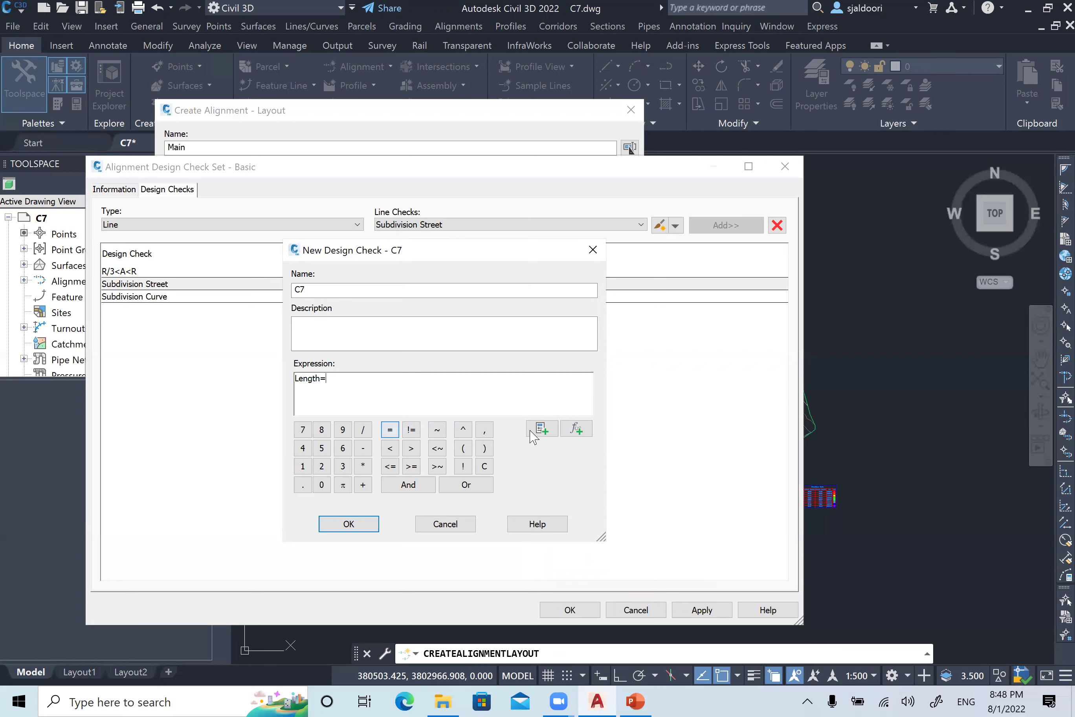
left_click(580, 429)
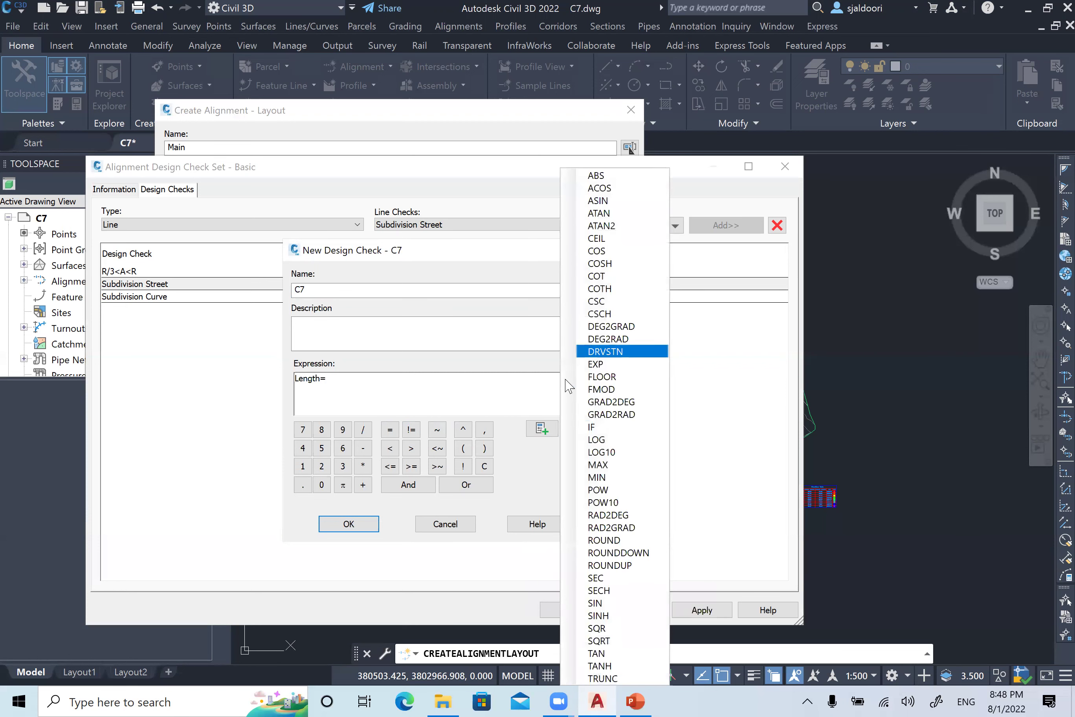
left_click(542, 455)
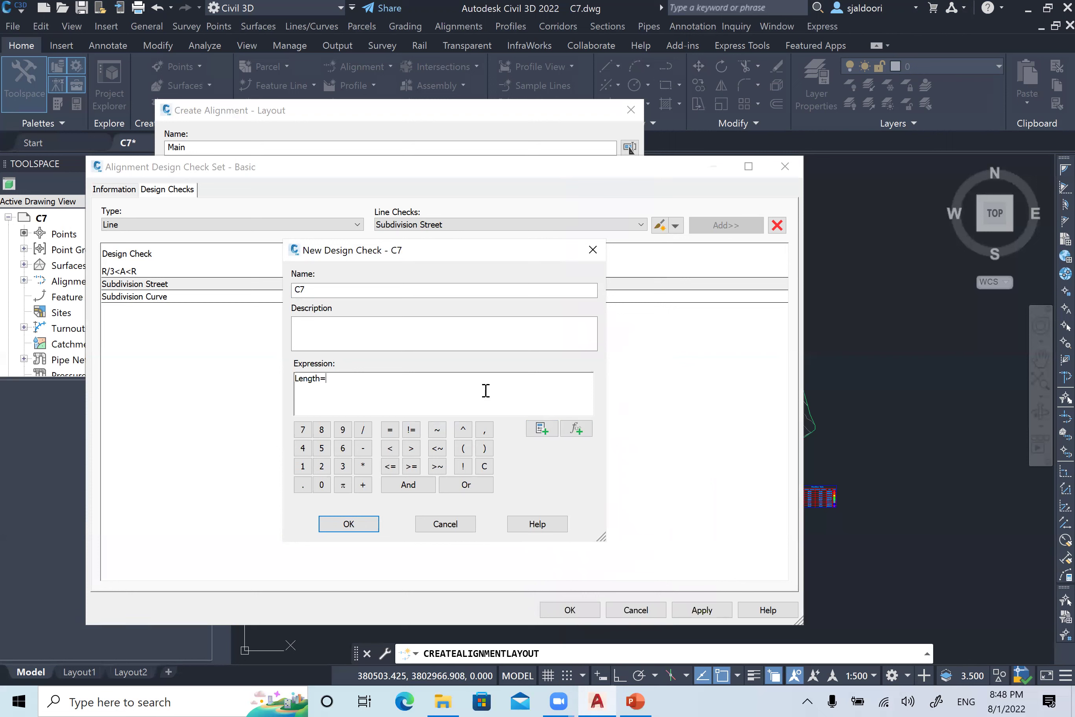
type("500")
left_click(348, 523)
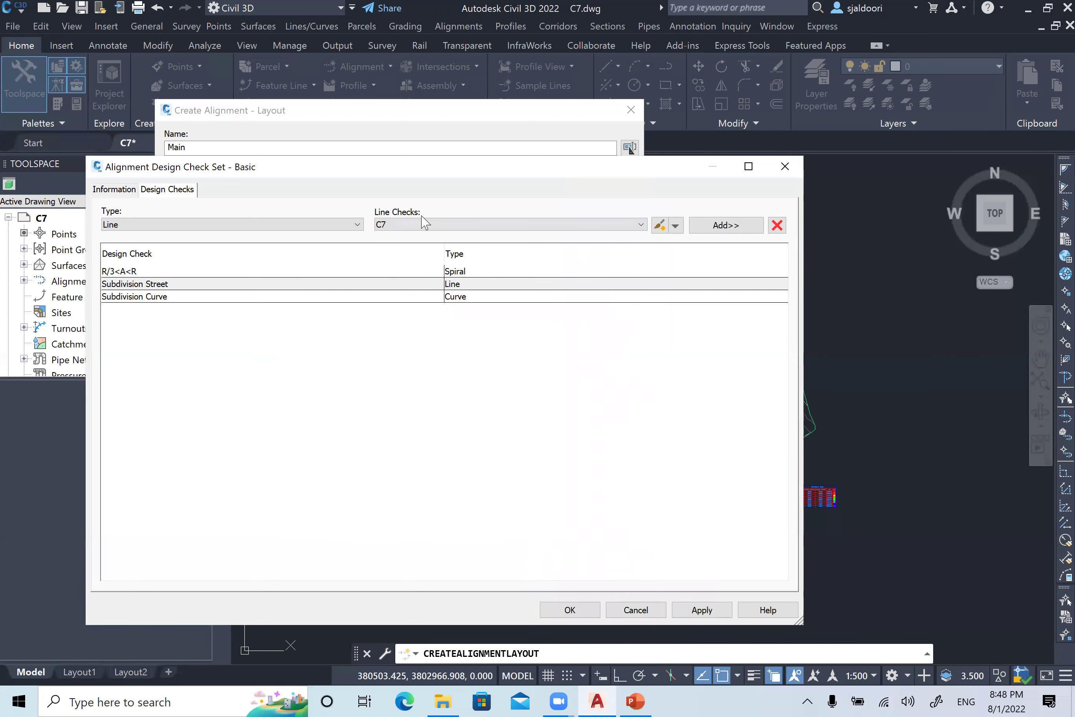
- Add the C7 line check to the Basic design check set, keeping the type as Line
left_click(358, 226)
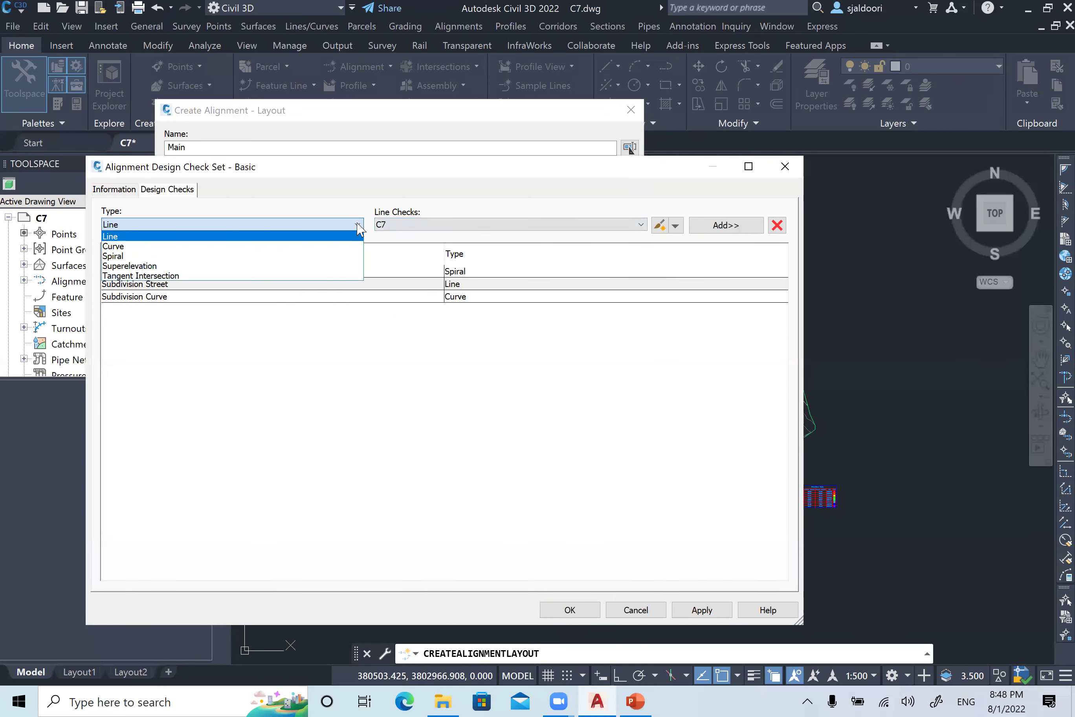
left_click(263, 236)
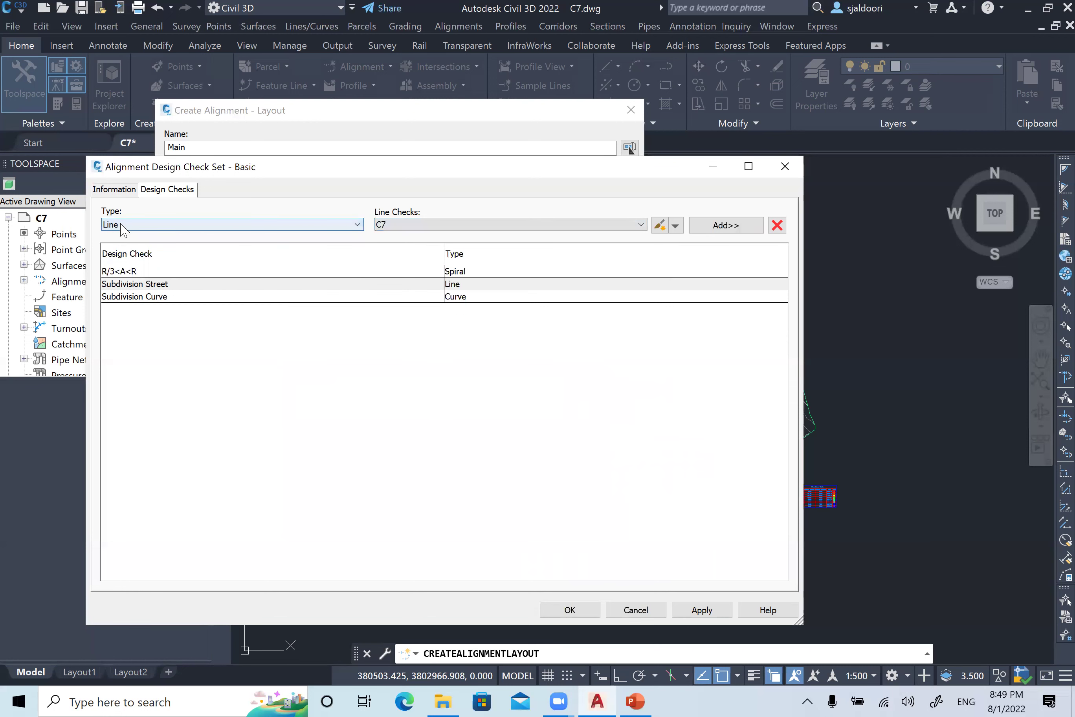
left_click(393, 227)
left_click(401, 230)
left_click(724, 227)
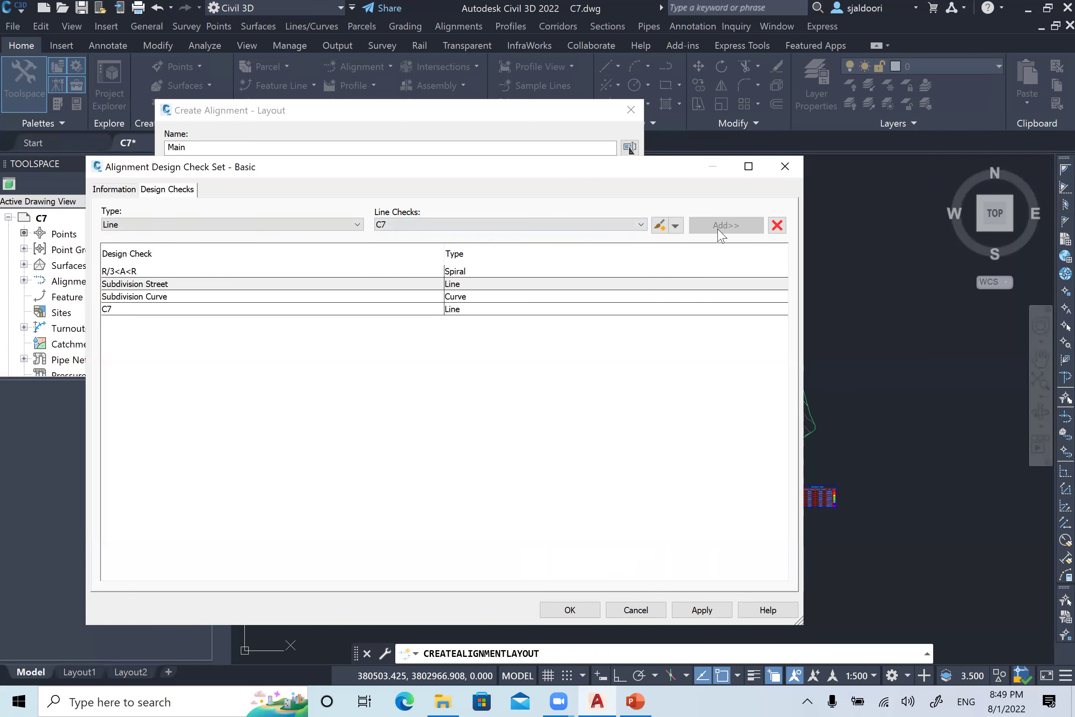
- Remove the C7 line check from the Basic design check set
left_click(331, 308)
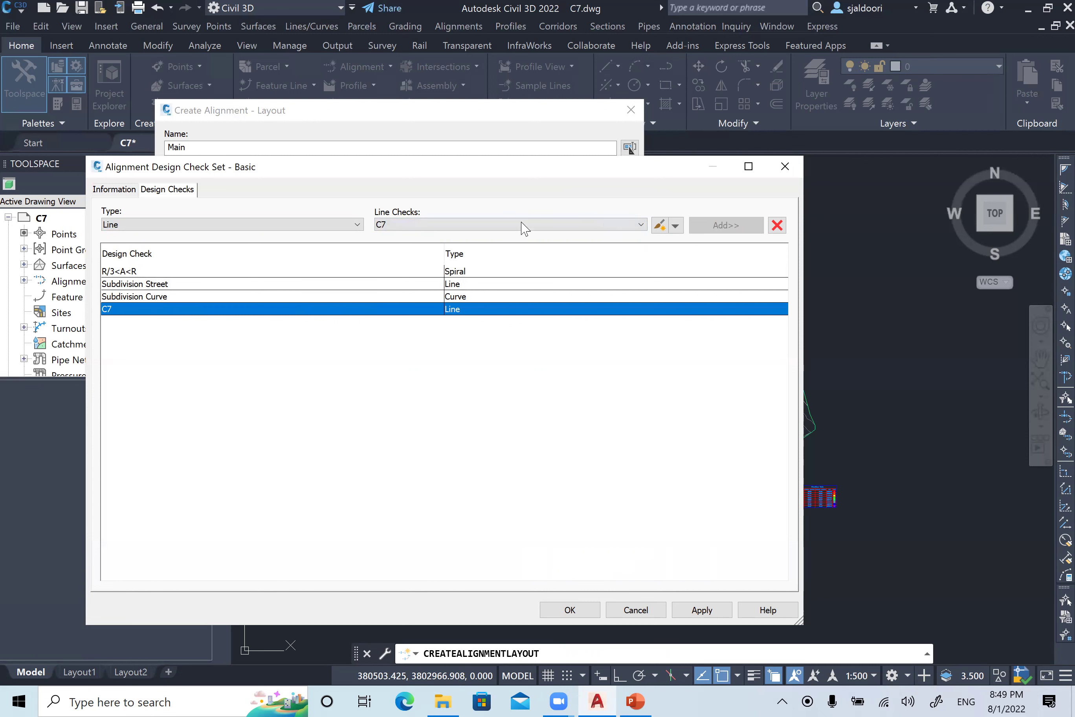
left_click(307, 226)
left_click(309, 228)
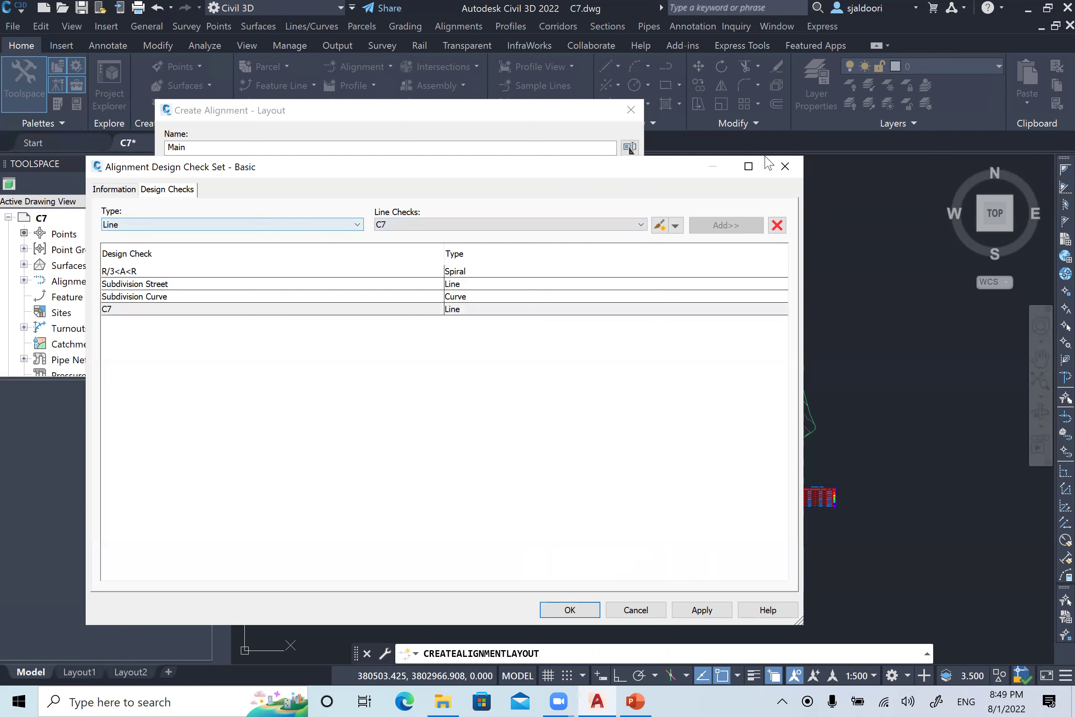
left_click(777, 225)
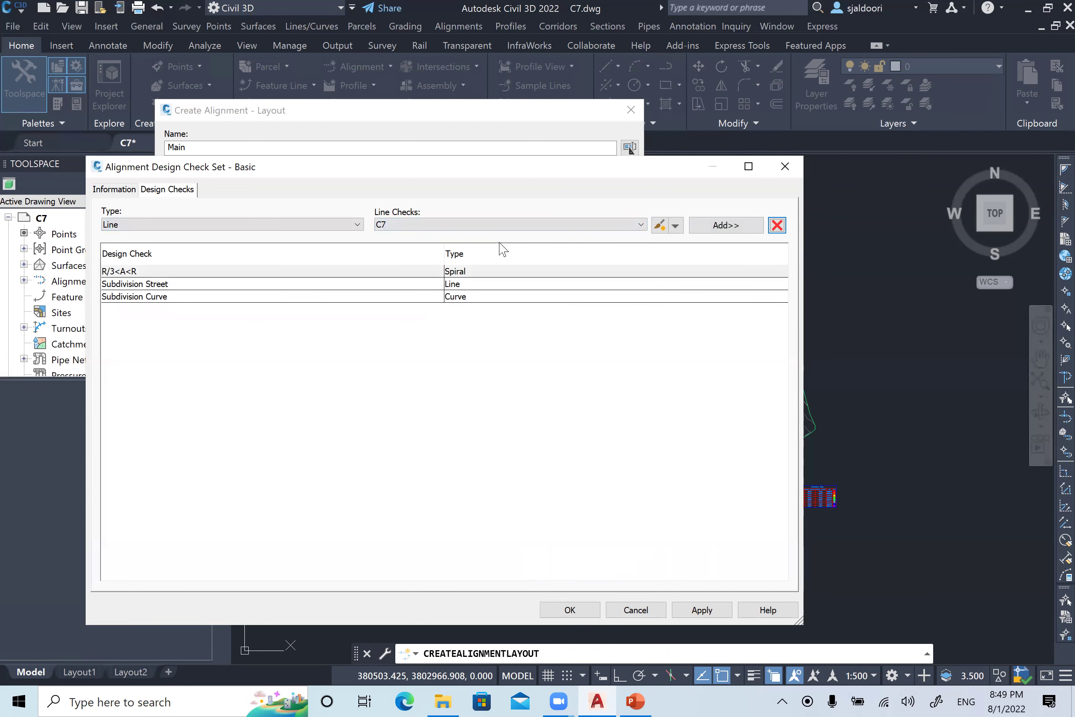
- Create a new line design check in the Basic set and name it Length 700
left_click(426, 226)
left_click(425, 225)
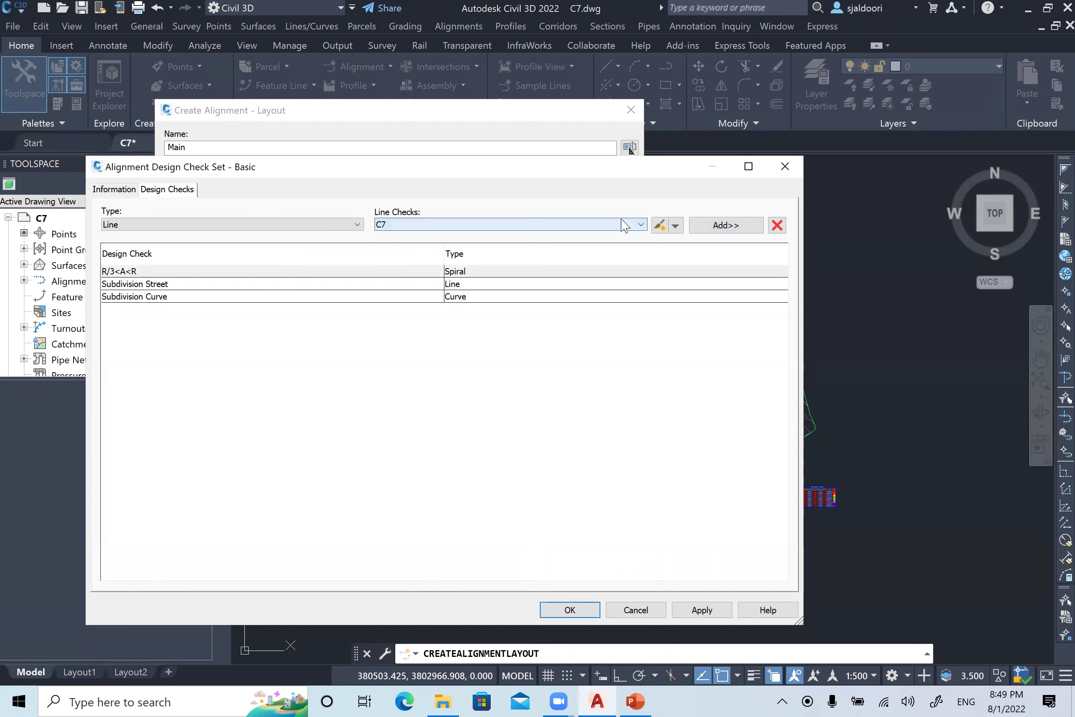
left_click(675, 225)
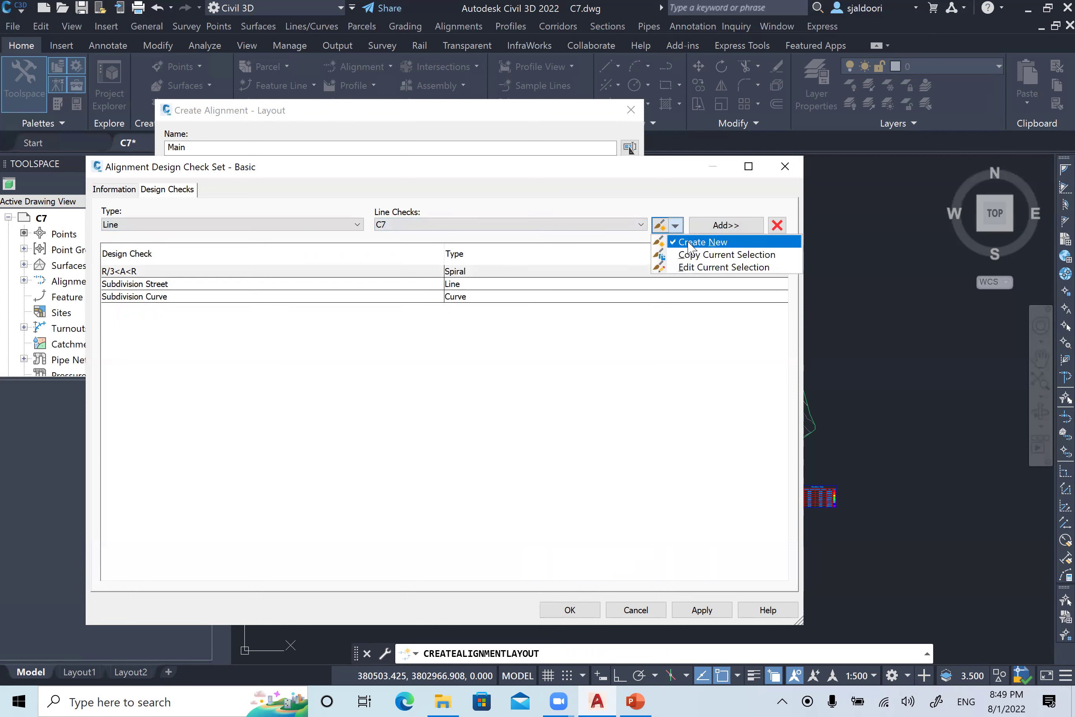
left_click(702, 242)
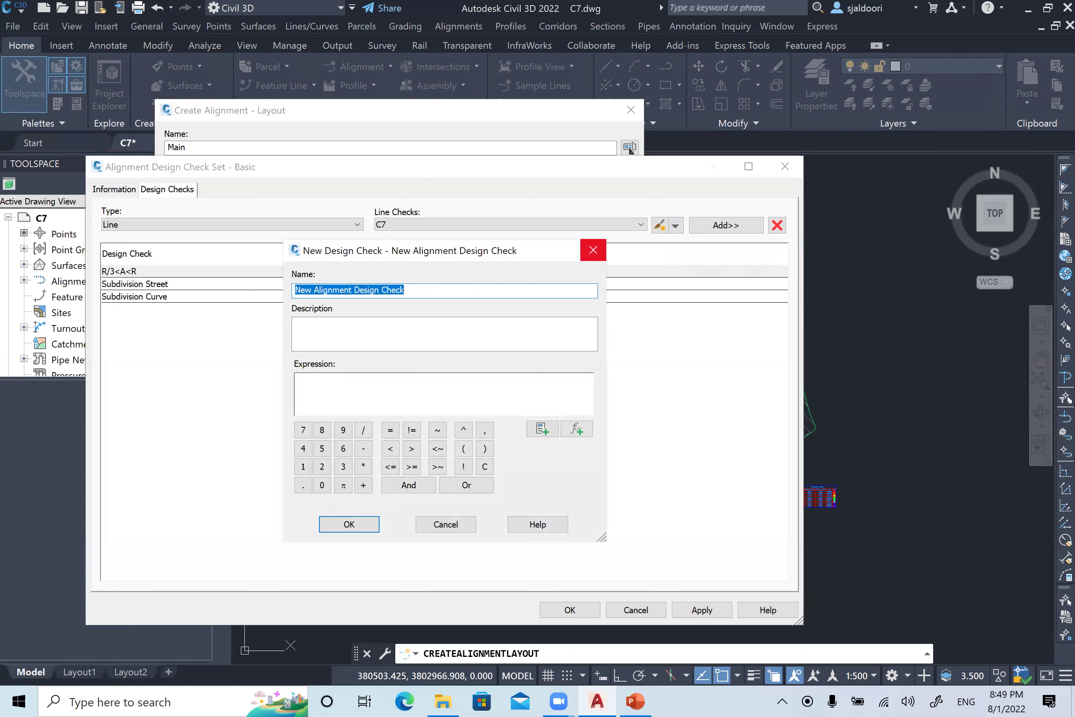
type("C7-")
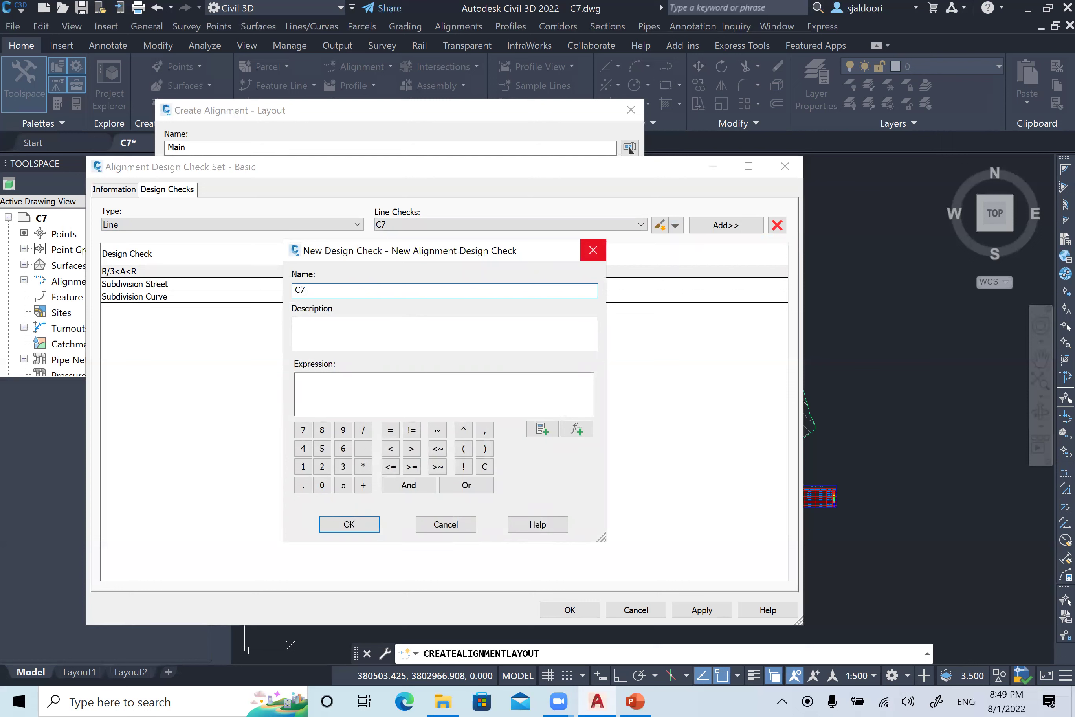
left_click_drag(347, 288, 142, 284)
type("Len")
double_click(329, 290)
type("700")
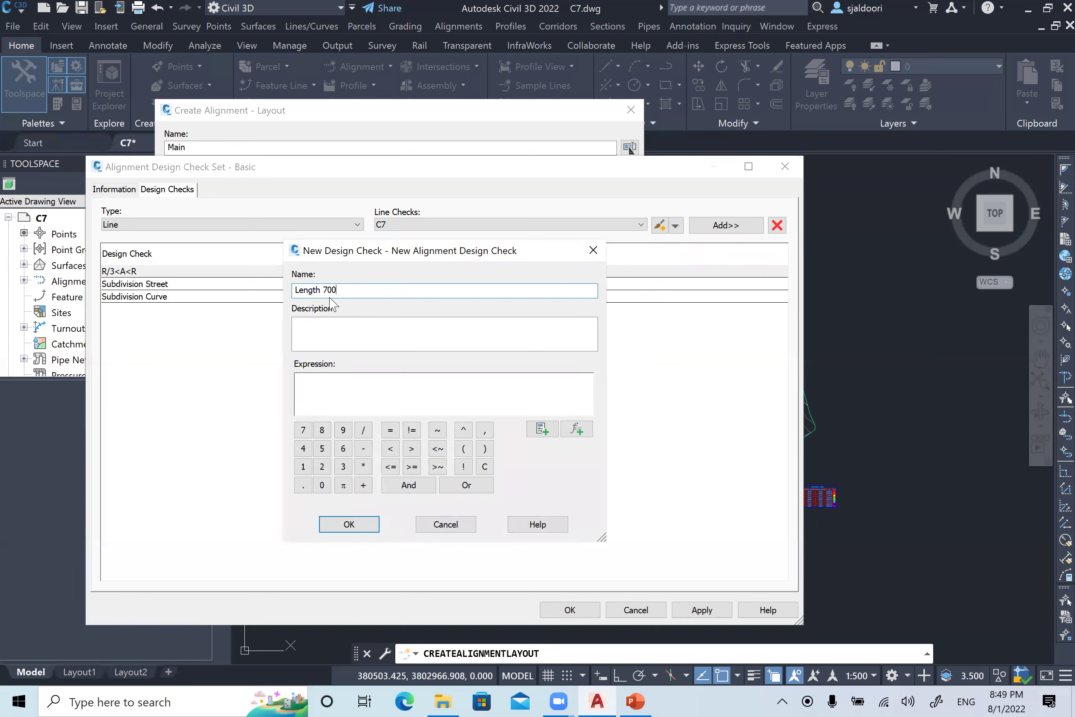
- Build the expression Length>700 for the Length 700 design check using the Length property, and save the check
left_click(333, 397)
left_click(542, 429)
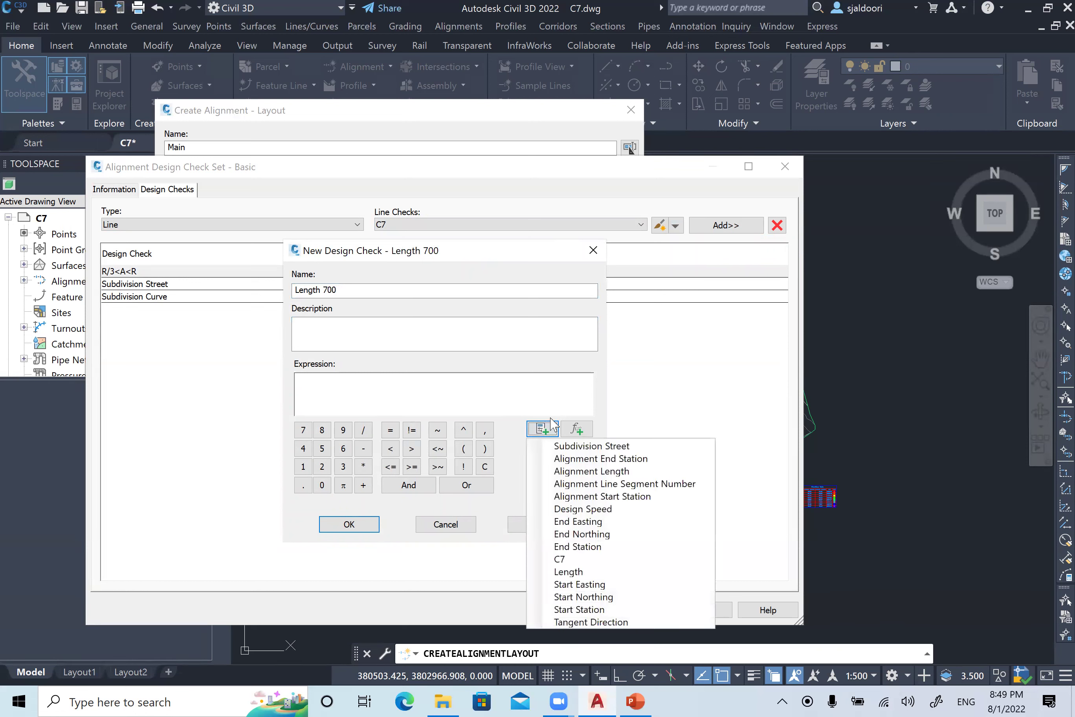
left_click(579, 572)
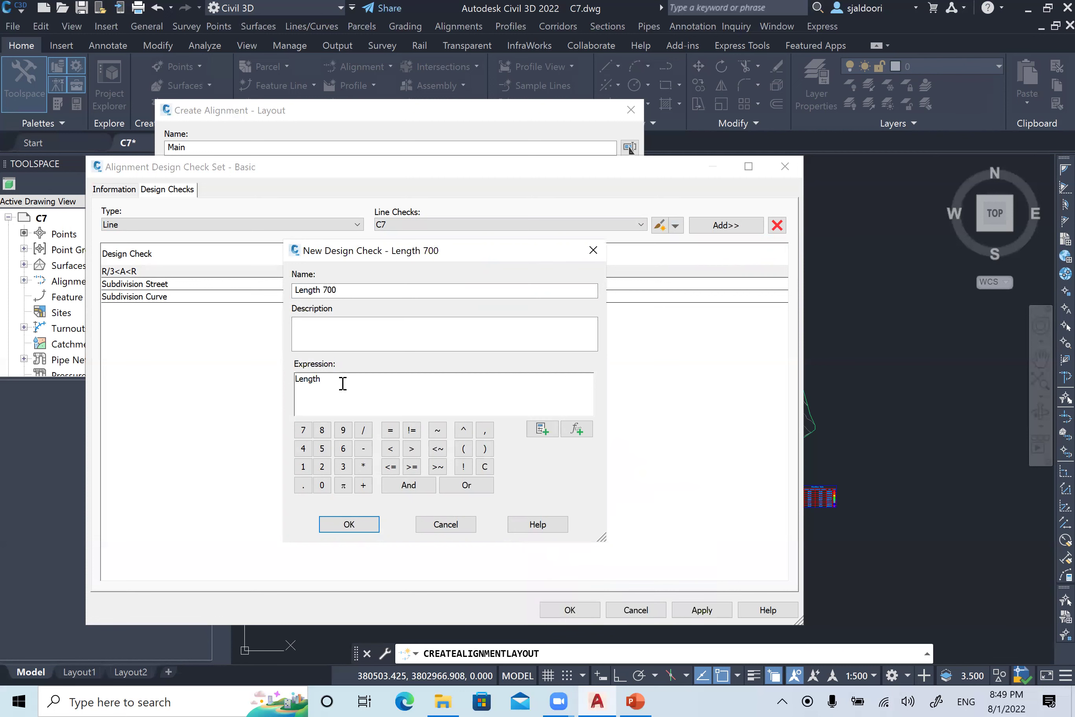
left_click(411, 448)
type("700")
left_click(350, 524)
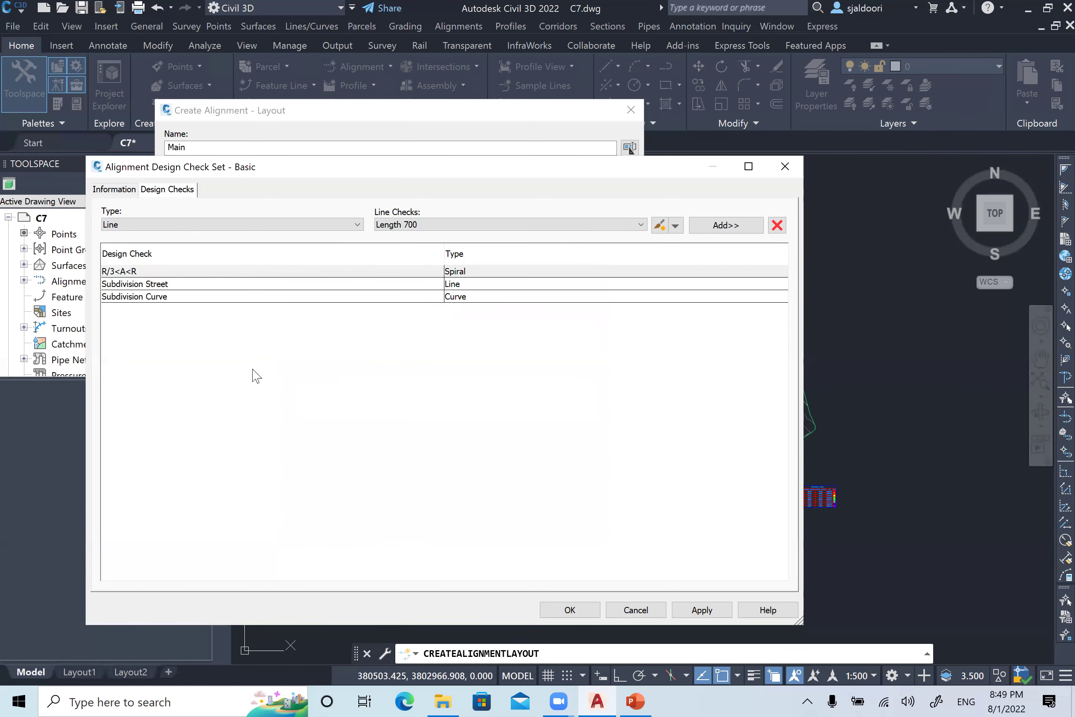
- Add the Length 700 line check to the Basic design check set and review the set's general information
left_click(725, 227)
left_click(268, 310)
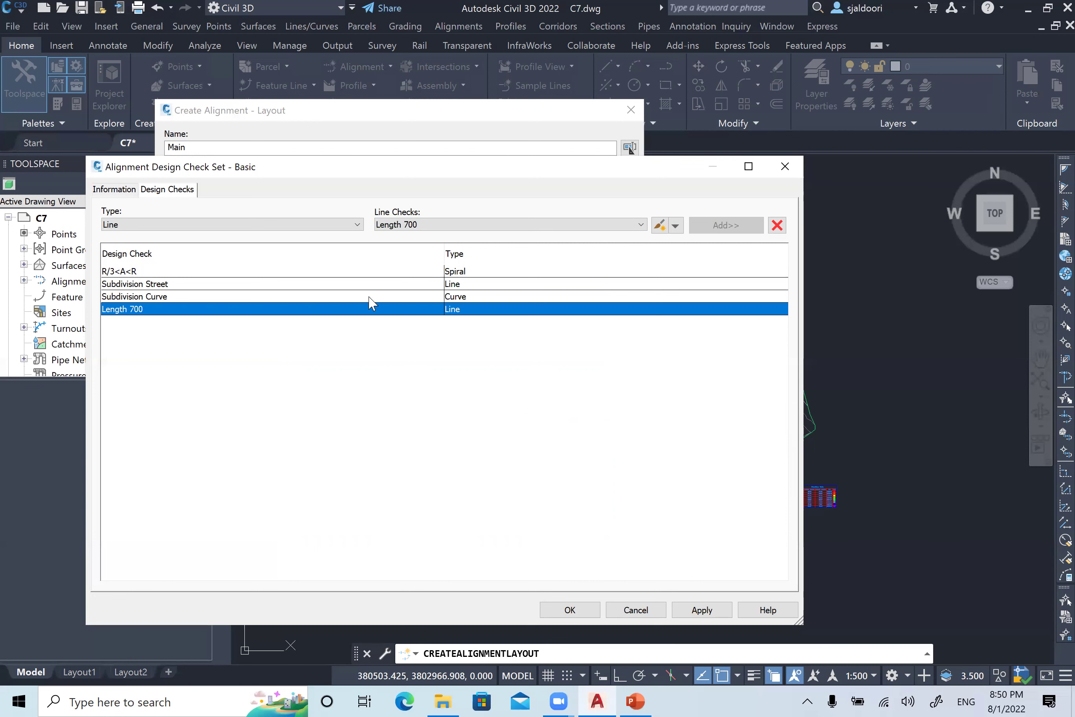
left_click(114, 189)
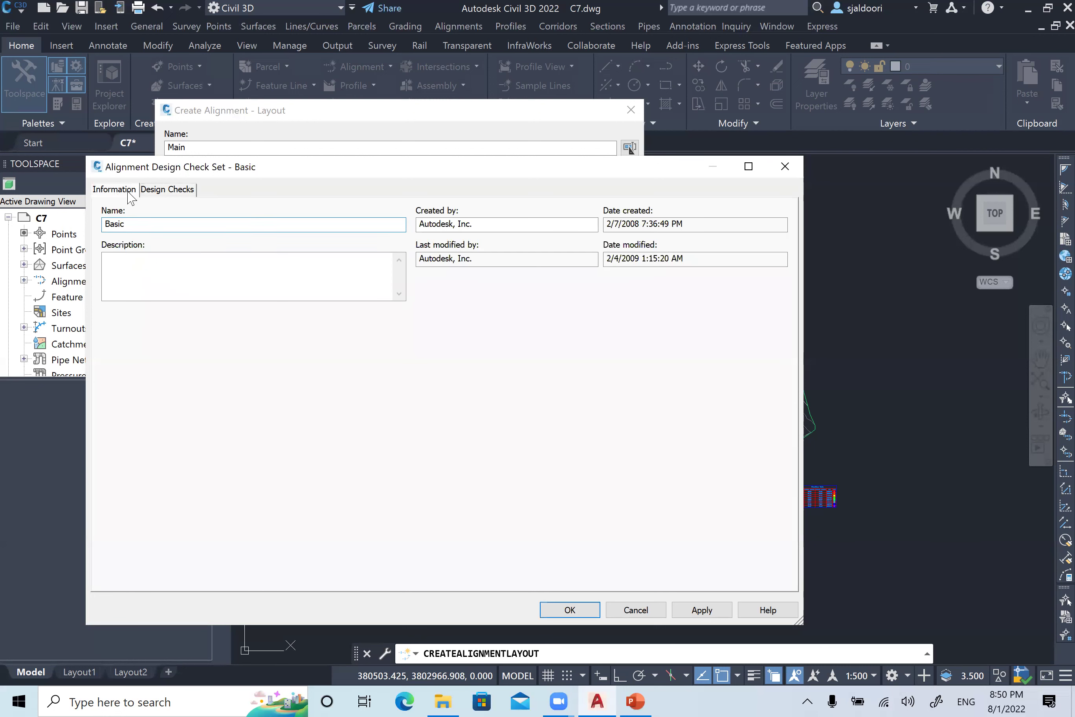
left_click(180, 191)
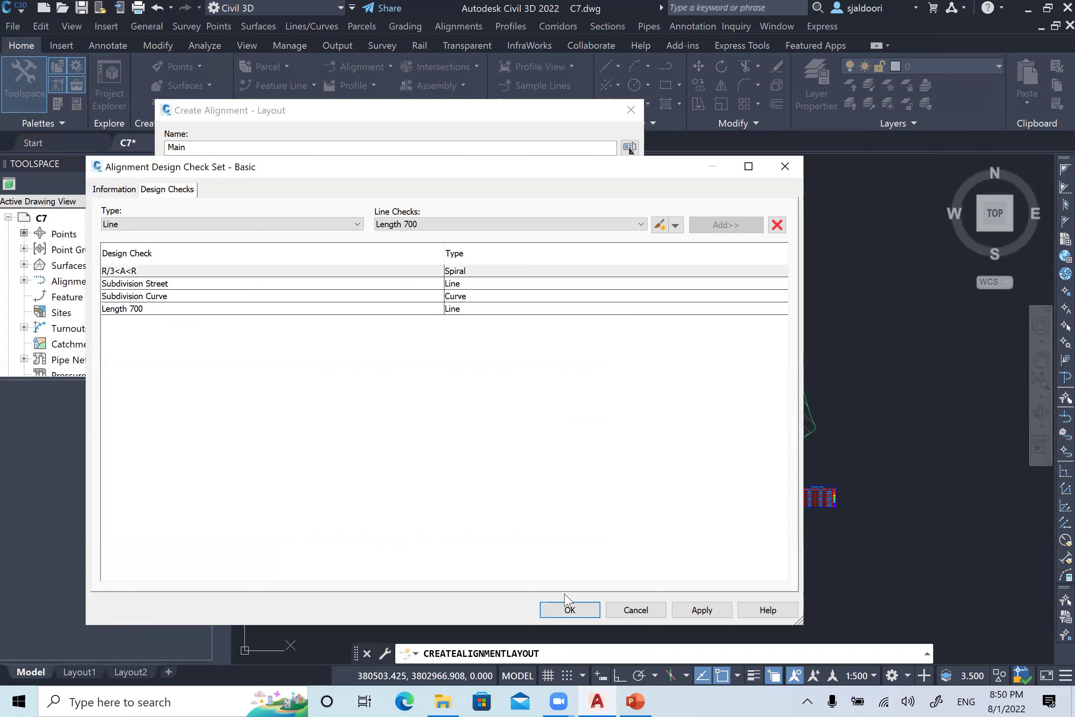
left_click(417, 309)
- Switch to the Curve checks, examine the expression of the Subdivision Curve check and close it without changes
left_click(259, 224)
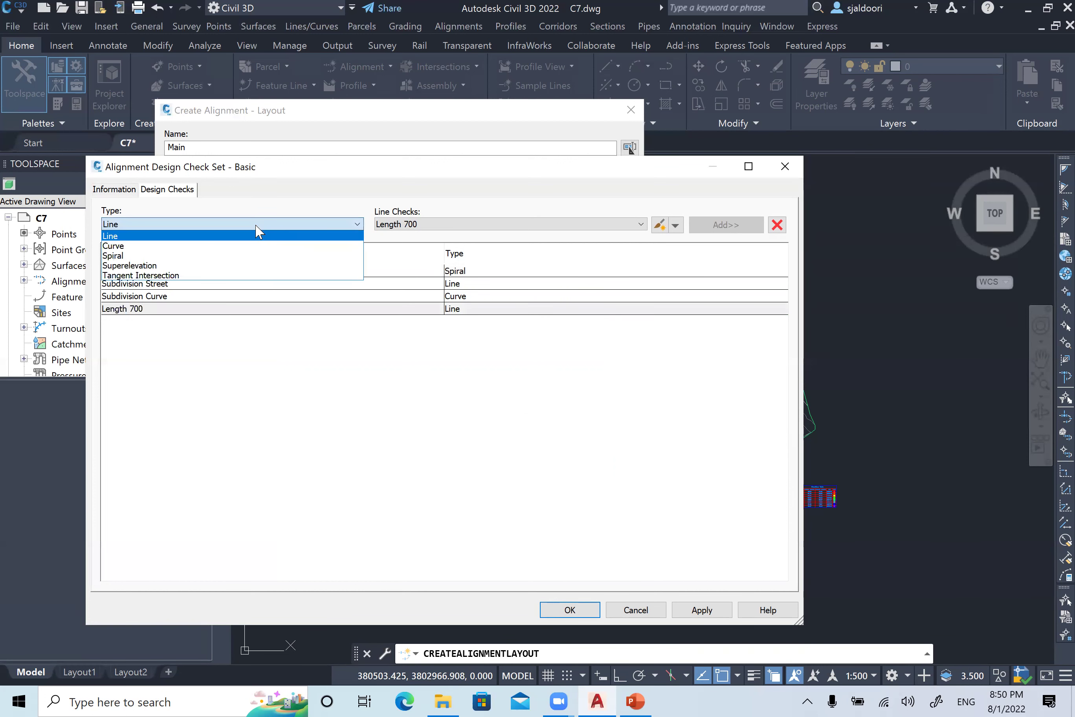
left_click(148, 246)
left_click(443, 225)
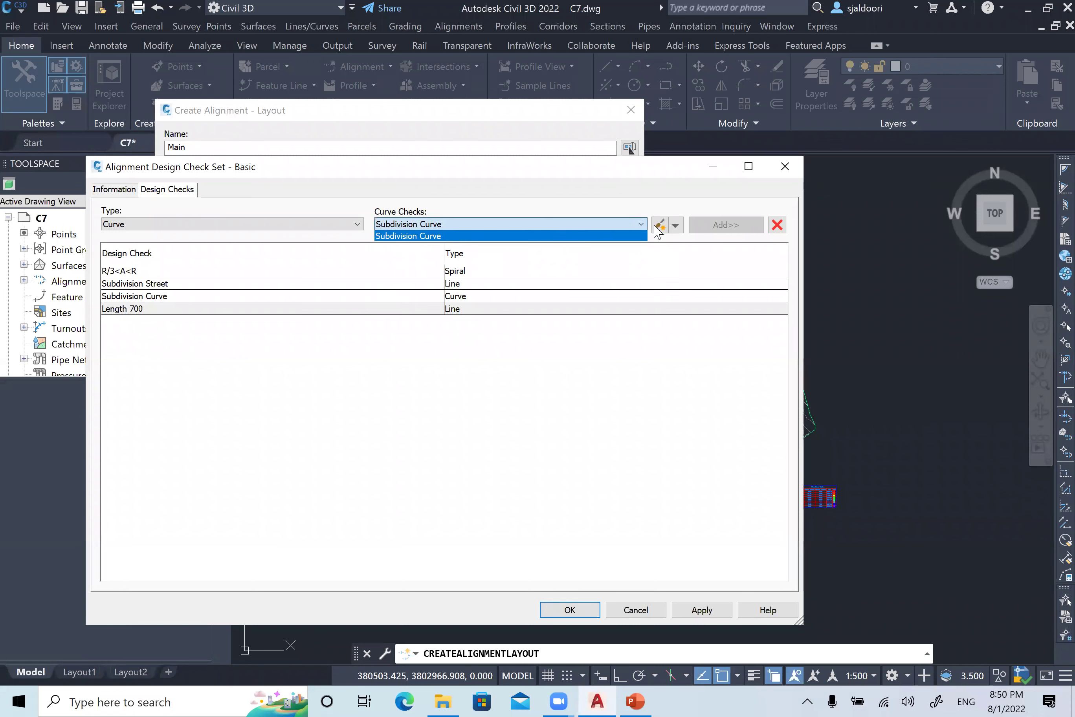
left_click(675, 225)
left_click(676, 225)
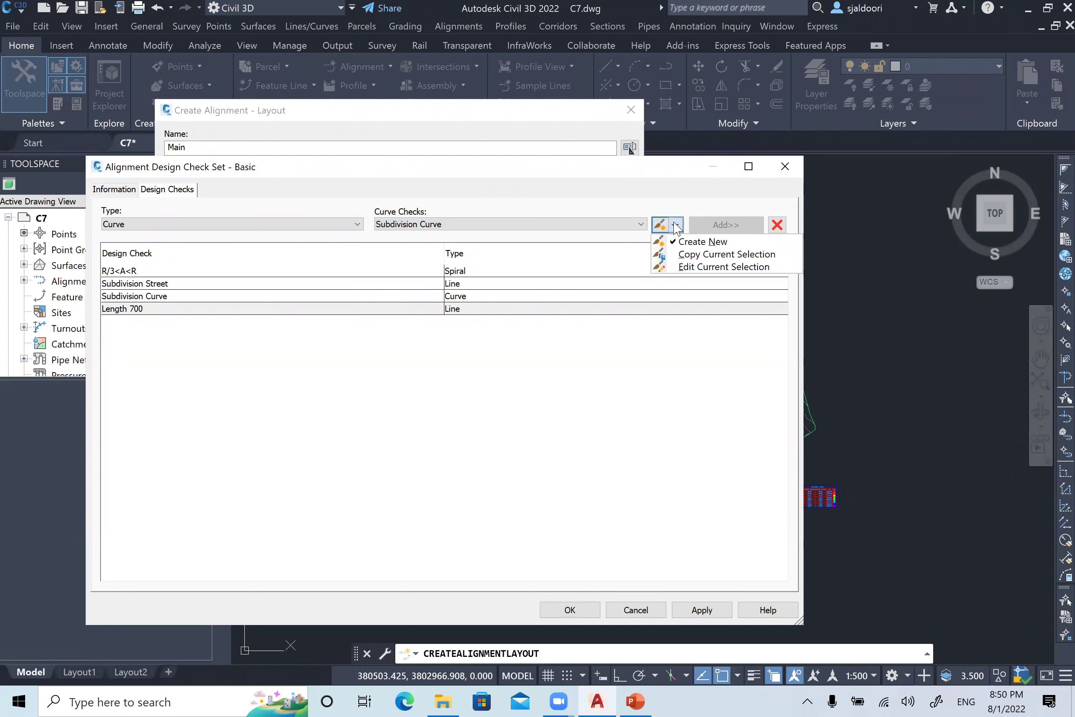
left_click(708, 266)
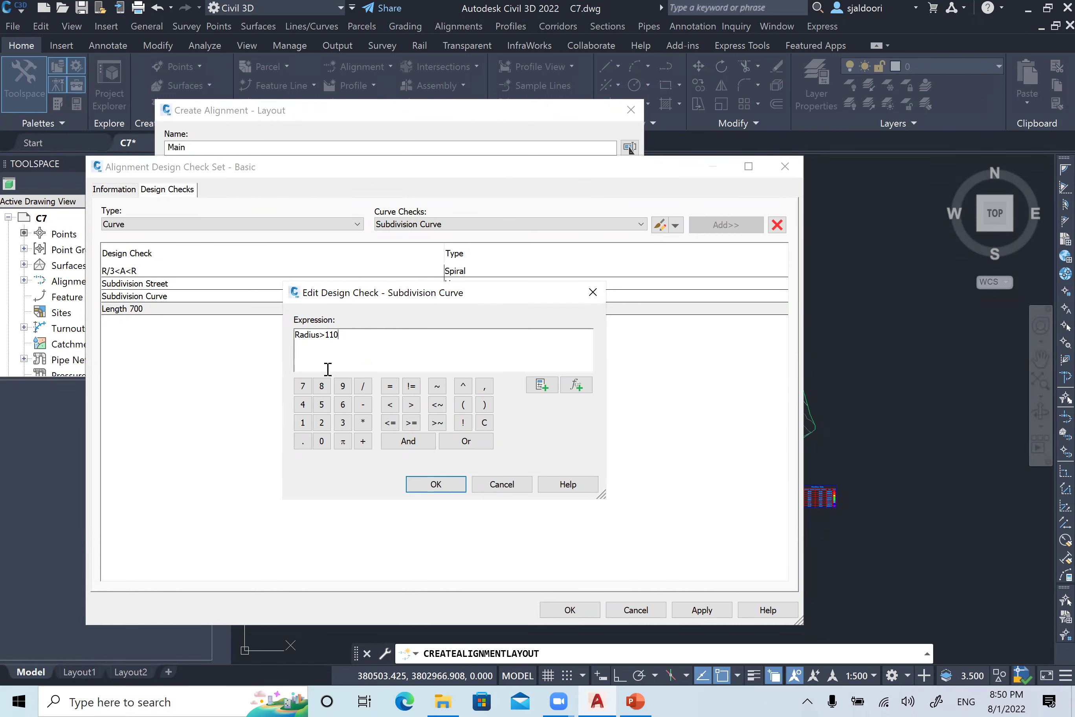
left_click(501, 486)
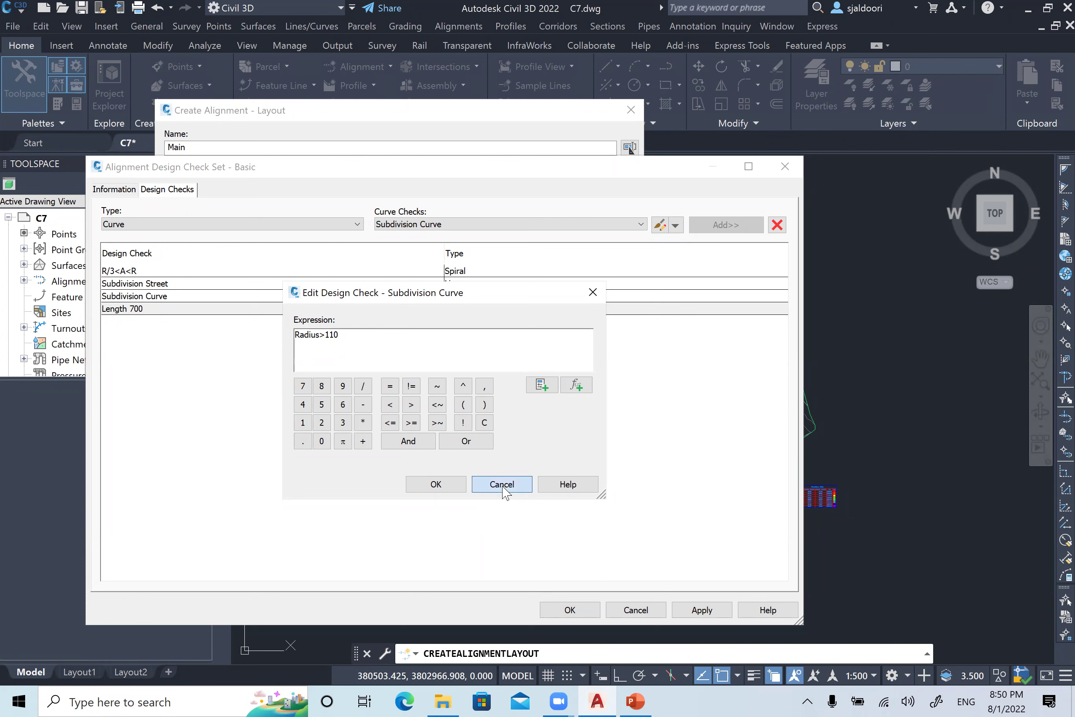
- Review the available Spiral, Superelevation and Tangent Intersection checks, and return the check type to Line
left_click(227, 226)
left_click(198, 254)
left_click(196, 225)
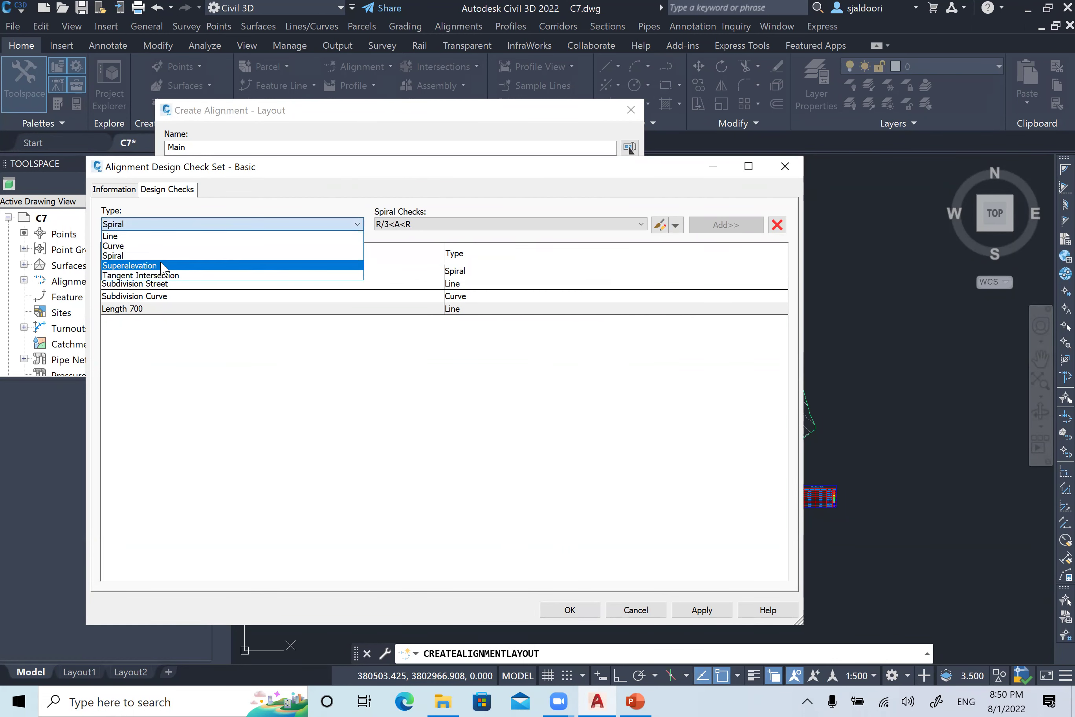
left_click(174, 267)
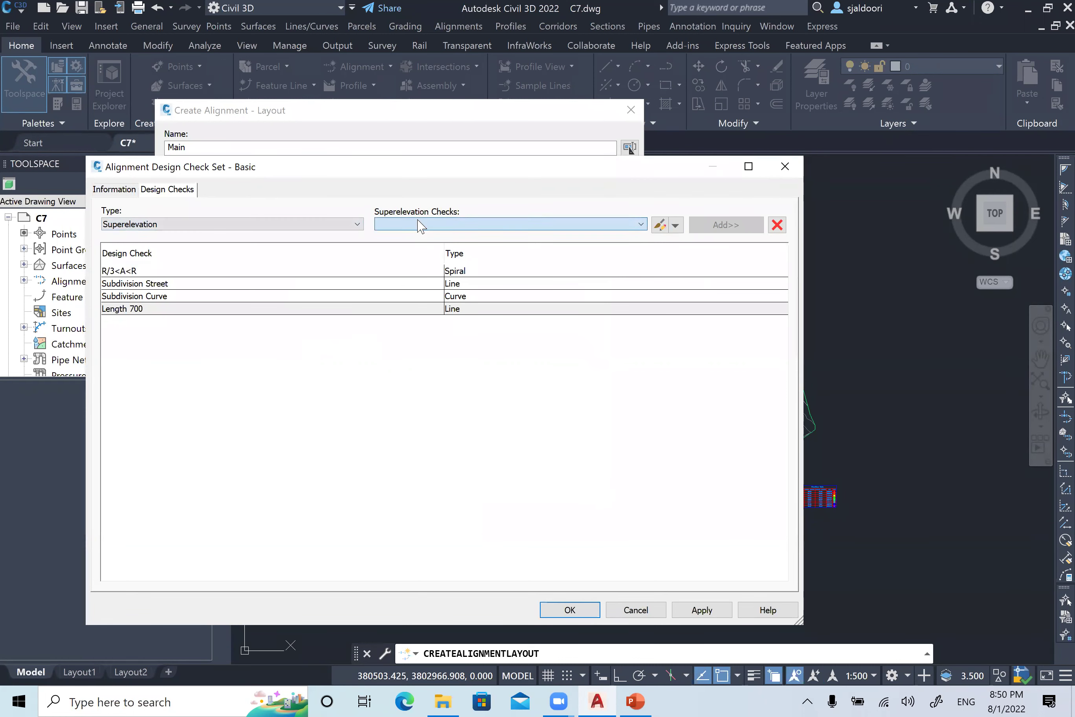
left_click(327, 226)
left_click(190, 275)
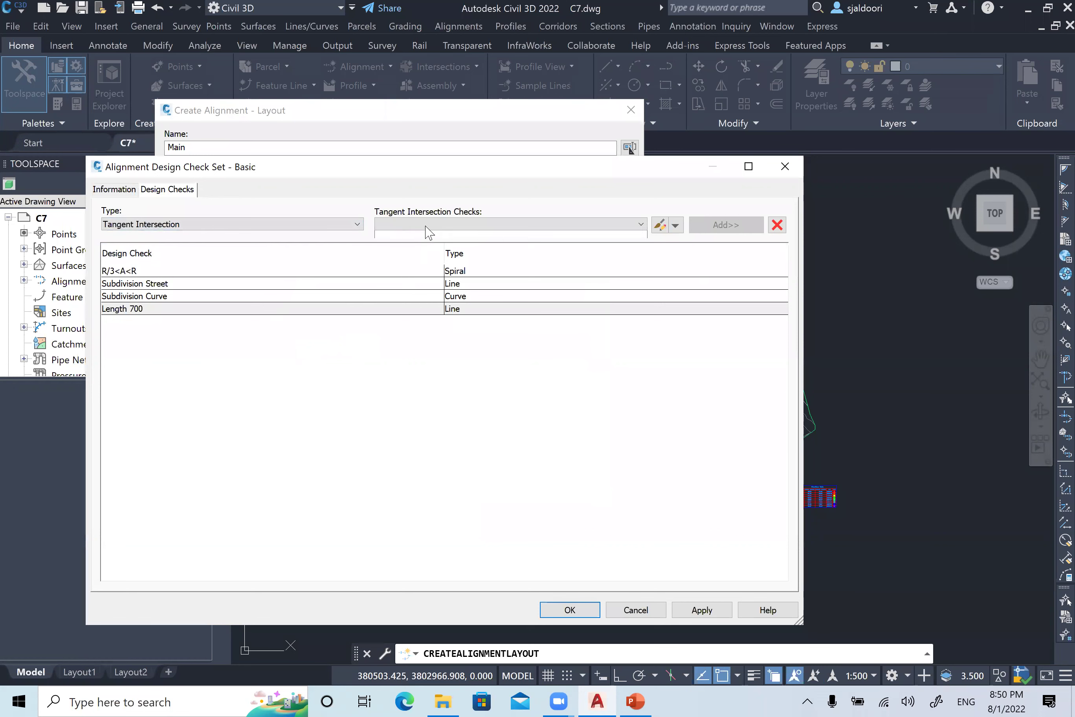
left_click(272, 224)
left_click(237, 236)
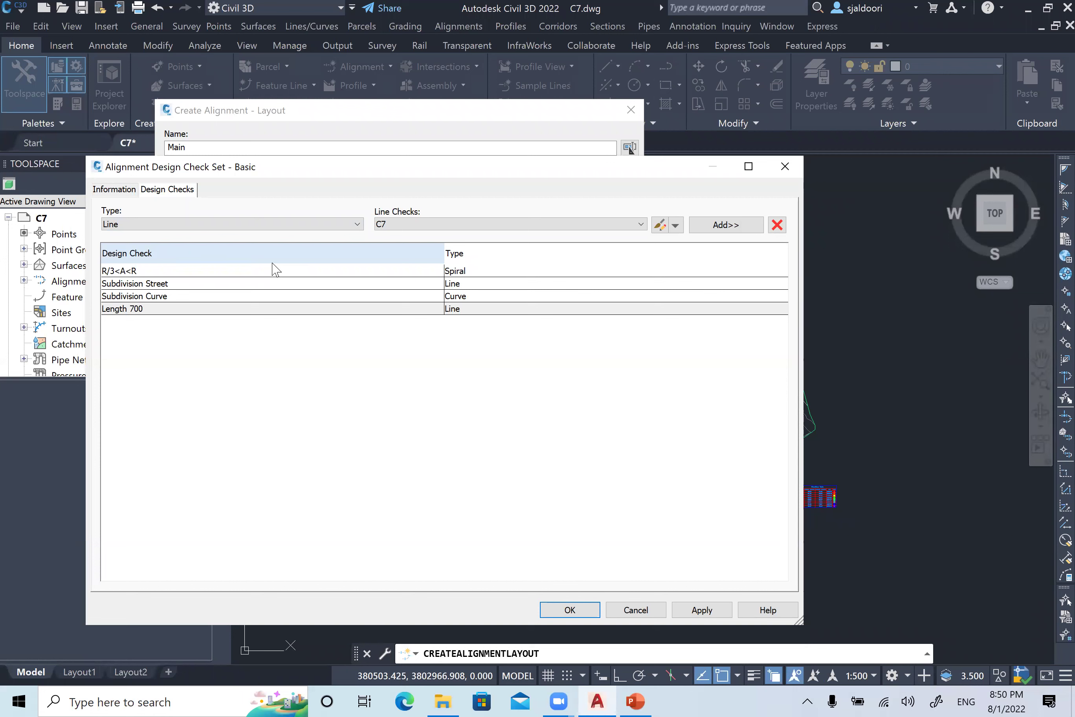
- Save the Basic design check set and create the Main alignment, keeping the Proposed style and the All Labels label set
left_click(416, 309)
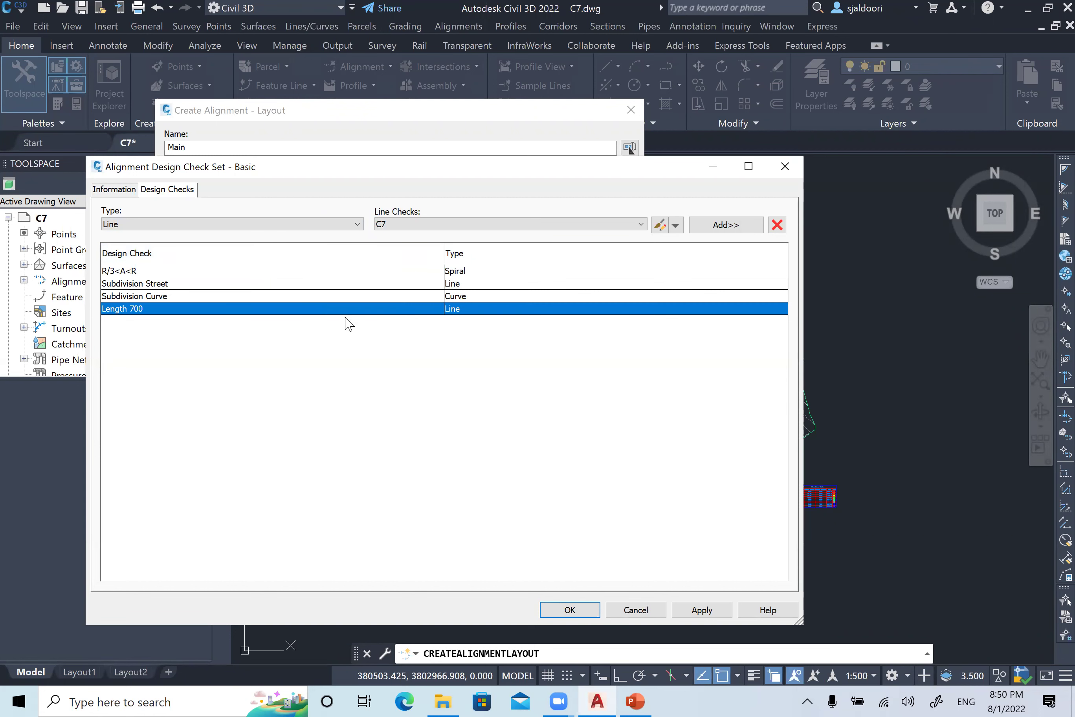
left_click(568, 610)
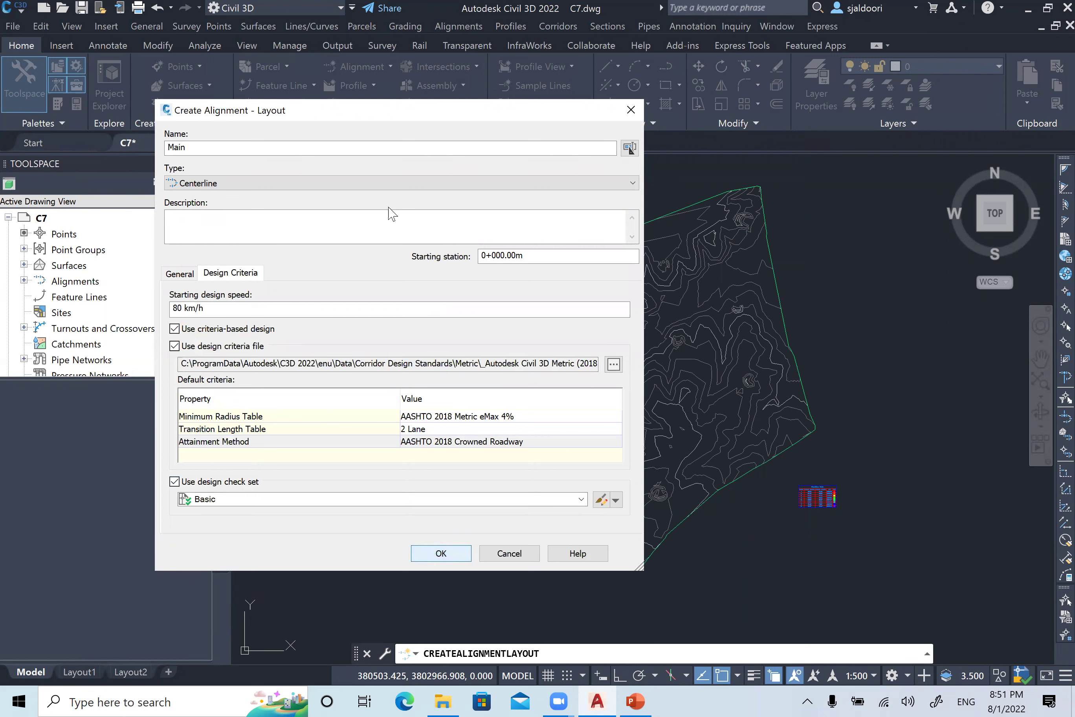
left_click(192, 277)
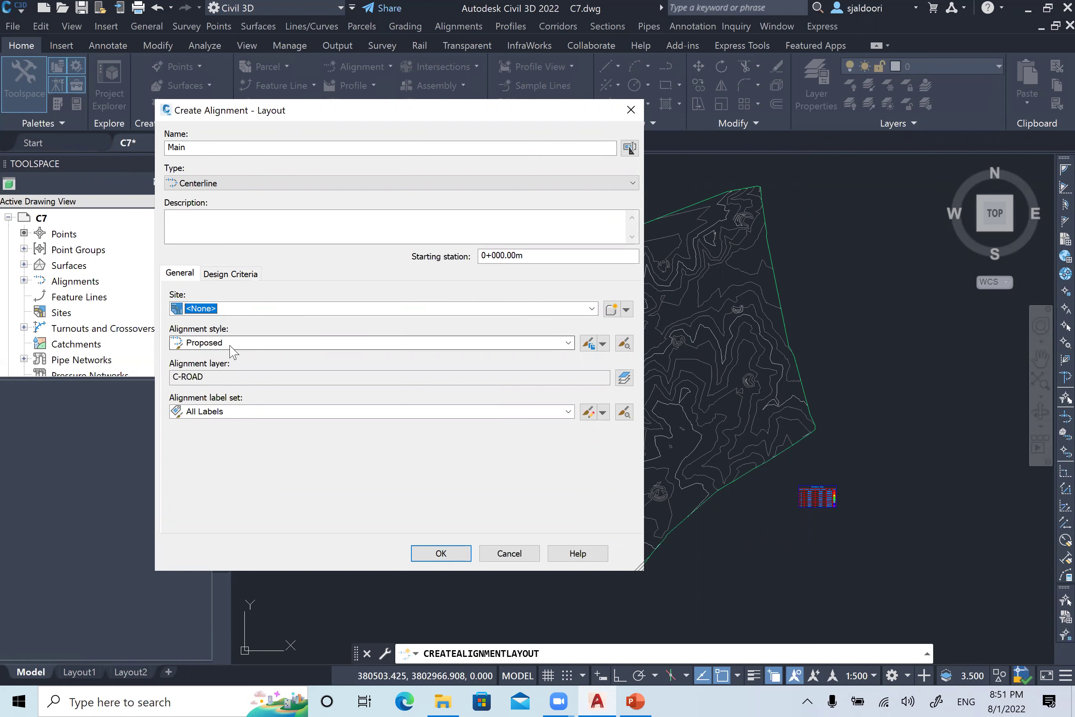
left_click(227, 411)
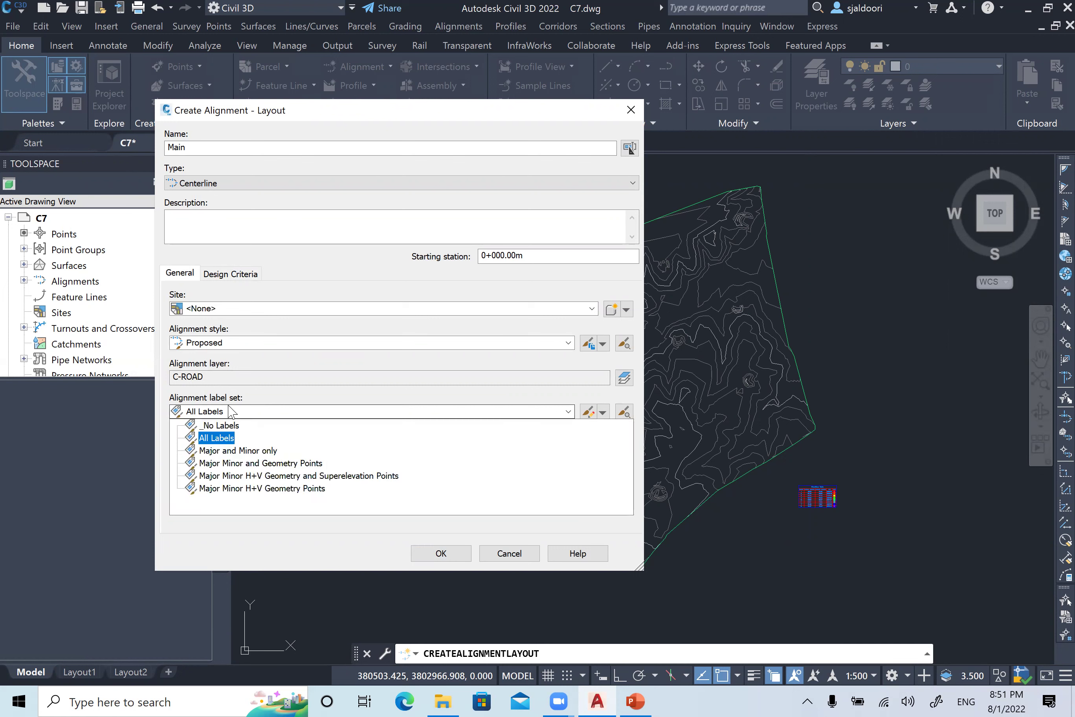
left_click(230, 411)
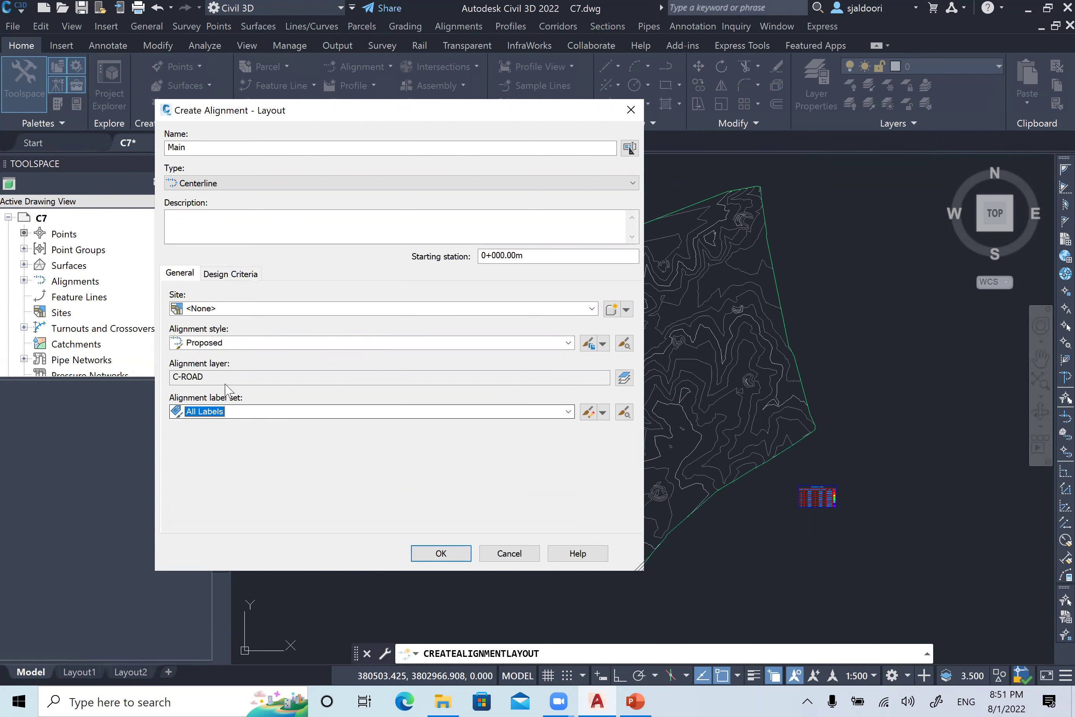
left_click(221, 275)
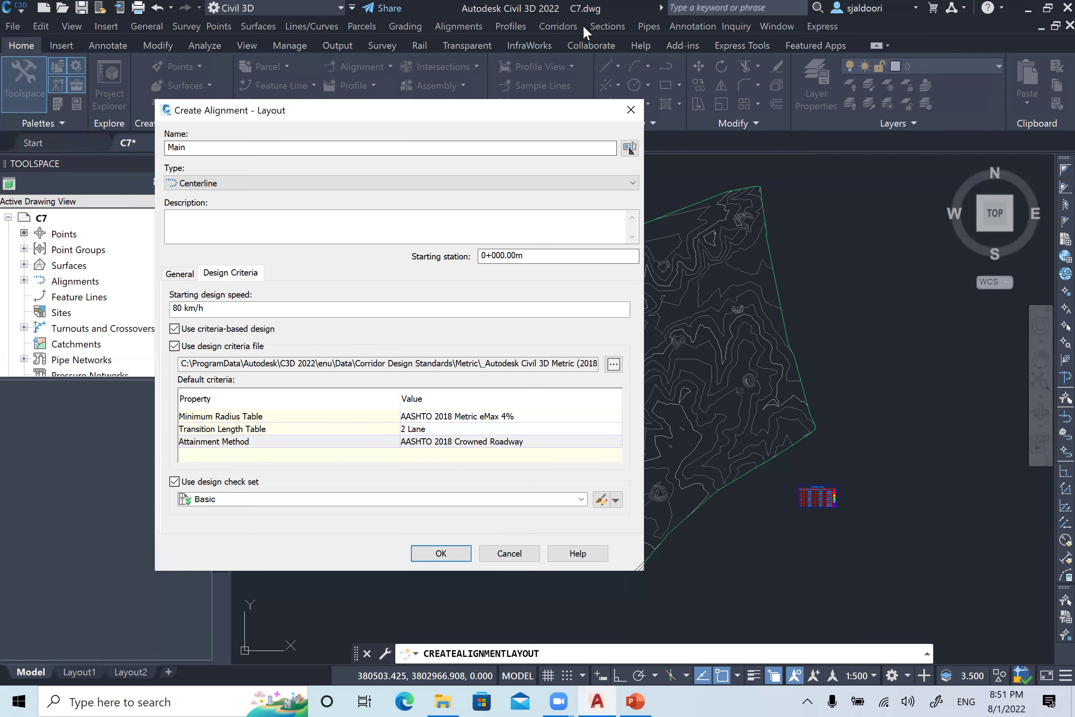
left_click(629, 148)
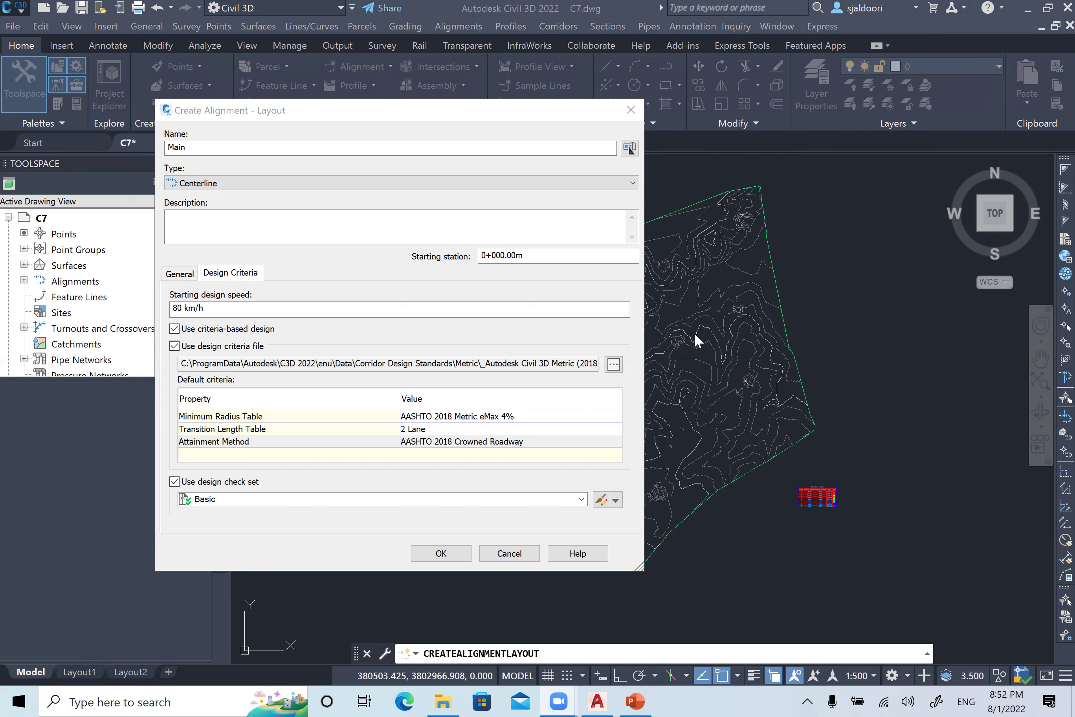
left_click(267, 120)
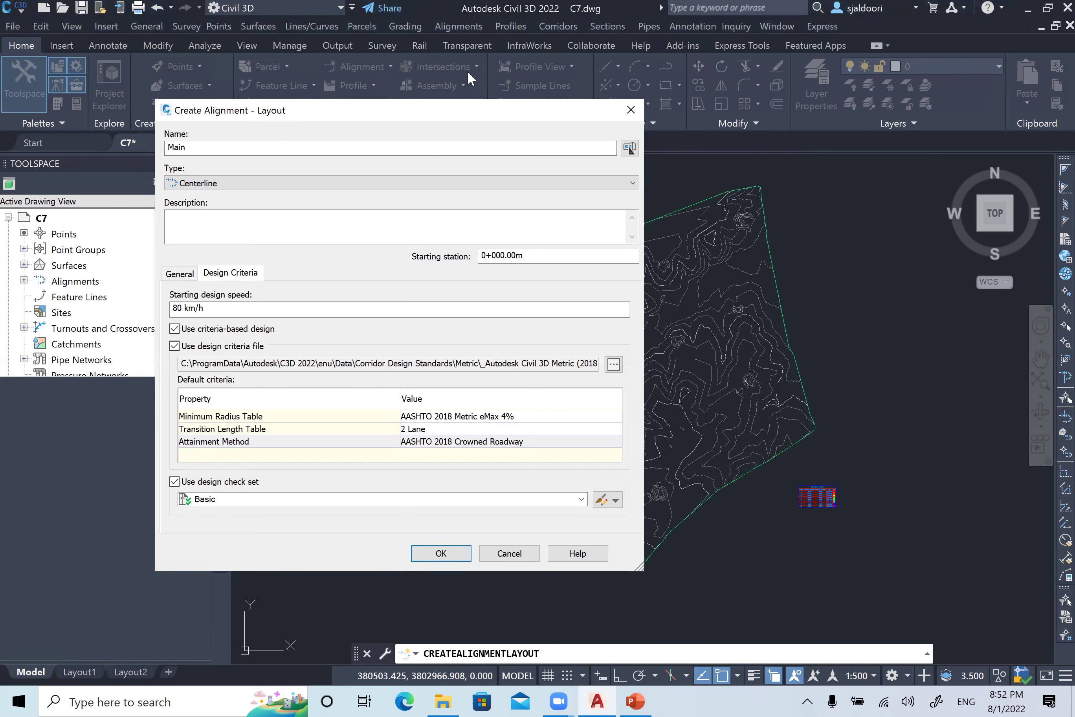
left_click(440, 554)
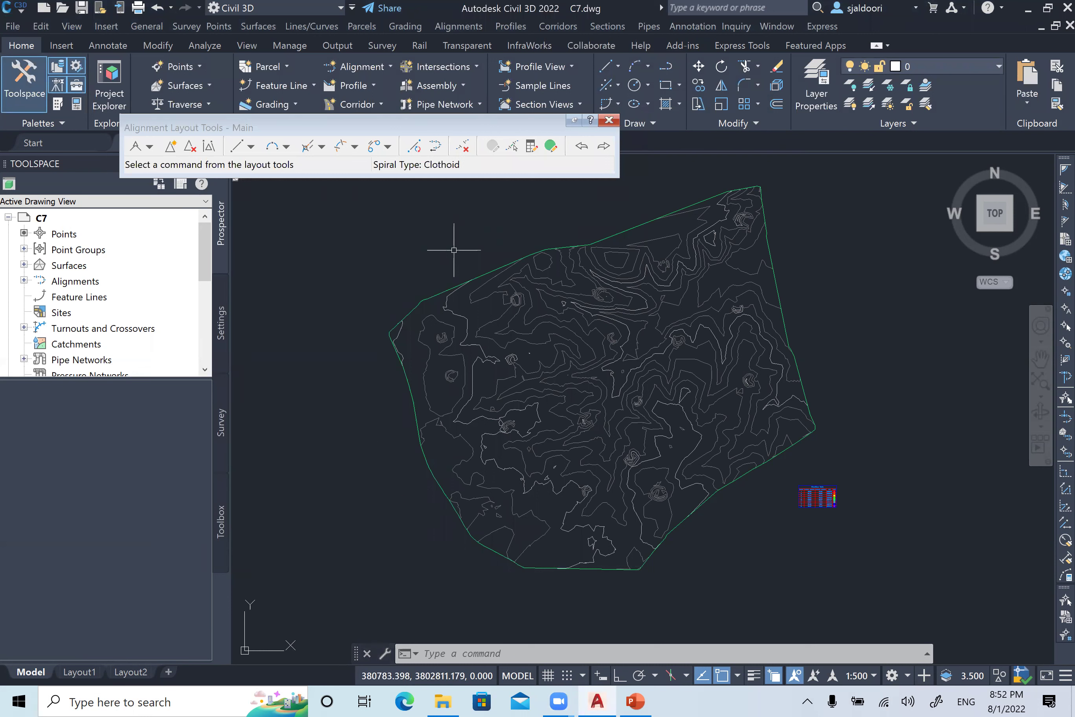
- Expand the drawing's alignments down to the centerline alignments and select Main
double_click(66, 285)
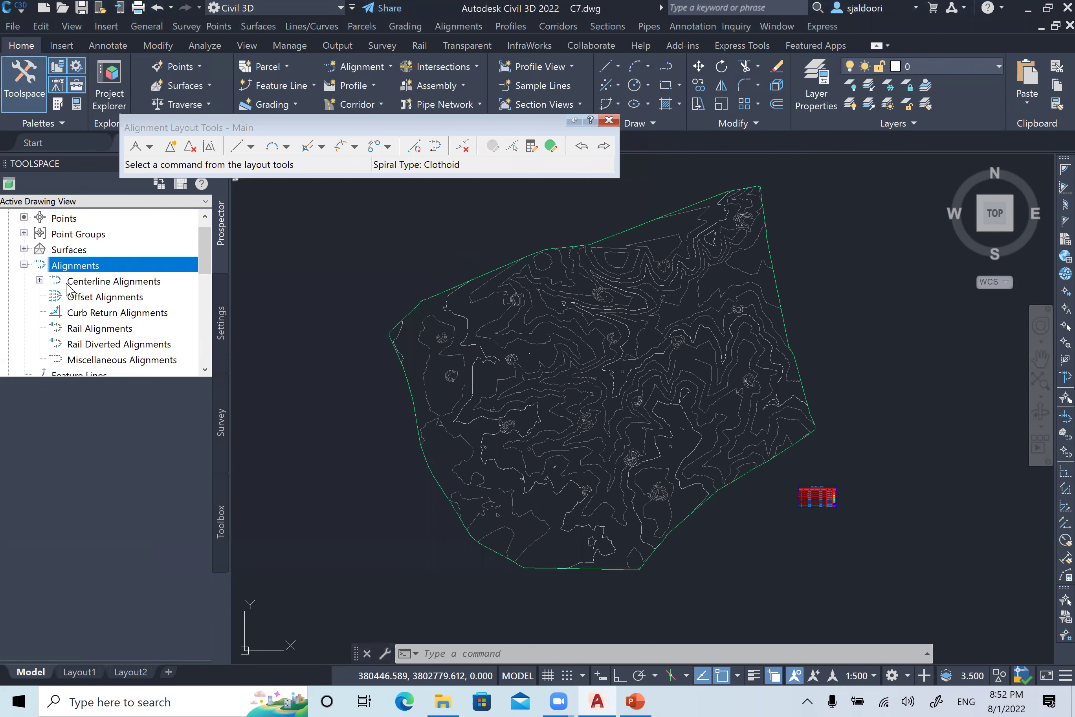
double_click(79, 283)
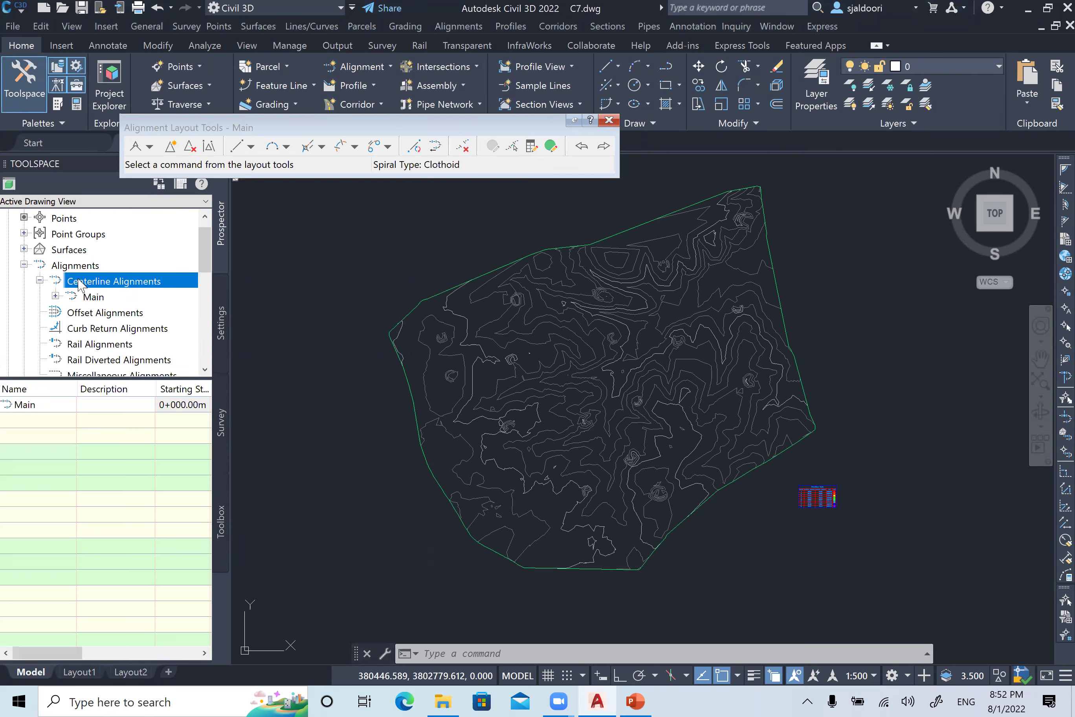
left_click(95, 298)
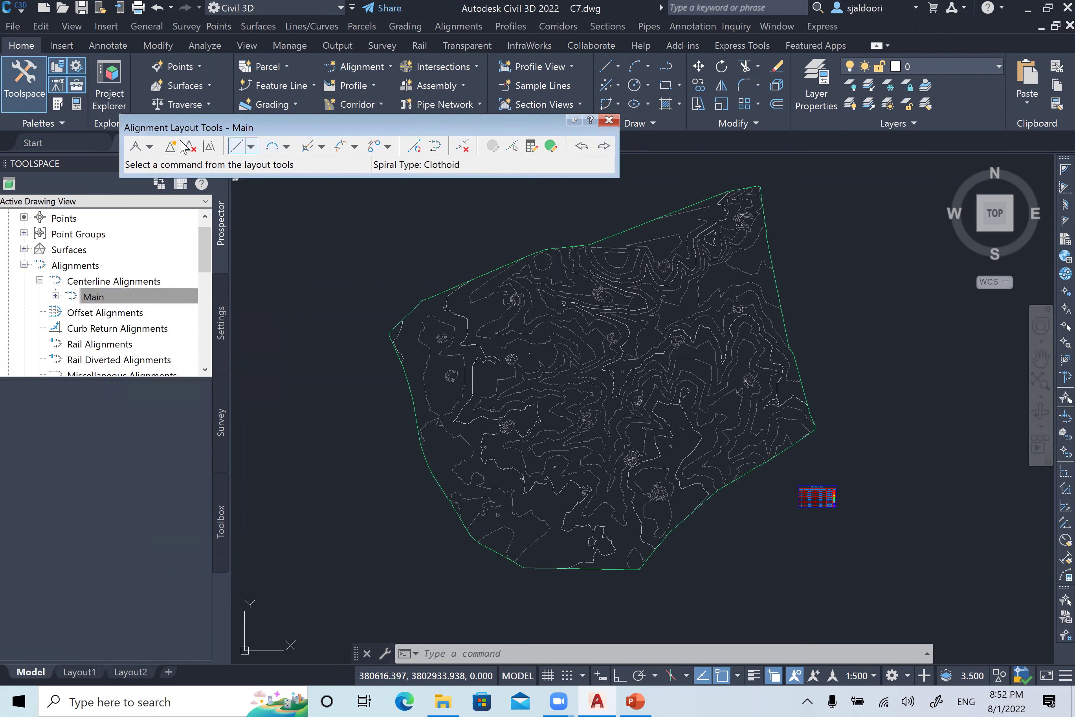
- Start a Tangent-Tangent (No curves) layout for Main and turn off object snap
left_click(150, 147)
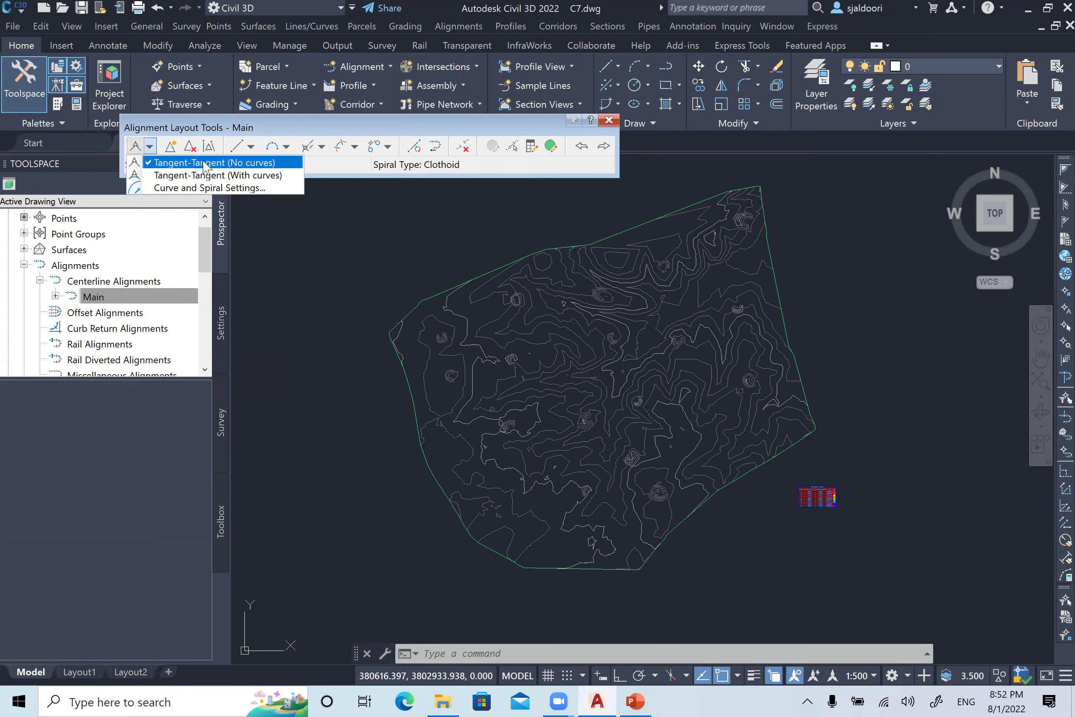
left_click(248, 163)
left_click(142, 146)
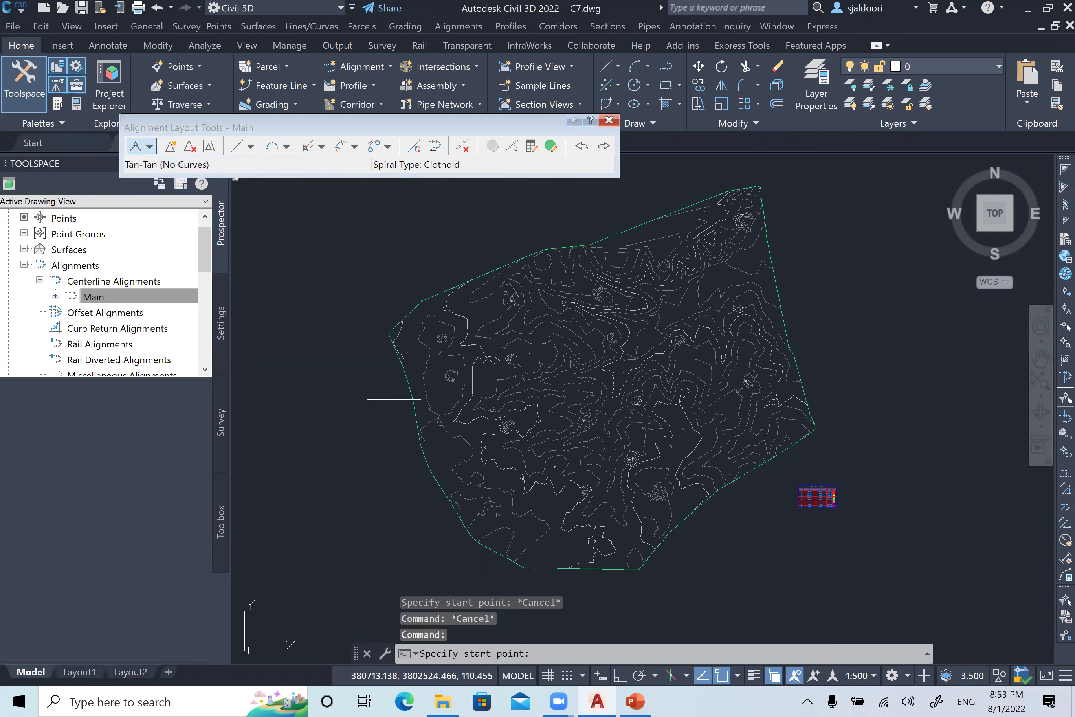
left_click(721, 676)
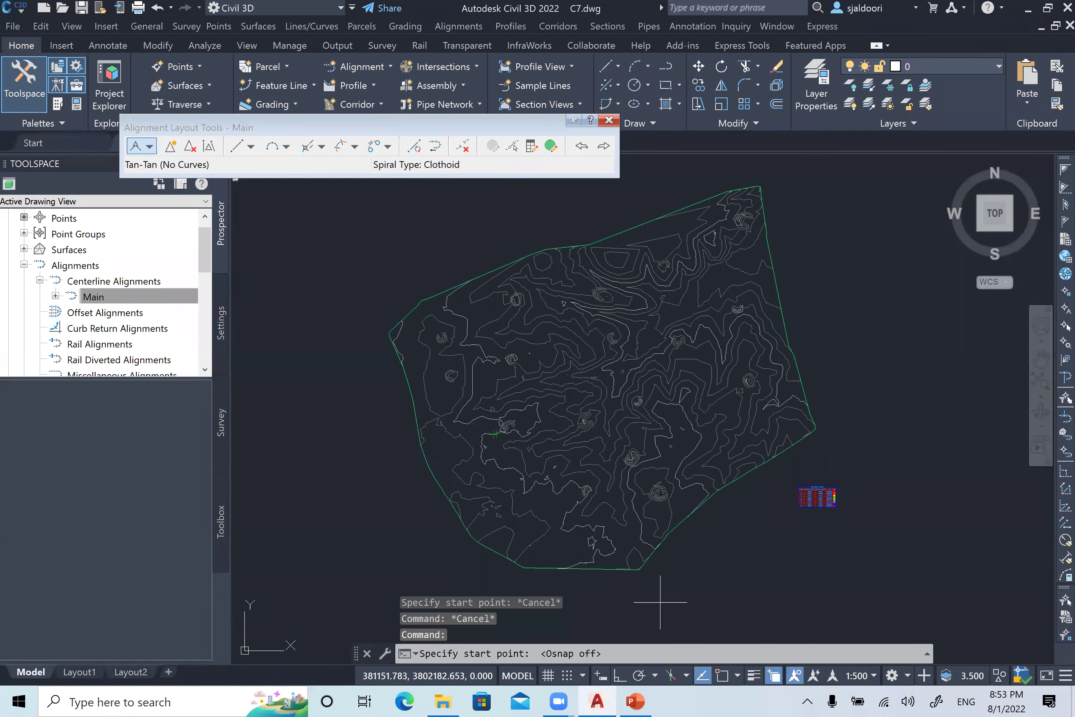
- Draw six connected straight tangents without curves in a zigzag over the western contours and finish the layout
scroll(446, 419, "up", 2)
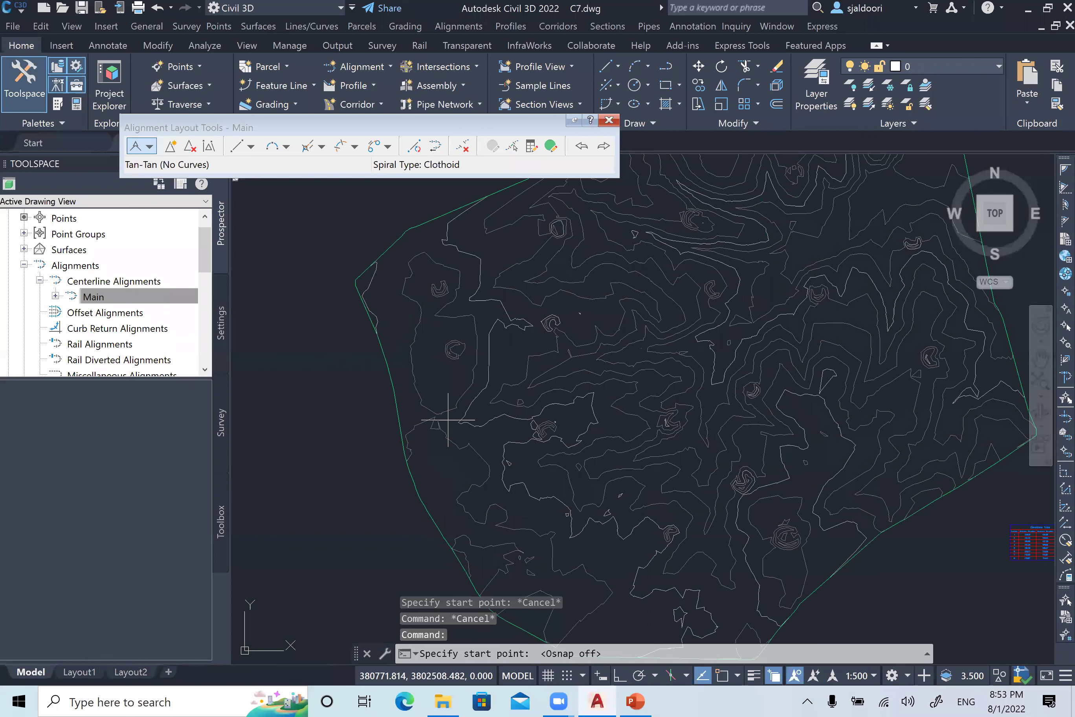
left_click(480, 438)
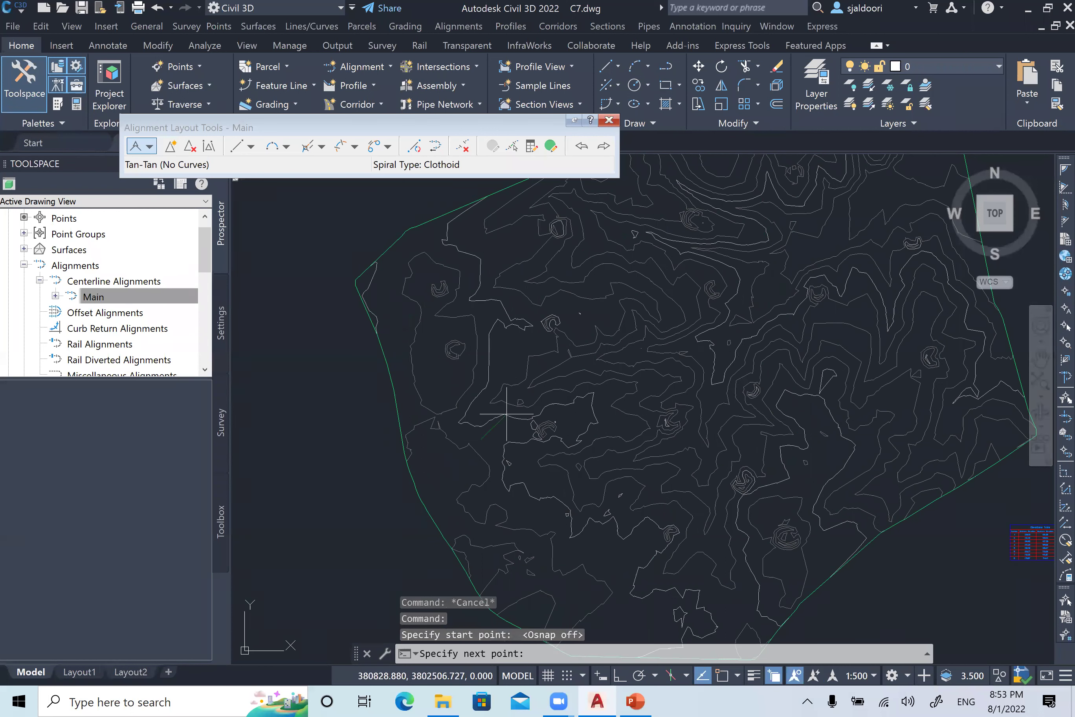
left_click(654, 400)
left_click(669, 359)
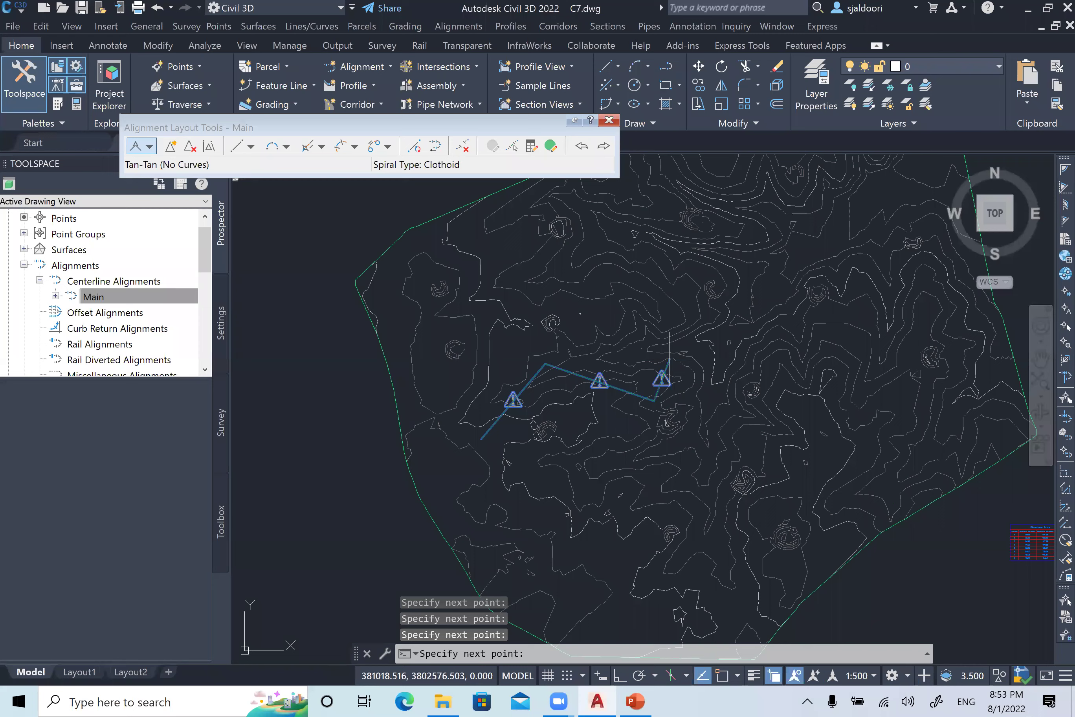
scroll(662, 370, "up", 5)
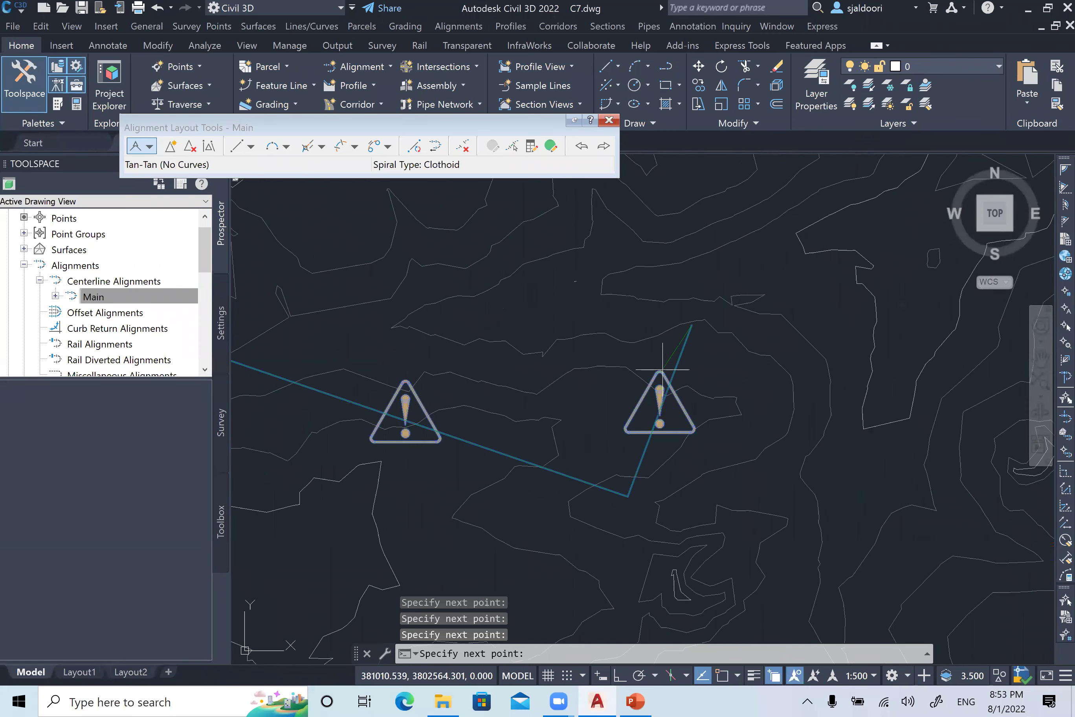
left_click(660, 322)
left_click(614, 319)
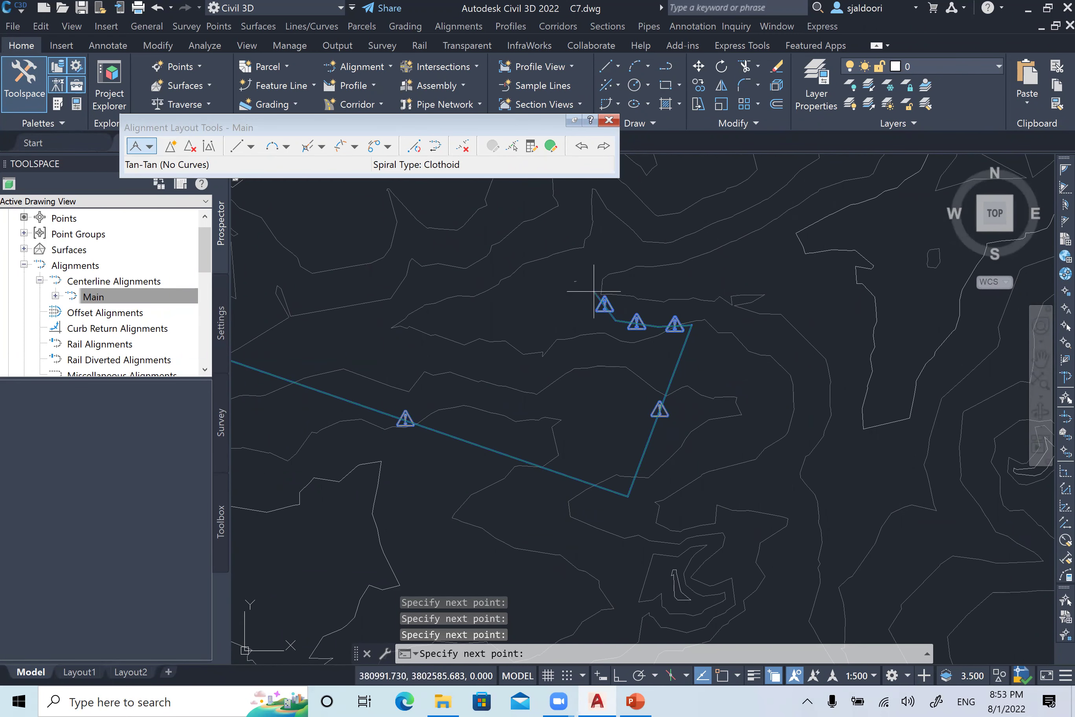
left_click(594, 292)
key("Return")
mouse_move(610, 303)
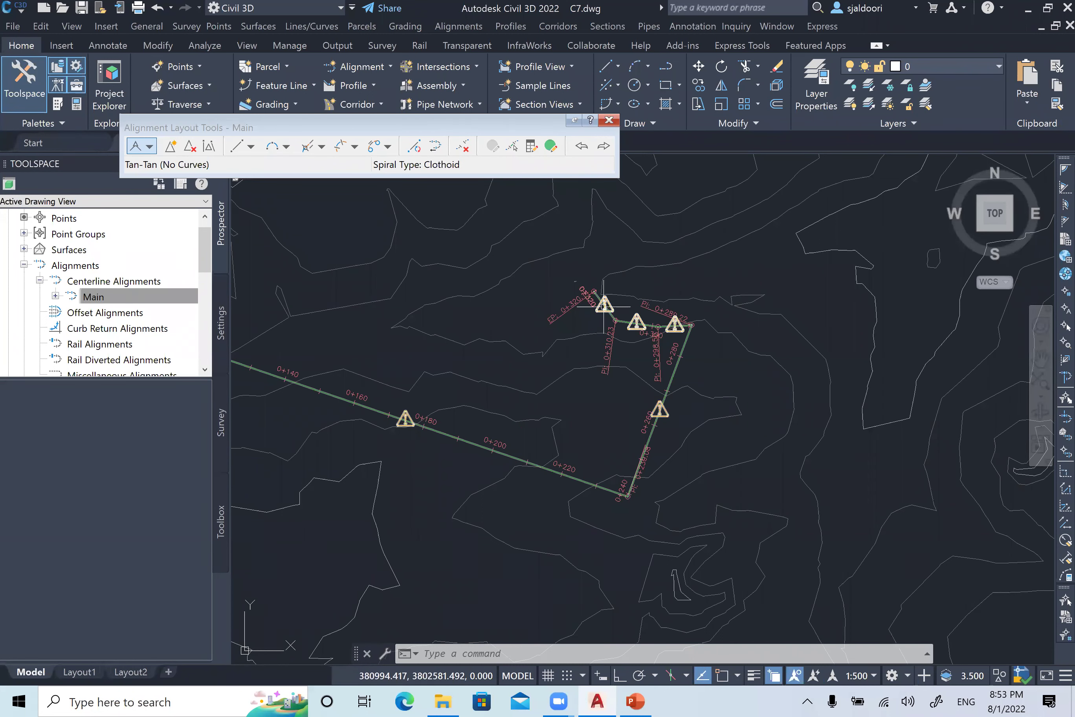
- Draw one separate long tangent for Main from the western hill to the northeastern contours, north of the zigzag
mouse_move(470, 386)
middle_mouse_down()
mouse_move(486, 355)
mouse_move(506, 346)
mouse_move(424, 513)
middle_mouse_up()
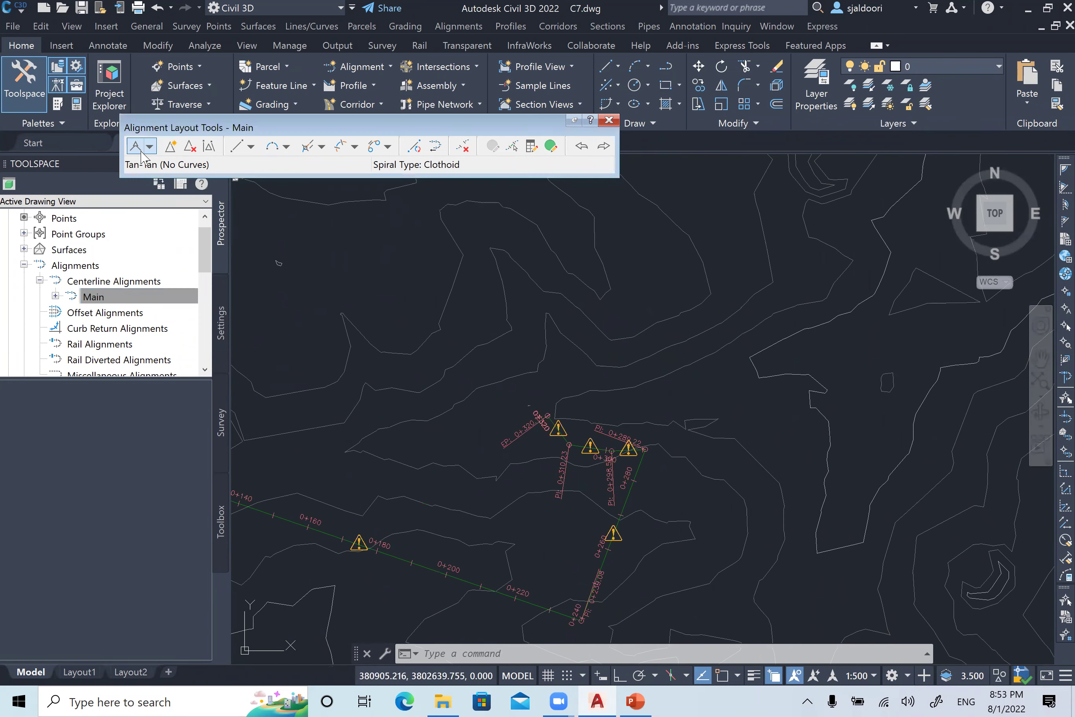
scroll(548, 422, "up", 2)
scroll(507, 414, "down", 8)
middle_click_drag(489, 420, 488, 478)
left_click(309, 455)
left_click(777, 250)
key("Return")
mouse_move(545, 357)
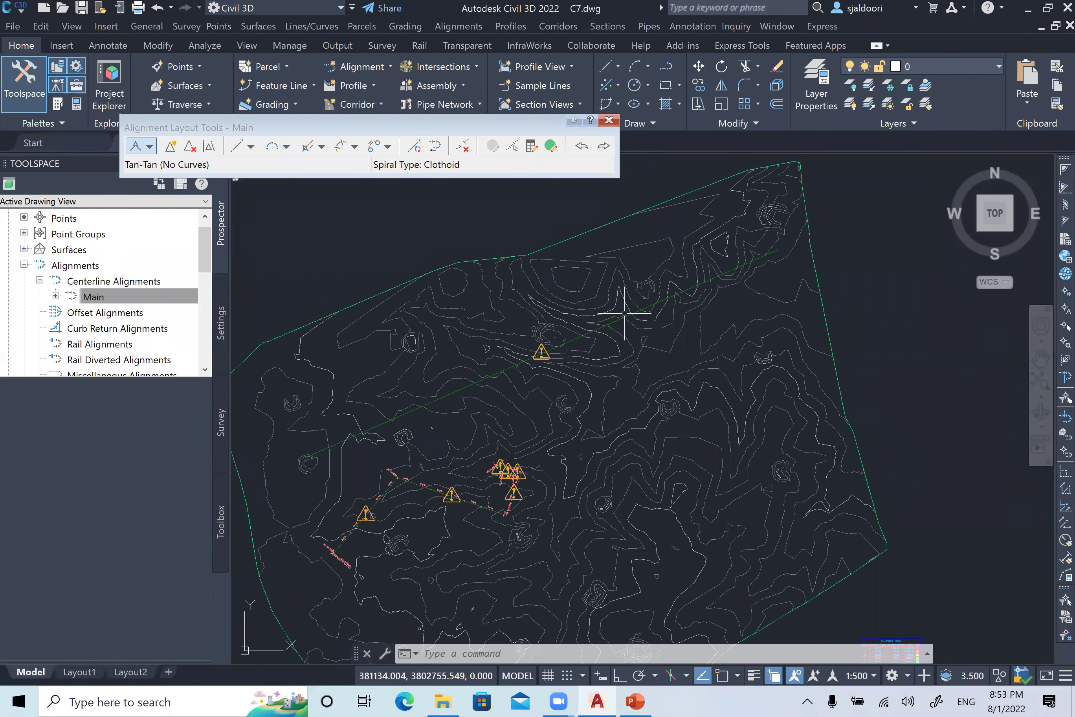
- Erase the whole Main alignment and undo the erasure
middle_click_drag(593, 327, 639, 294)
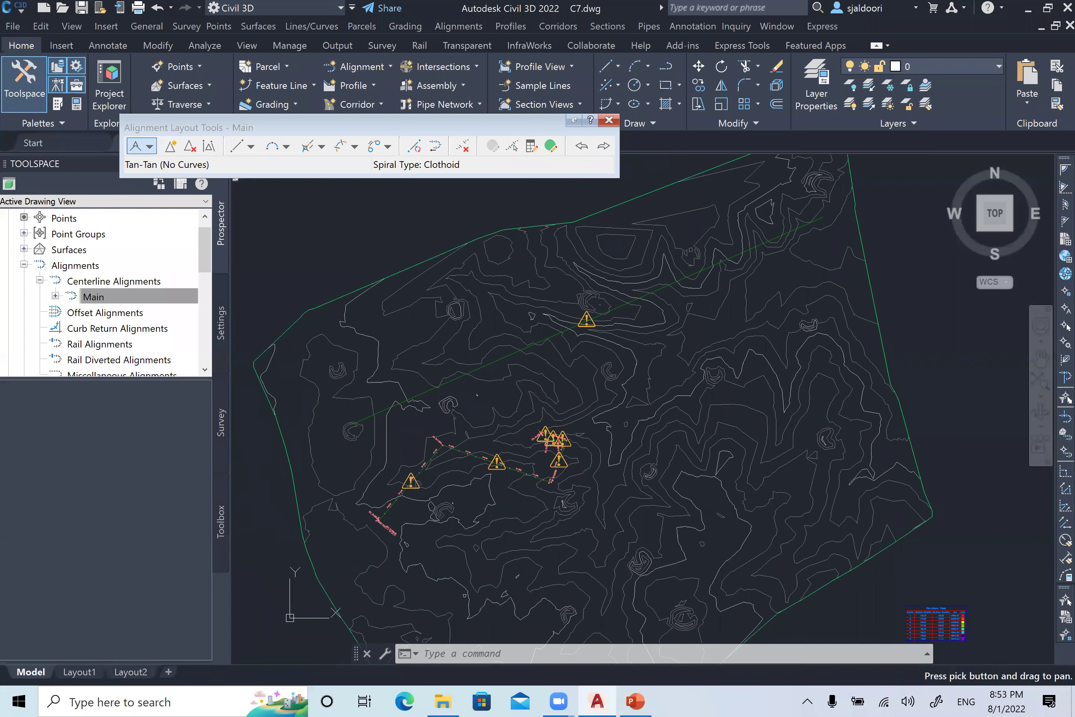
scroll(555, 462, "up", 10)
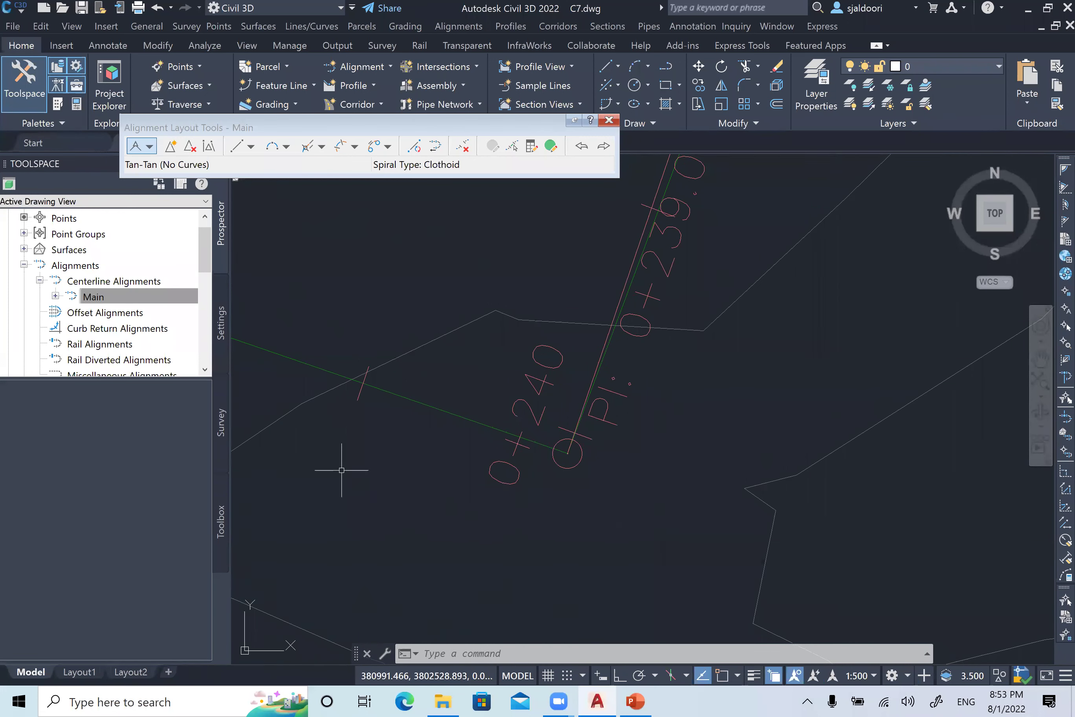
left_click(457, 415)
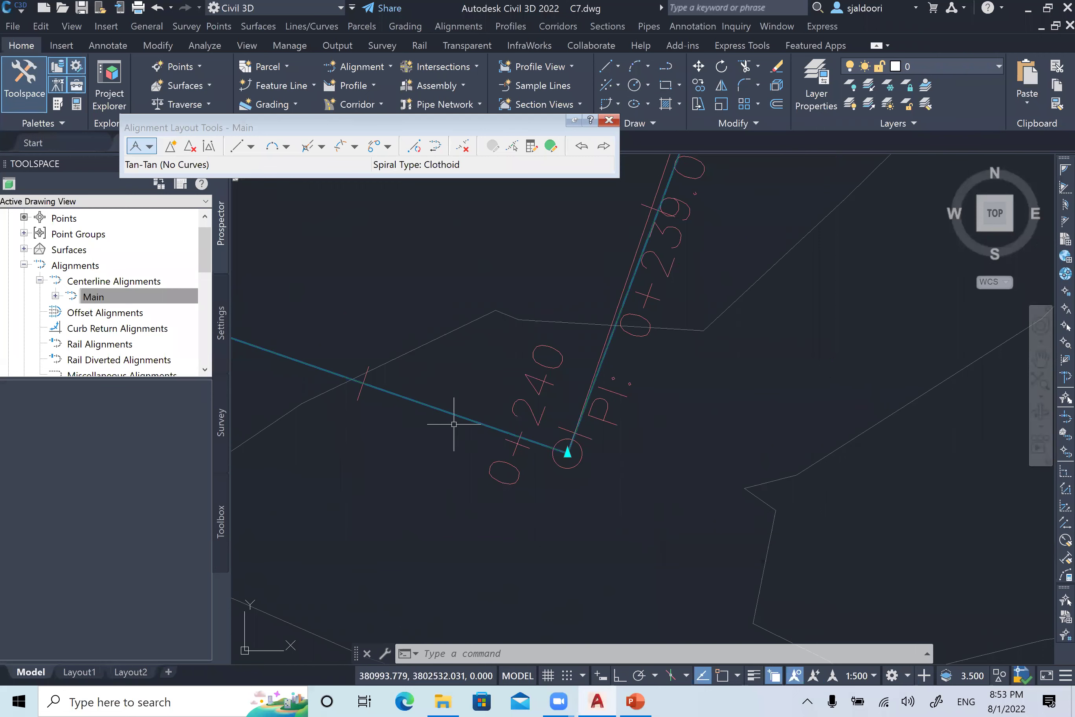
scroll(684, 410, "down", 6)
middle_click_drag(685, 410, 559, 403)
type("e")
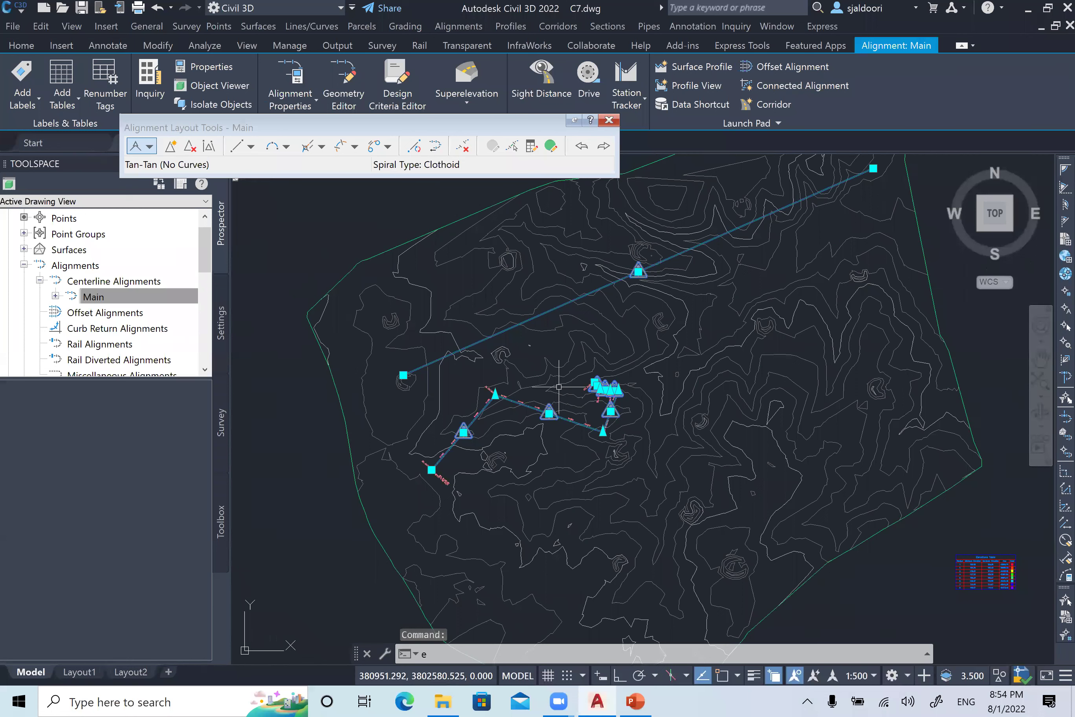
key("Return")
key("Escape")
key("Escape")
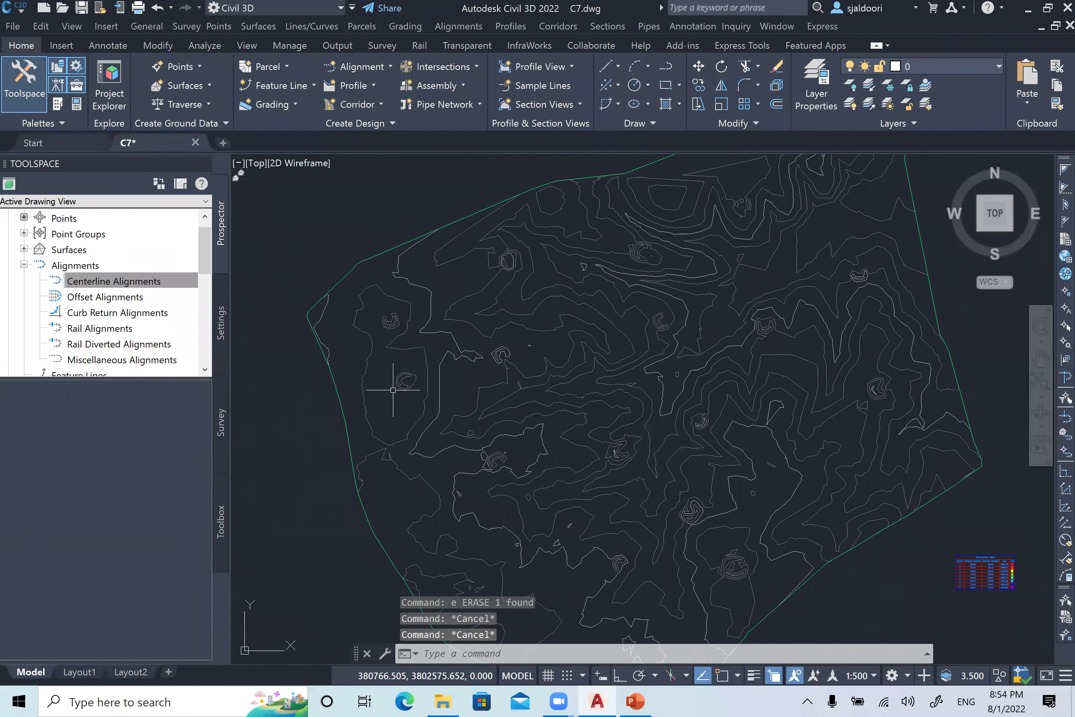
key("ctrl+z")
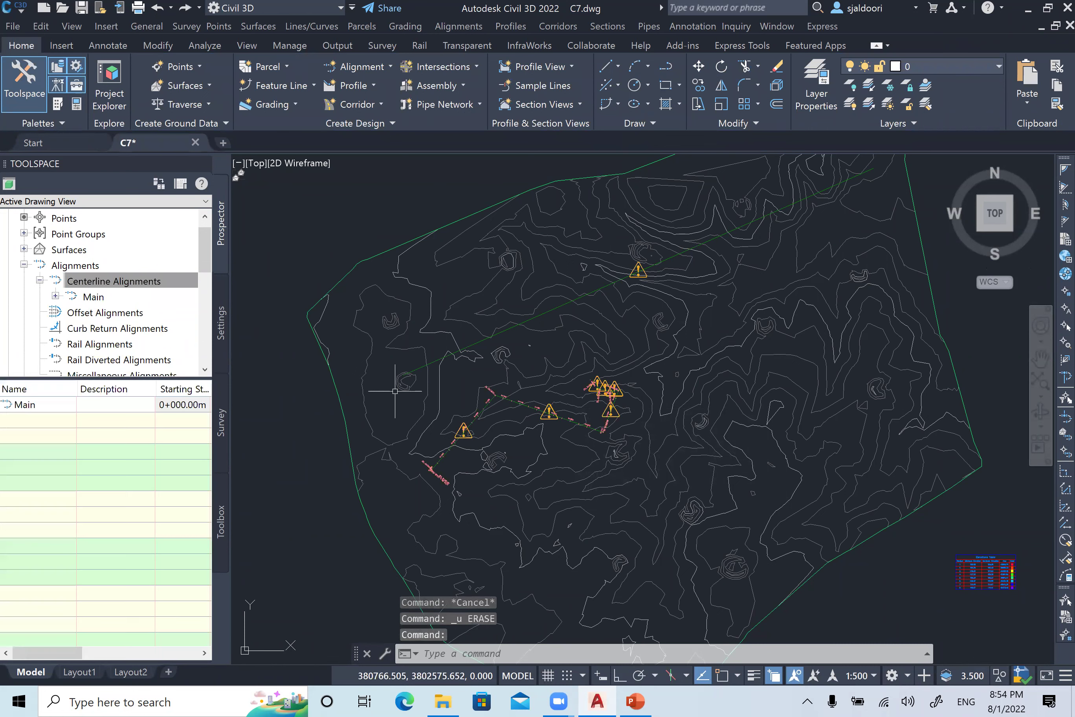
- Select the Main alignment in the drawing, reopen its geometry editor and select Main under the centerline alignments
left_click(422, 358)
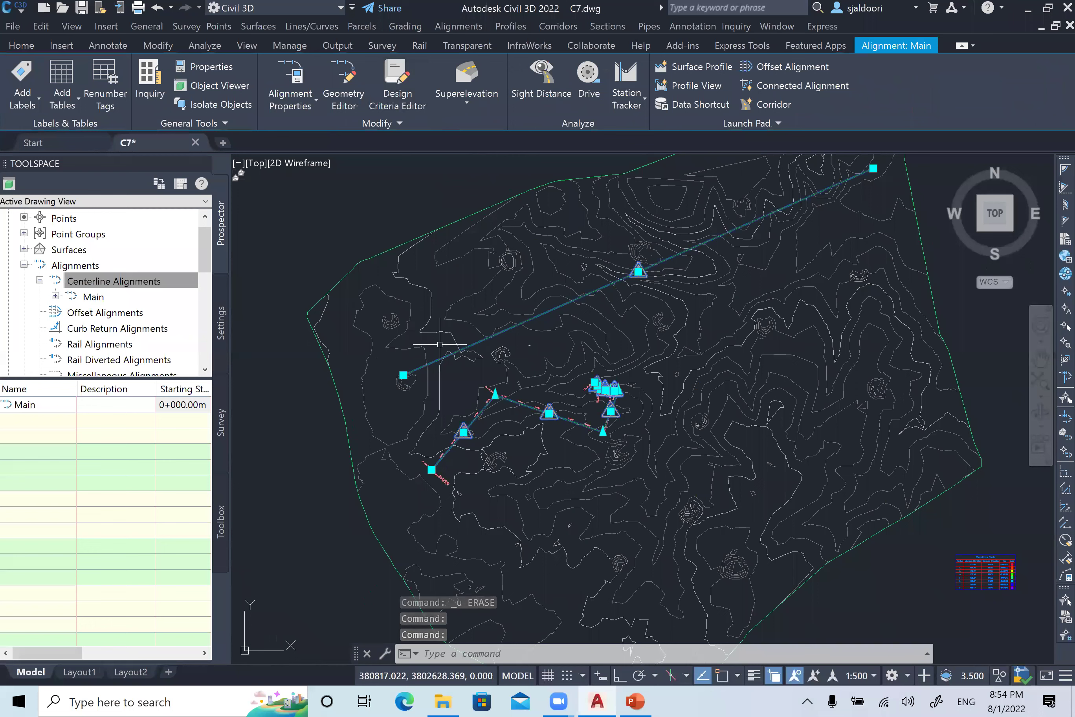
key("Escape")
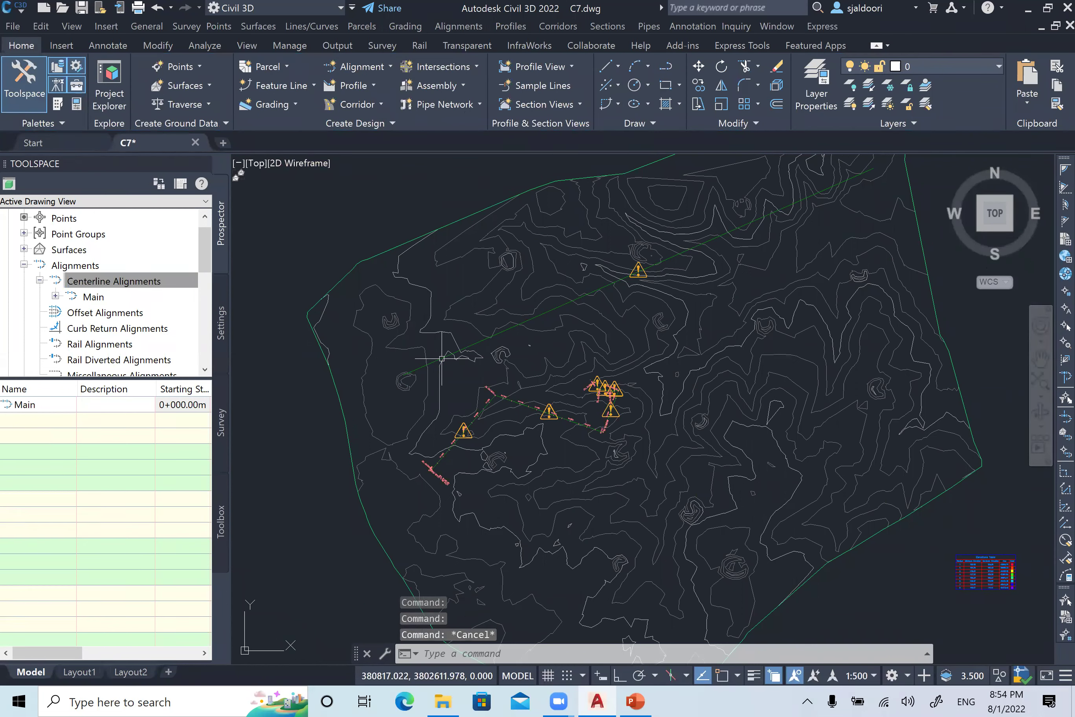
left_click(441, 357)
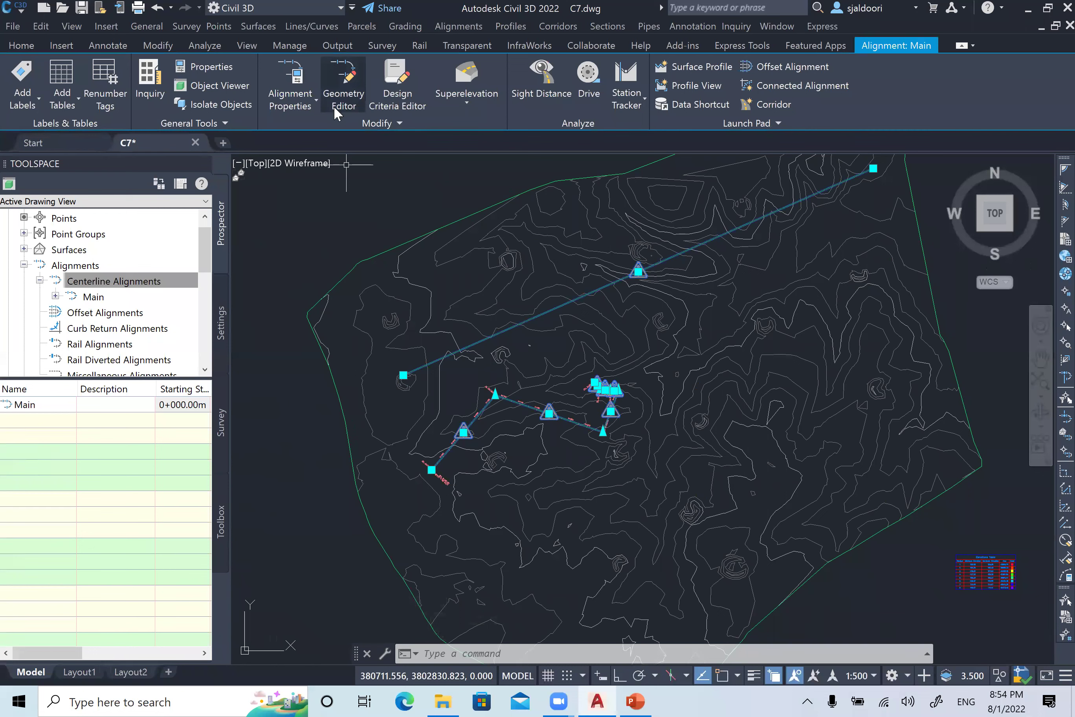
left_click(342, 78)
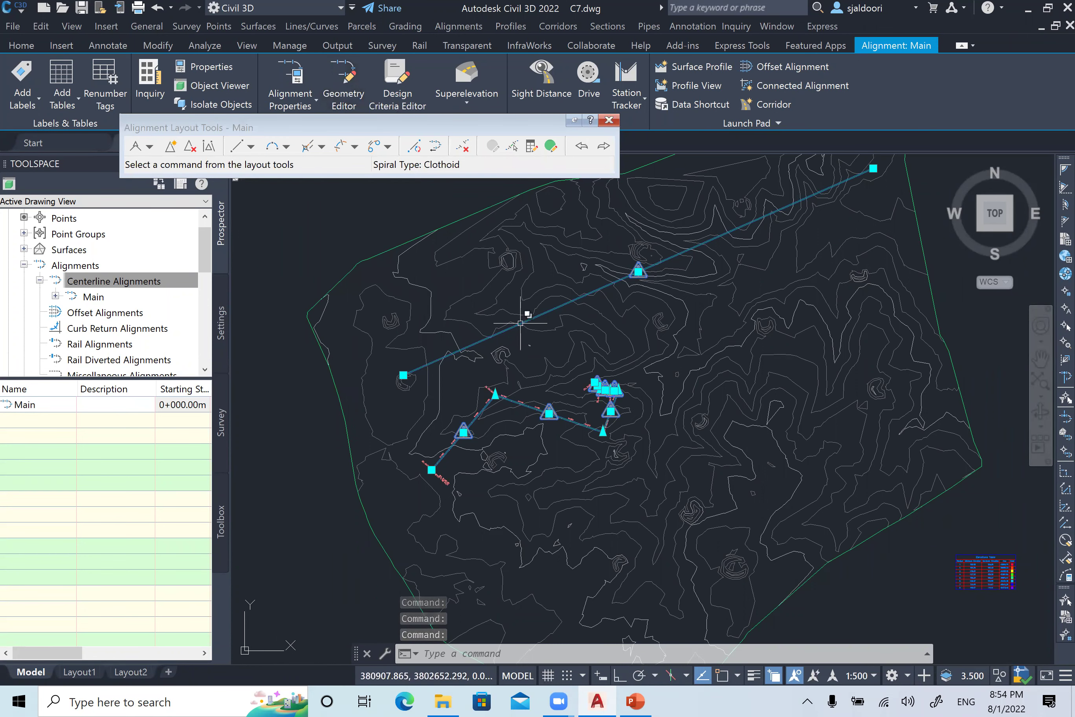
scroll(520, 322, "up", 2)
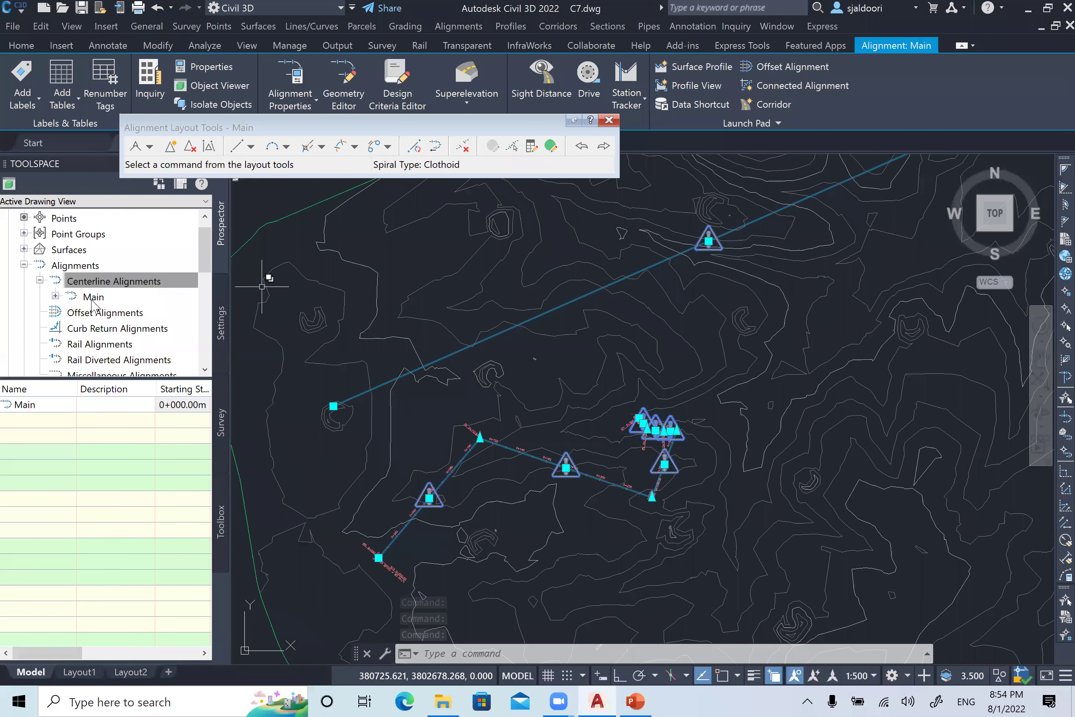
left_click(94, 296)
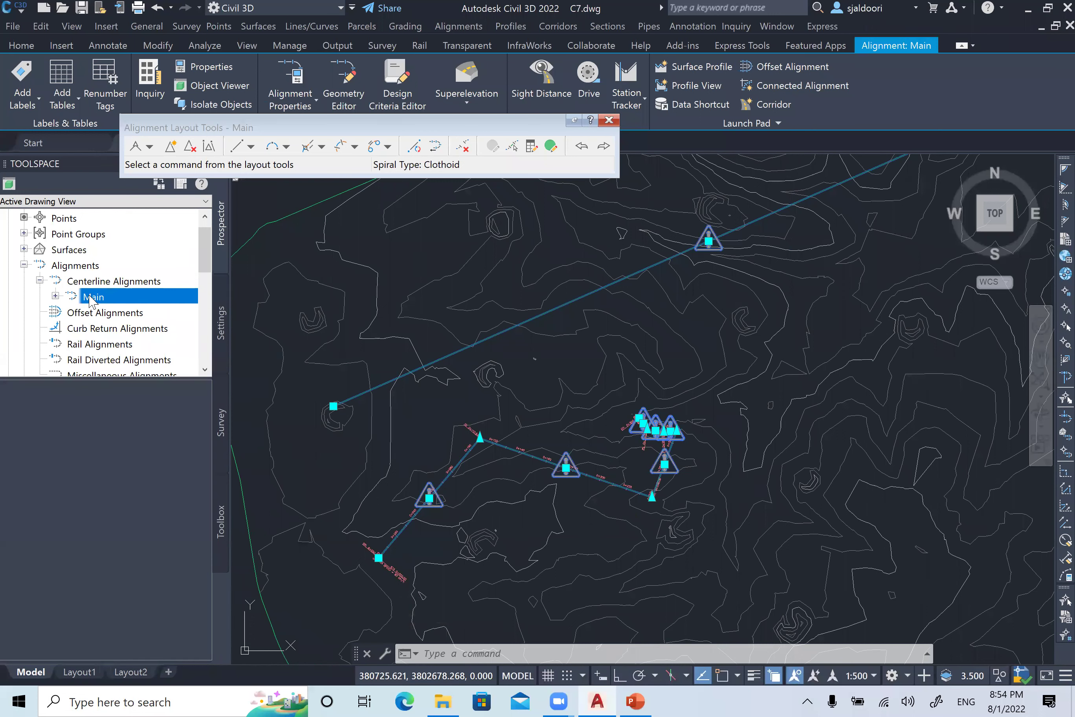
mouse_move(93, 304)
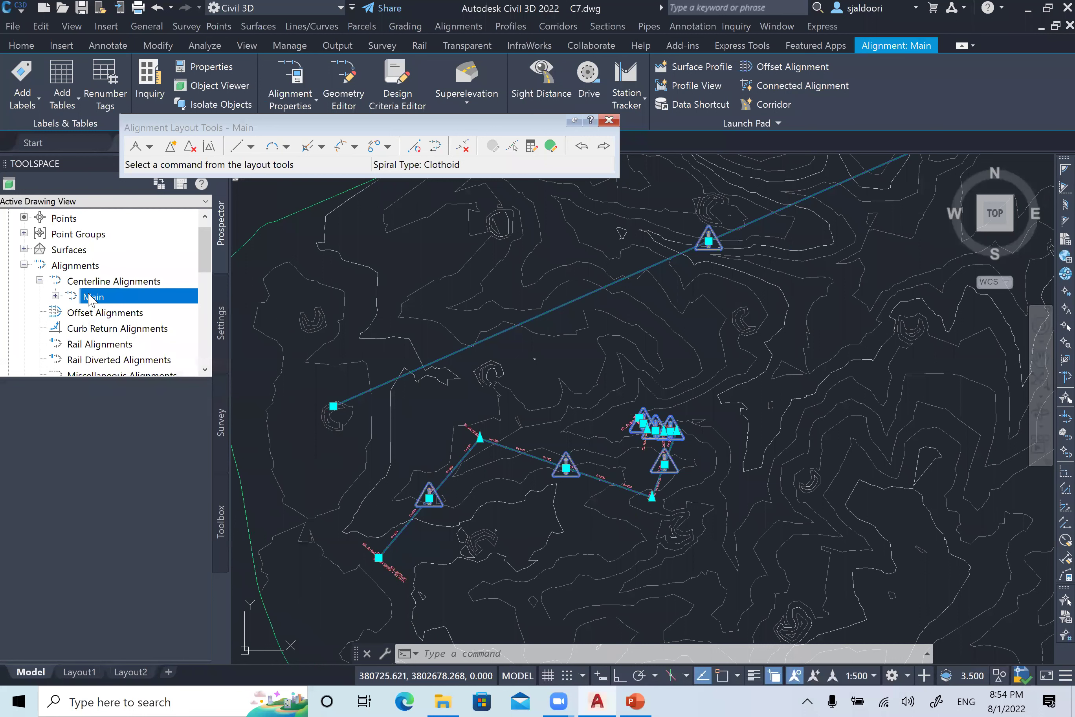
- Delete all tangent sub-entities of Main one by one, including the separate long tangent and every zigzag segment
left_click(463, 147)
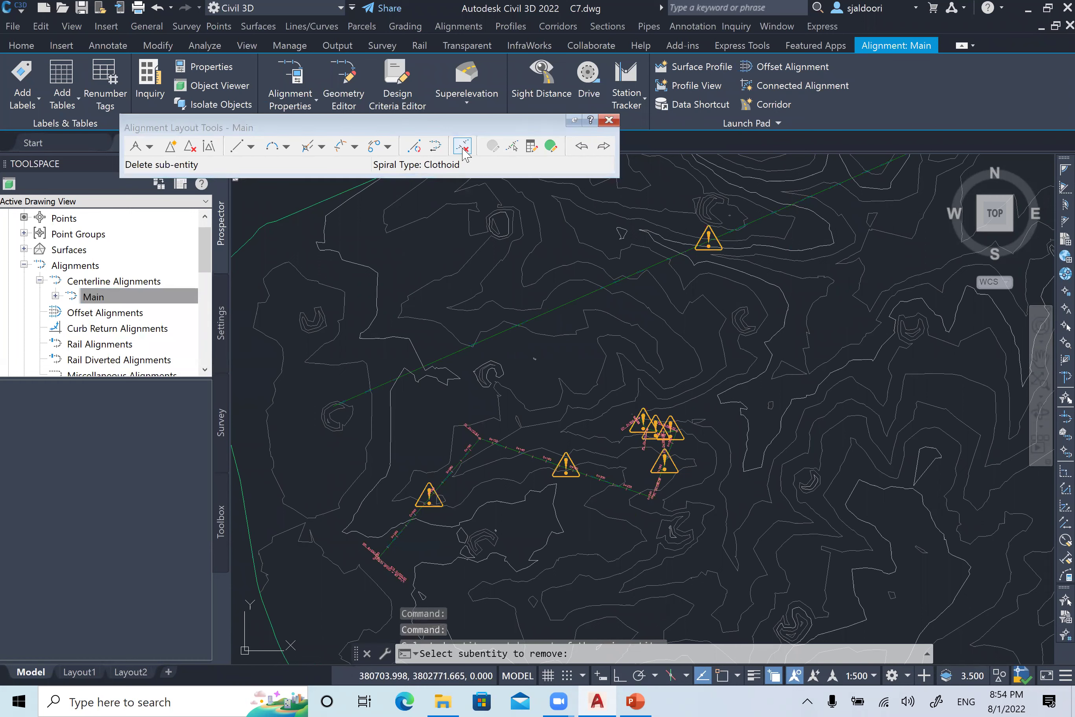
left_click(560, 307)
scroll(555, 342, "up", 5)
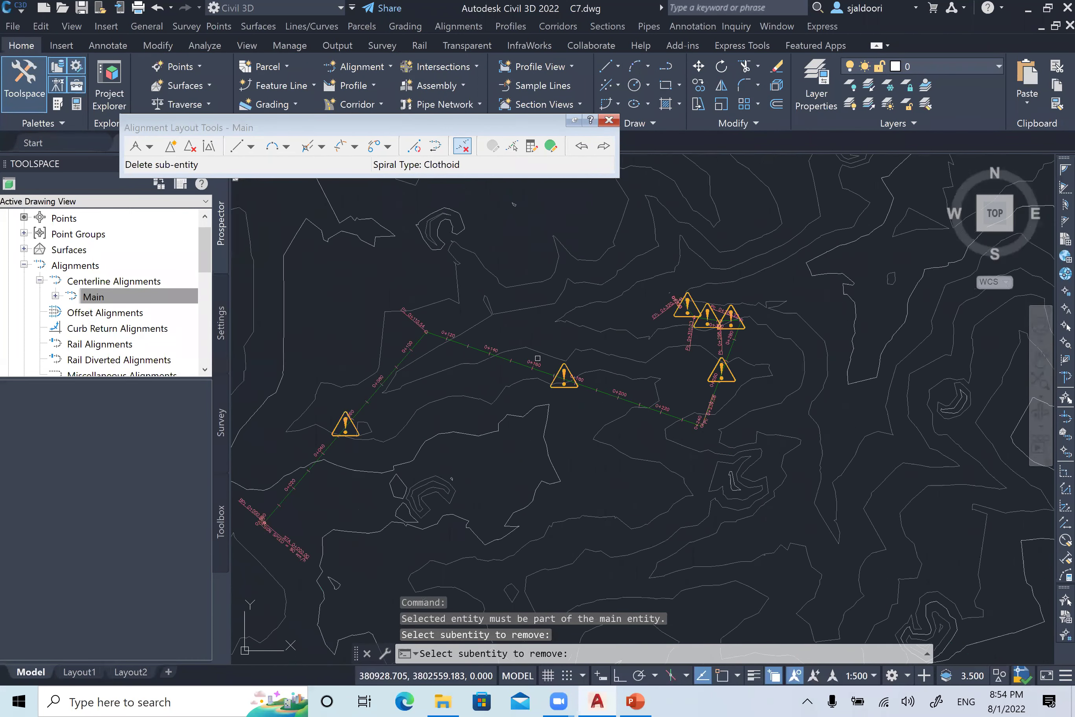
left_click(524, 367)
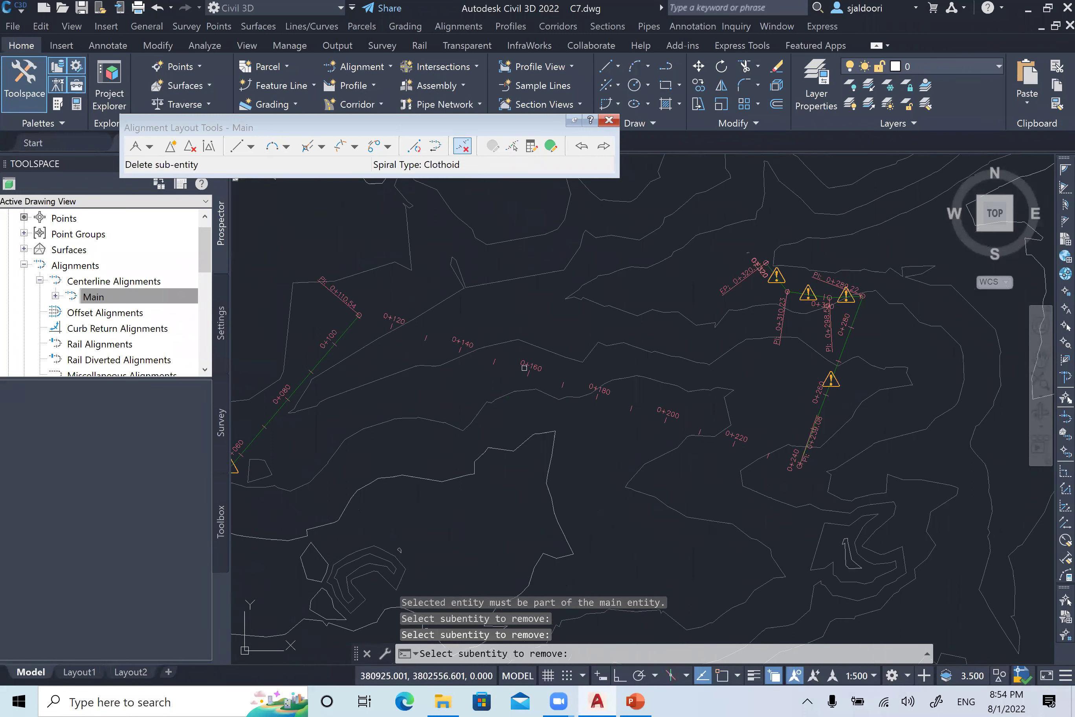
left_click(844, 345)
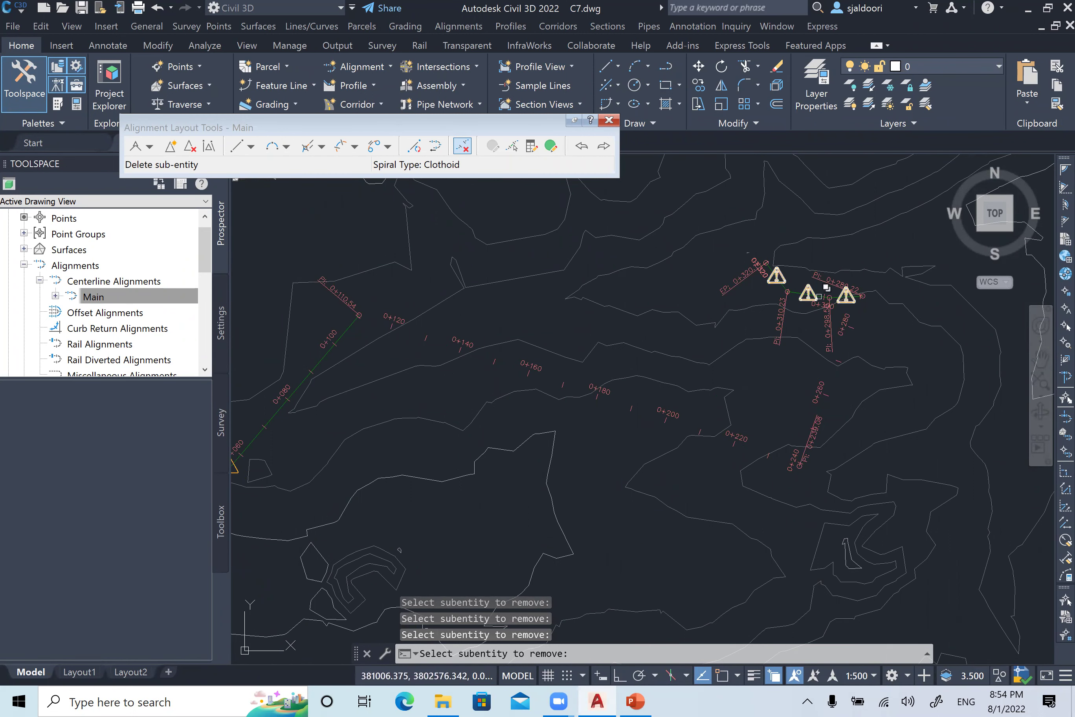
scroll(819, 304, "up", 2)
left_click(786, 284)
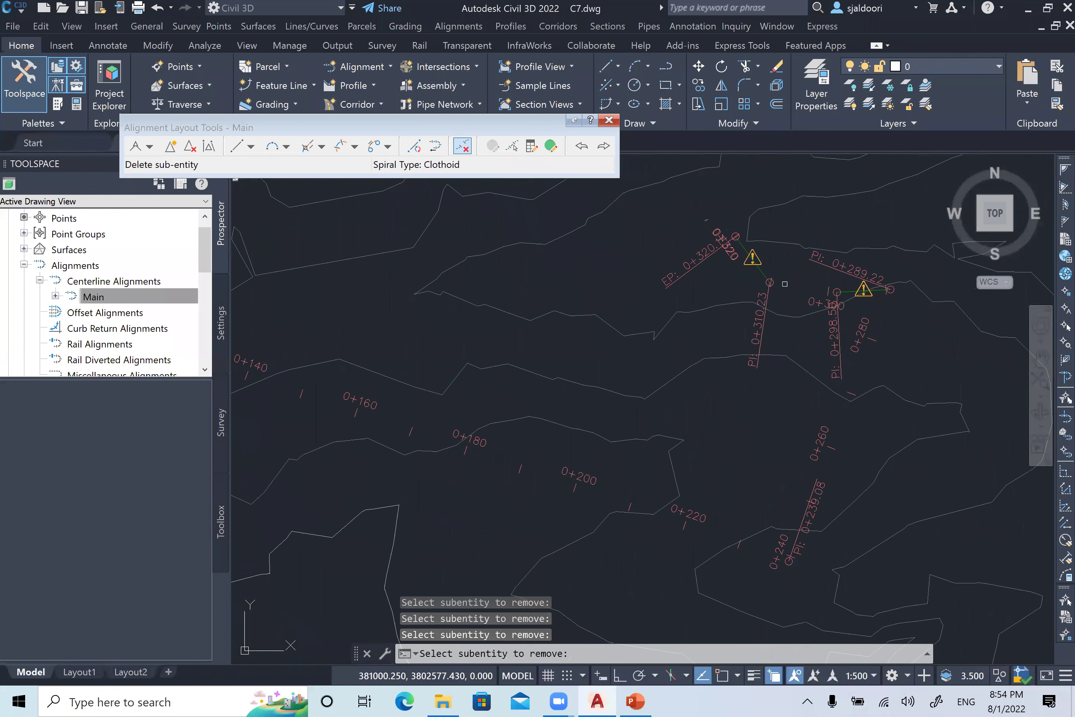
left_click(762, 270)
left_click(844, 290)
scroll(845, 290, "down", 4)
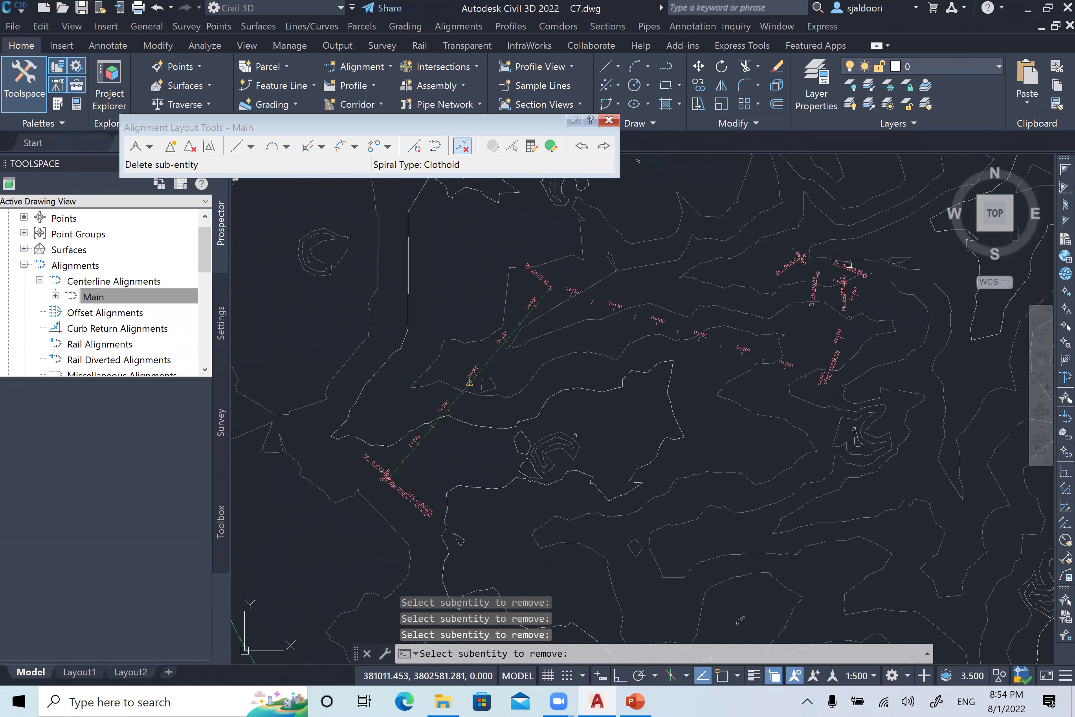
scroll(662, 293, "up", 2)
left_click(671, 275)
key("Return")
scroll(610, 302, "down", 5)
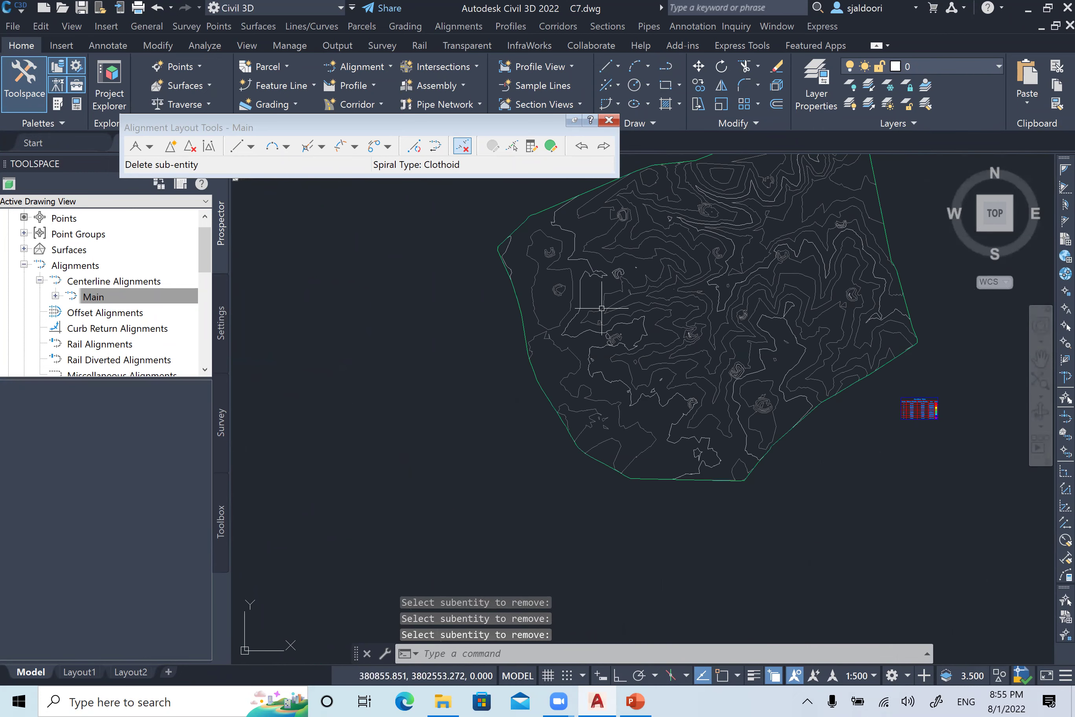
scroll(617, 376, "down", 1)
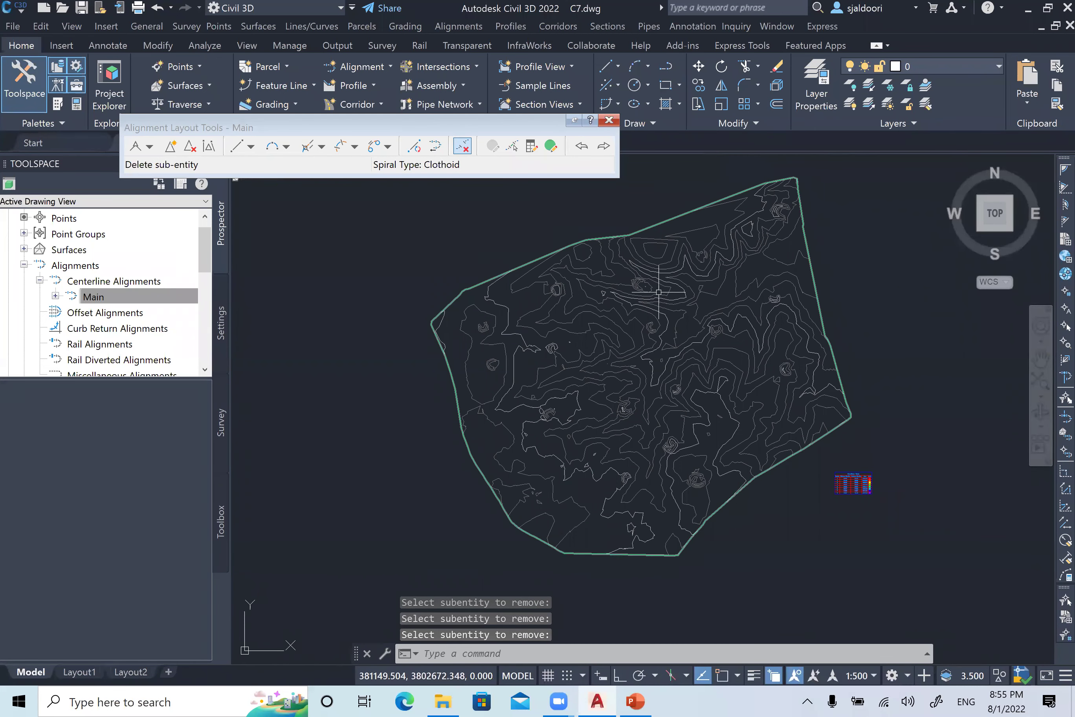
middle_click_drag(593, 316, 565, 293)
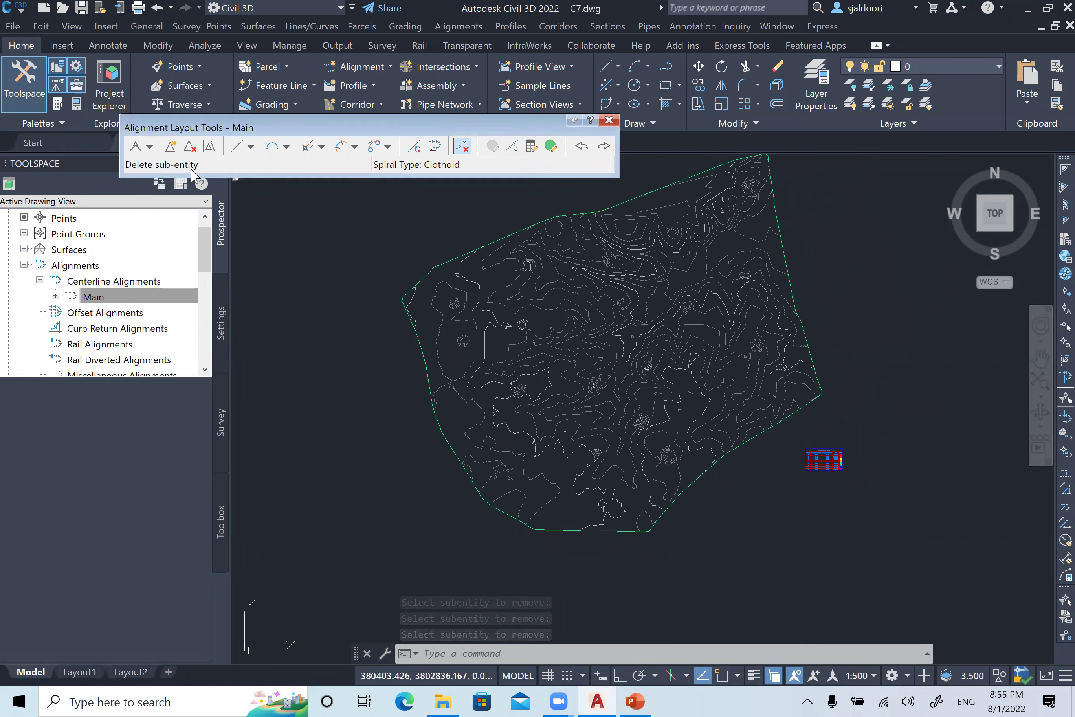
- Draw Main as connected tangents with automatic curves, running from the western contours eastward, turning north and looping back west
left_click(149, 146)
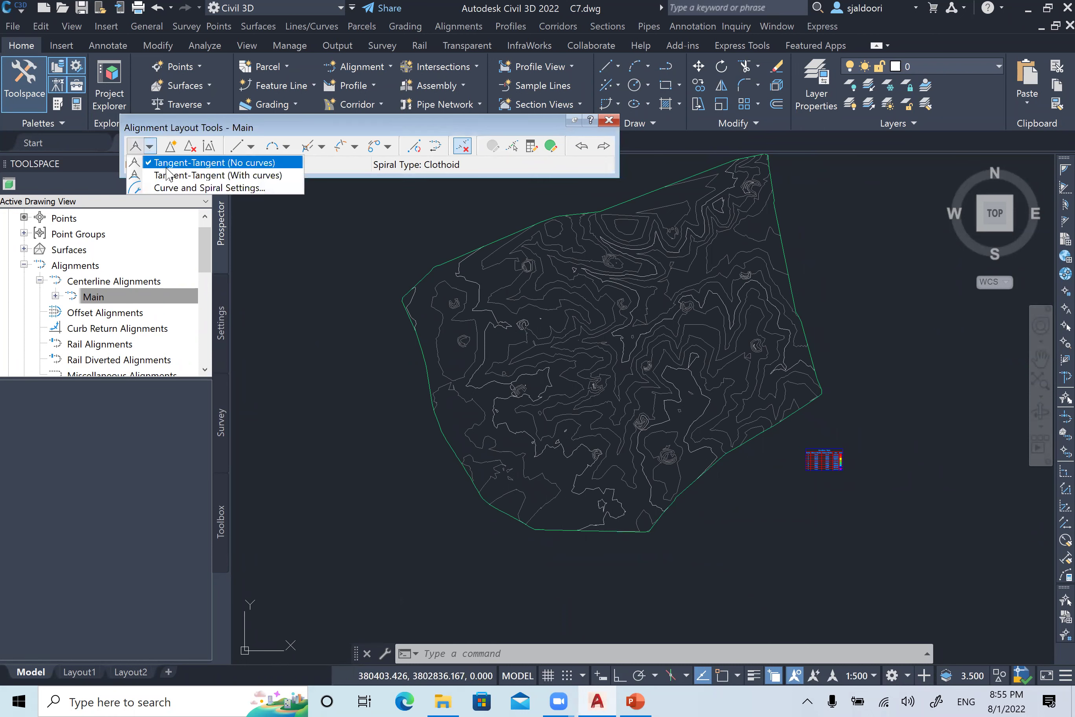
left_click(241, 176)
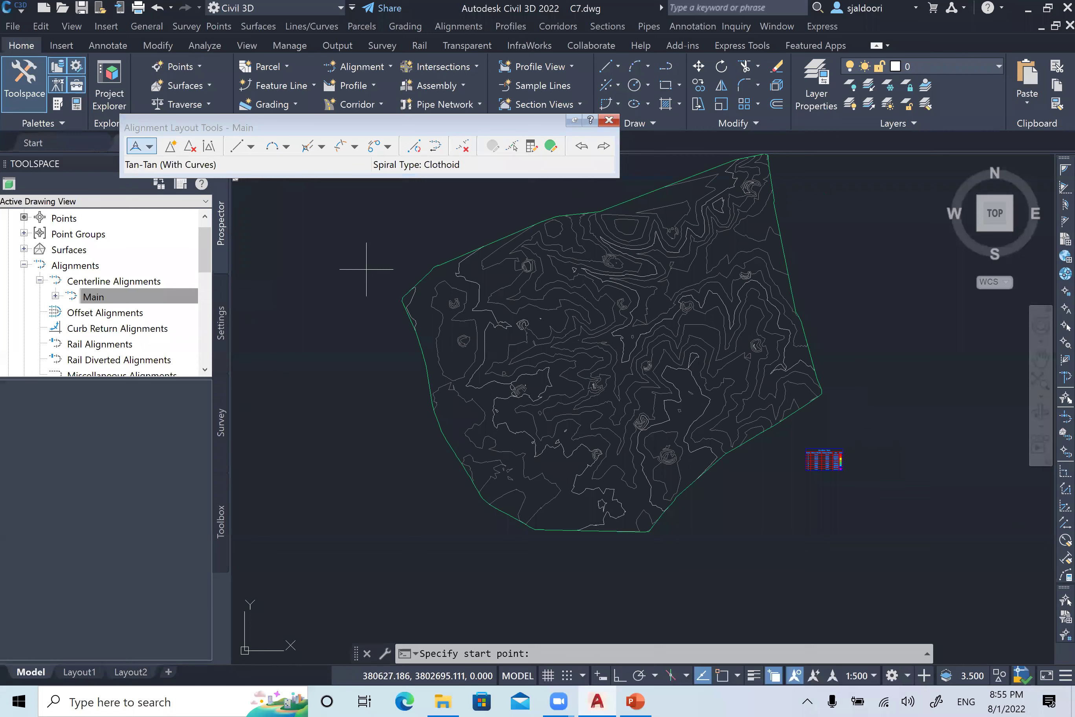
scroll(487, 379, "up", 3)
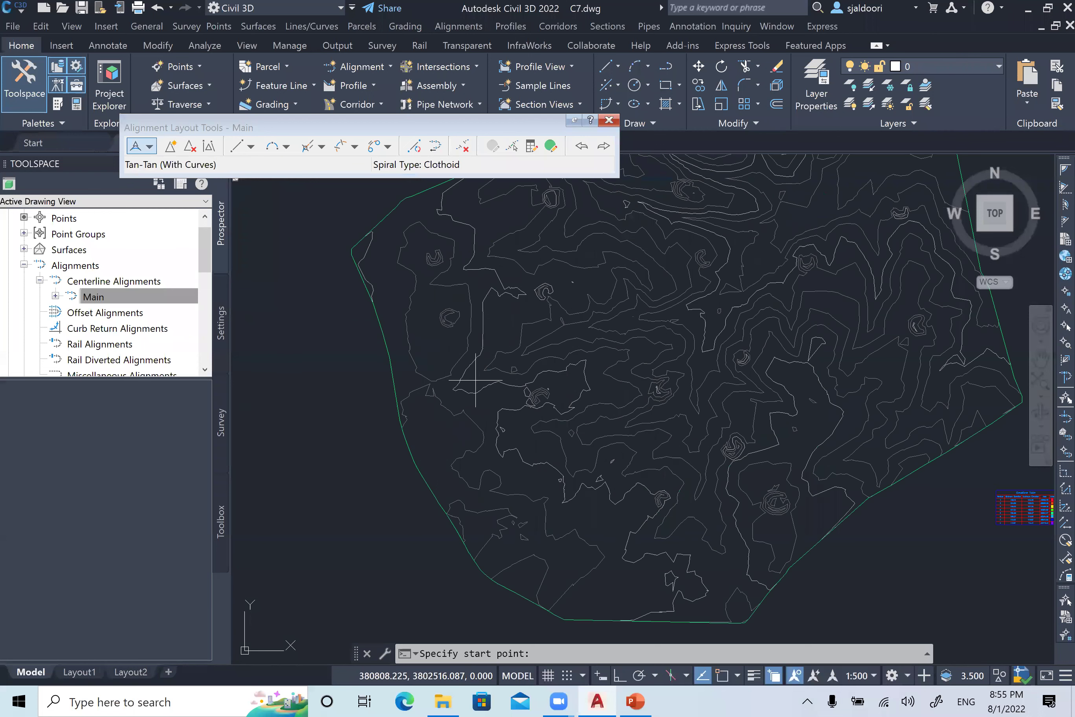
left_click(472, 380)
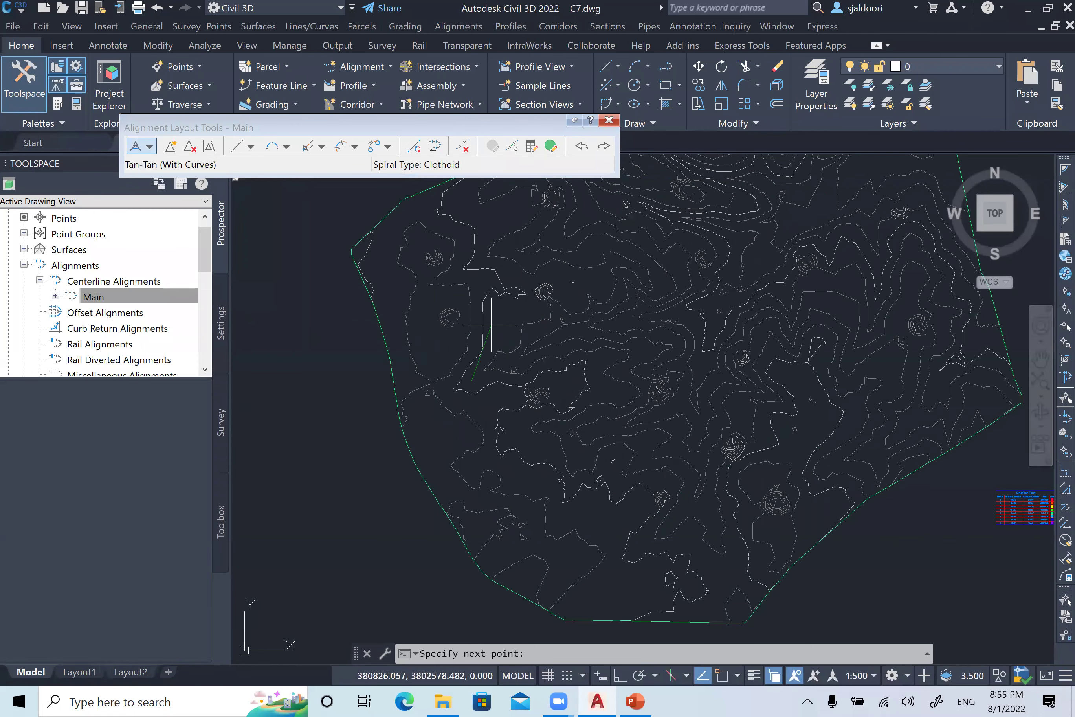
middle_click_drag(490, 307, 446, 319)
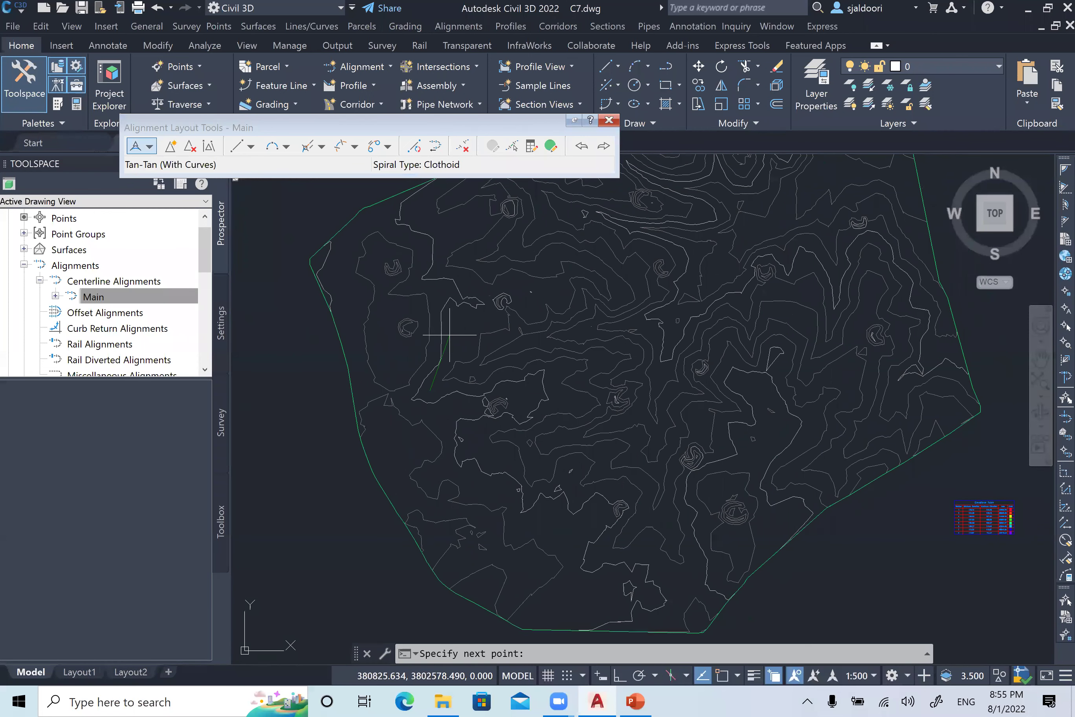
left_click(530, 304)
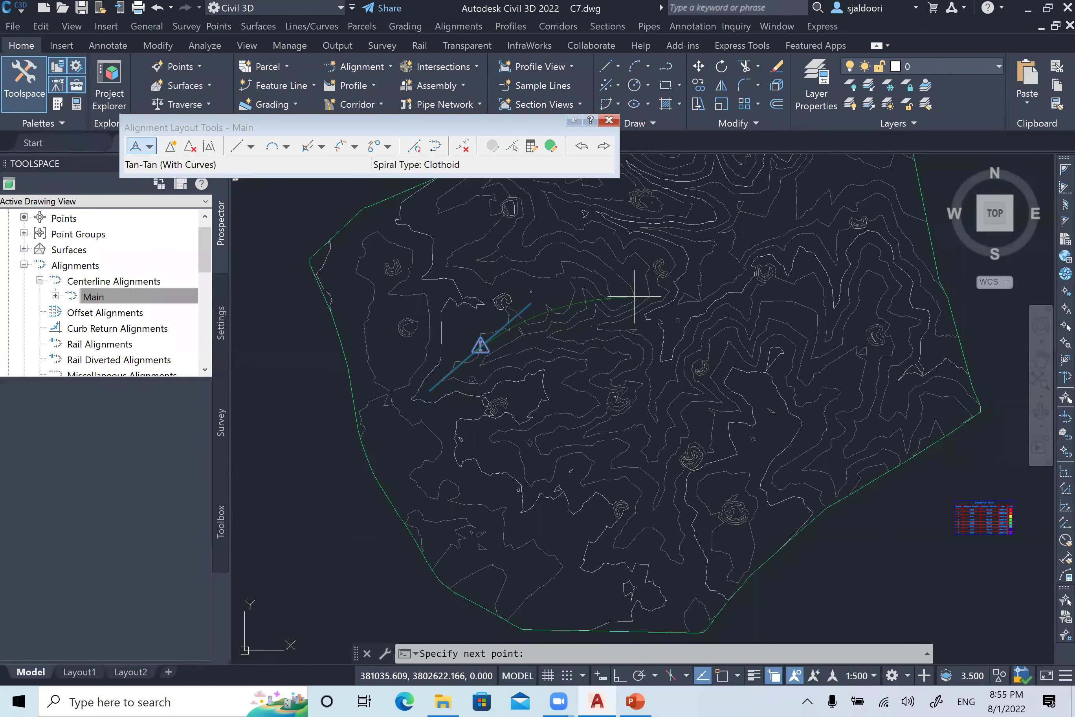
left_click(684, 309)
left_click(684, 257)
middle_click_drag(620, 209, 611, 286)
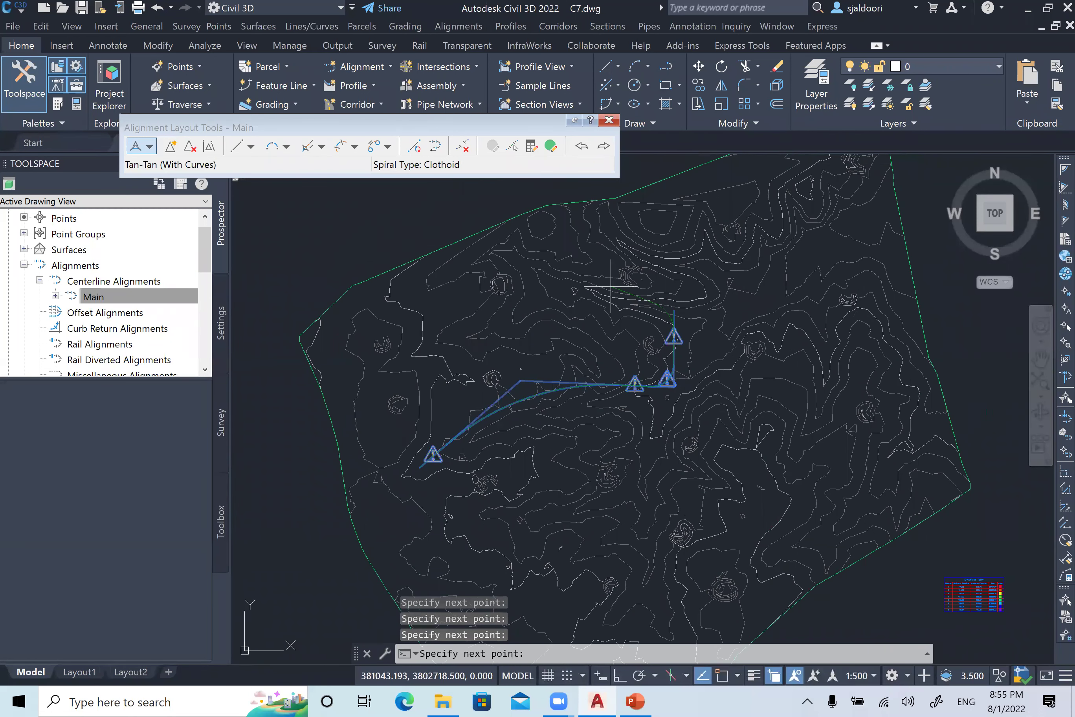
left_click(561, 289)
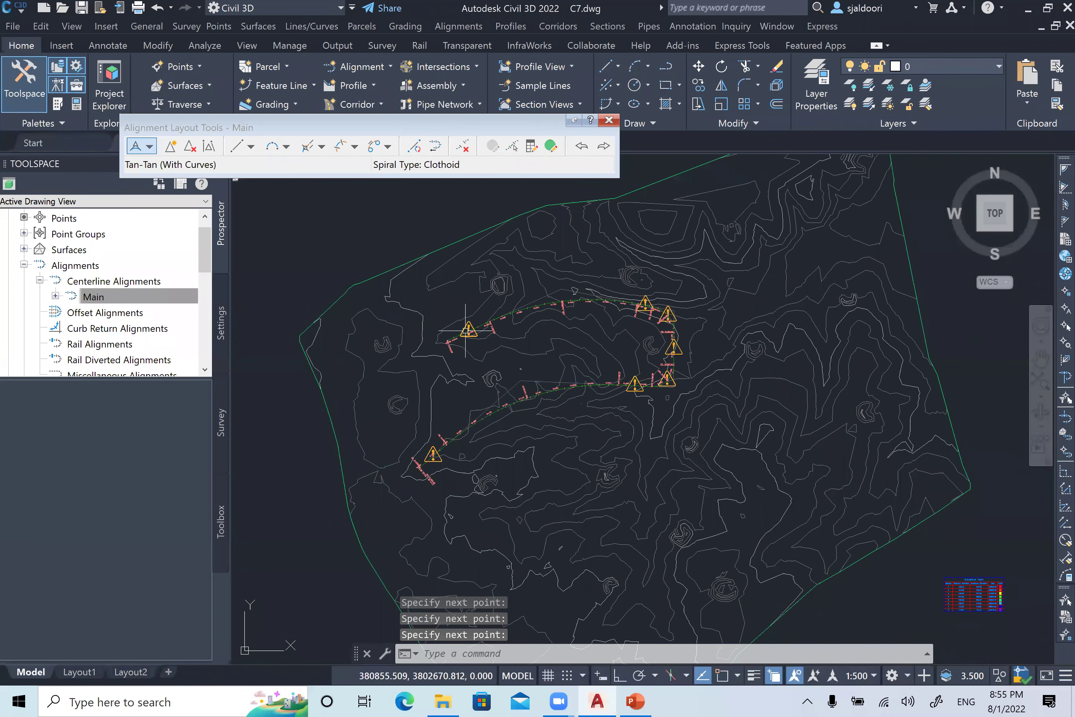
- Examine the station and design speed labels at the start and end of the Main alignment
scroll(485, 324, "up", 5)
scroll(487, 319, "down", 3)
scroll(432, 306, "down", 2)
scroll(420, 384, "up", 8)
middle_click_drag(337, 482, 365, 427)
scroll(389, 423, "up", 2)
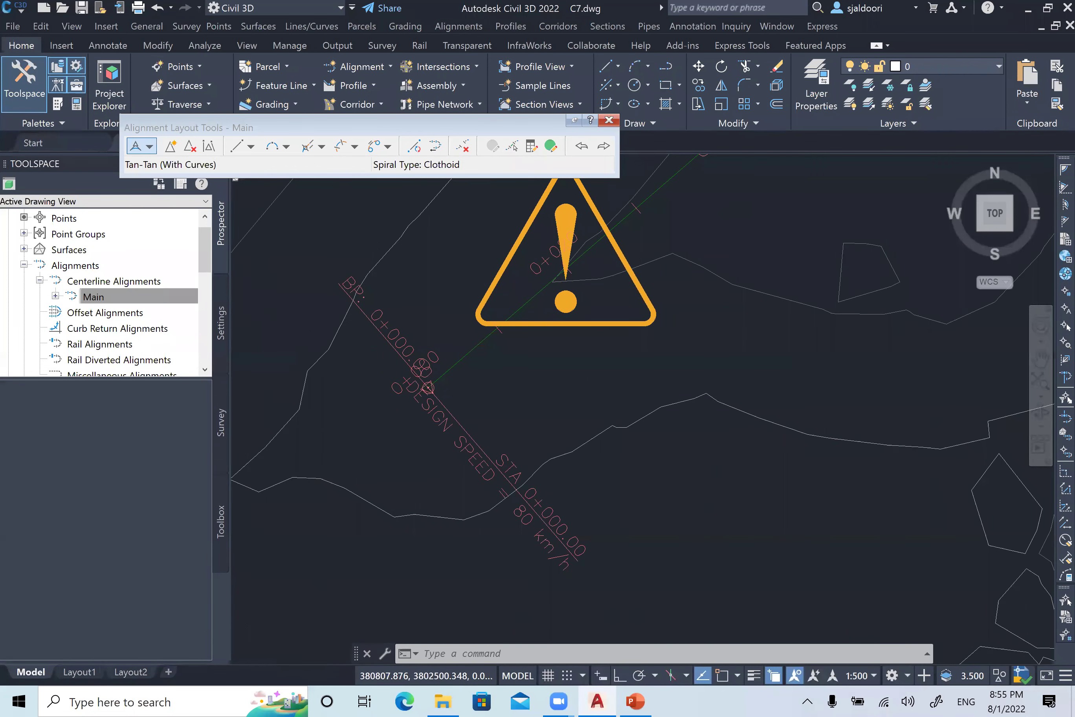
scroll(468, 515, "down", 6)
scroll(493, 398, "up", 6)
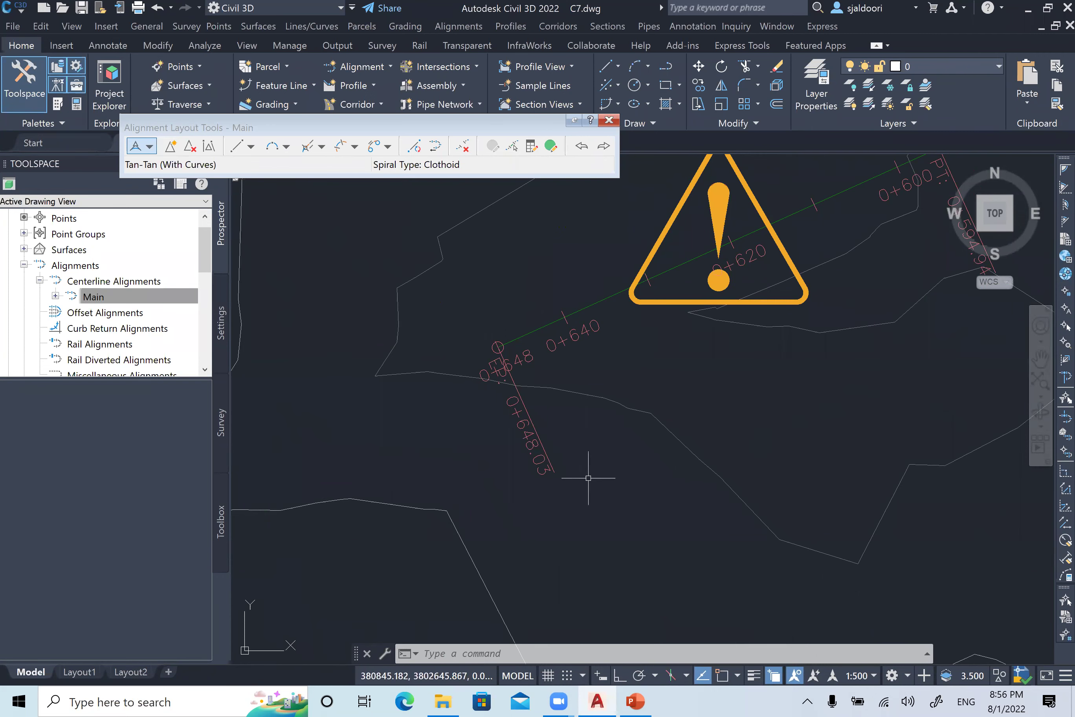
scroll(452, 424, "down", 4)
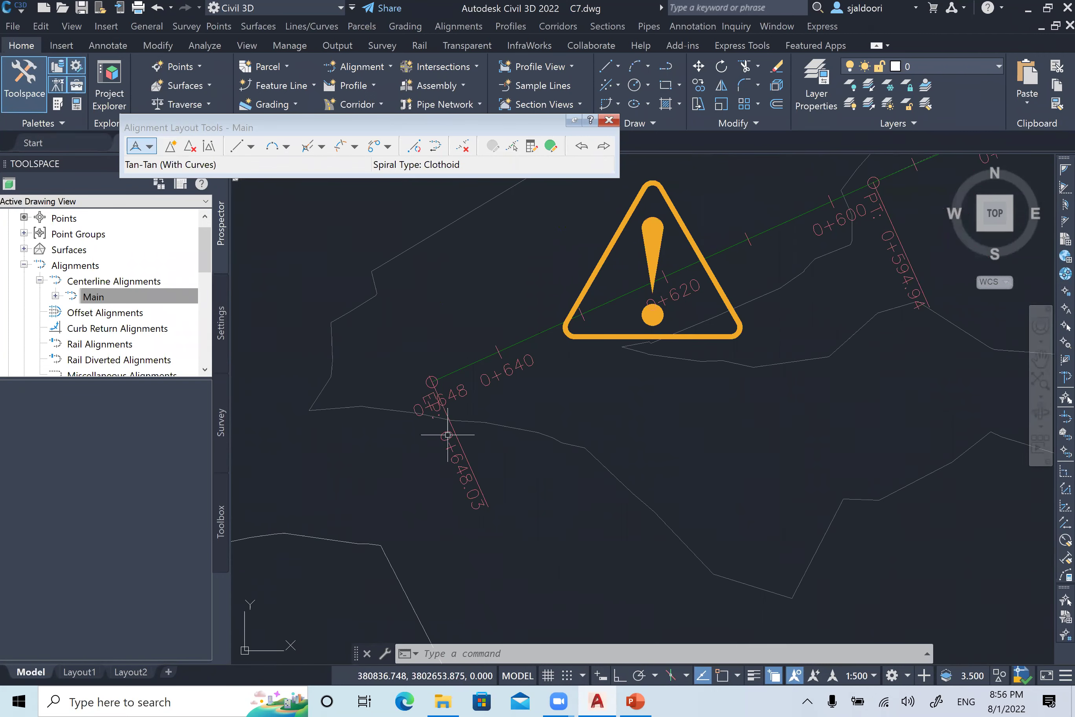
scroll(452, 424, "down", 5)
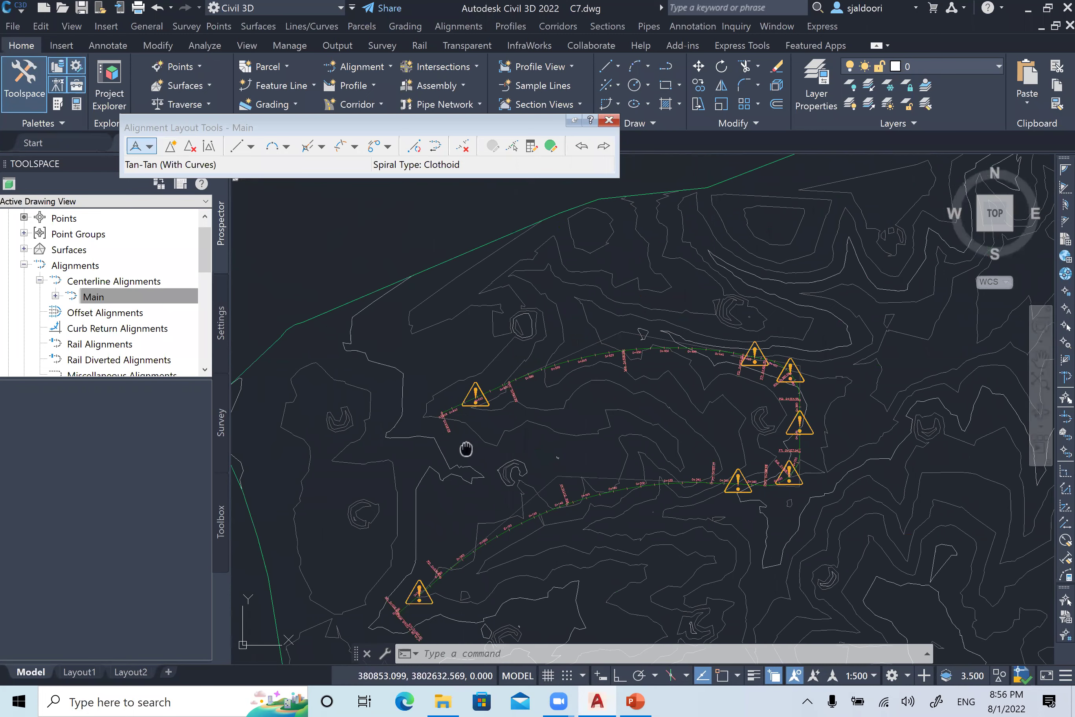
middle_click_drag(463, 448, 467, 405)
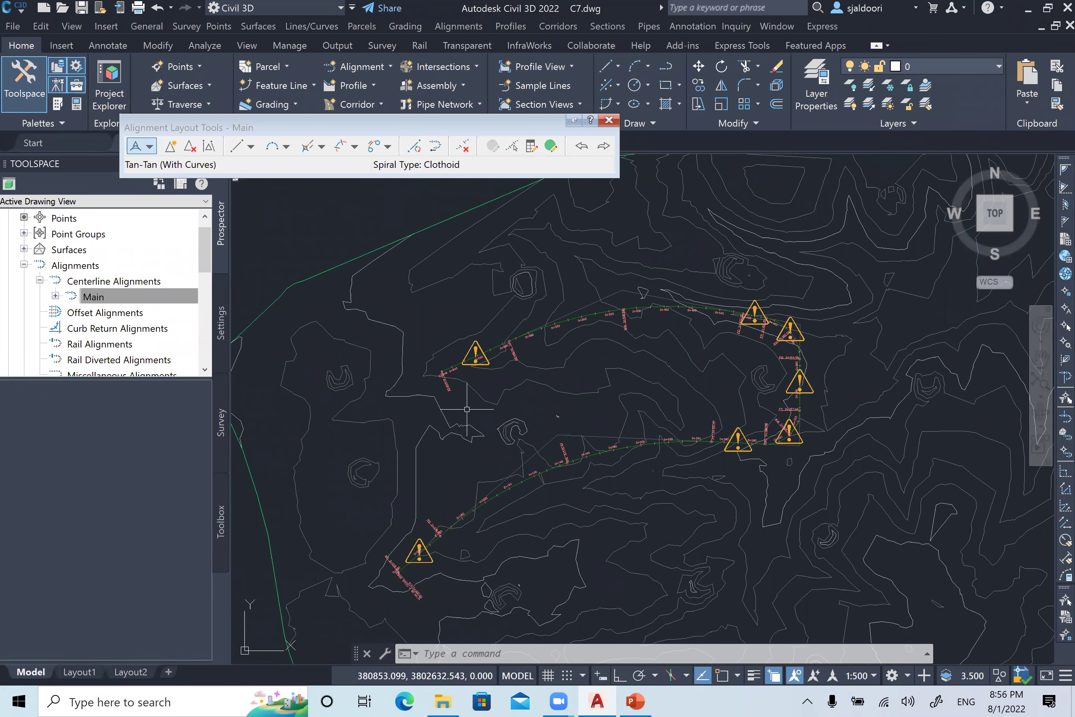
- Inspect the design-check warnings on Main's southeastern curve and the tangent leading into it
left_click(462, 146)
scroll(553, 321, "up", 2)
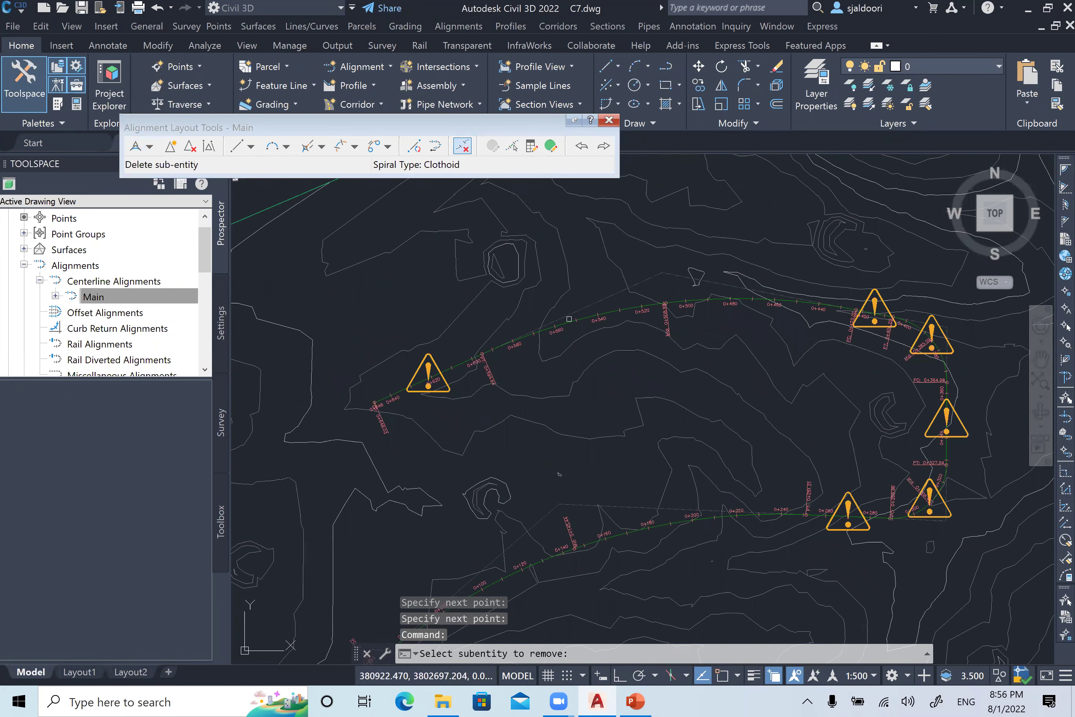
middle_click_drag(739, 371, 635, 348)
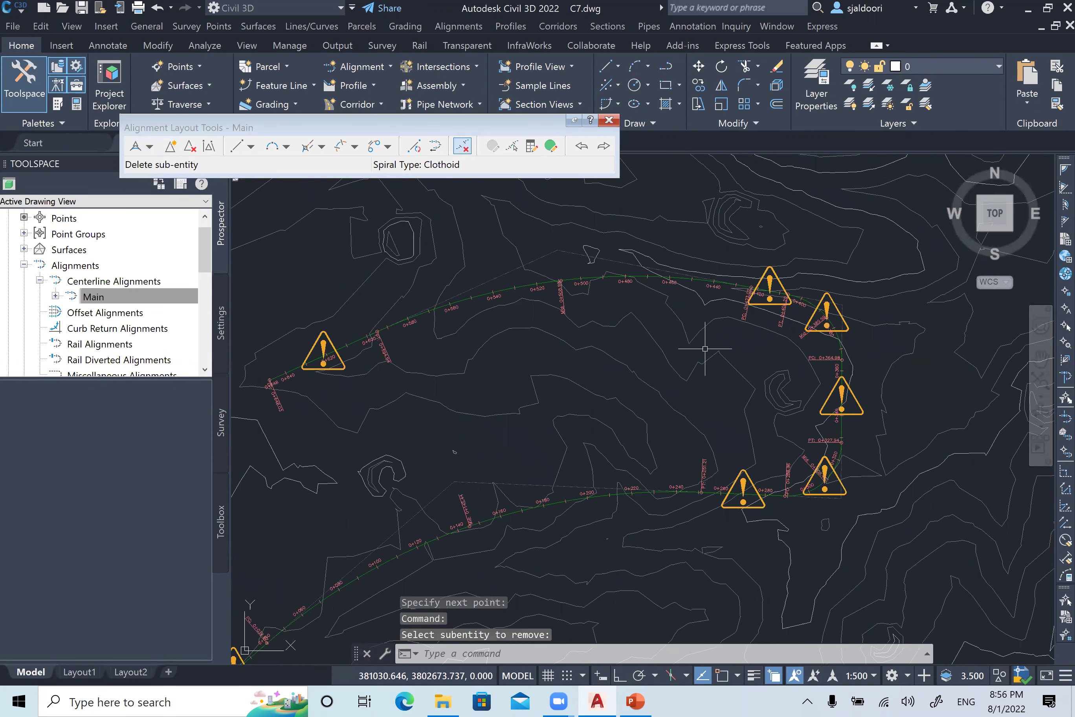
middle_click_drag(815, 376, 804, 342)
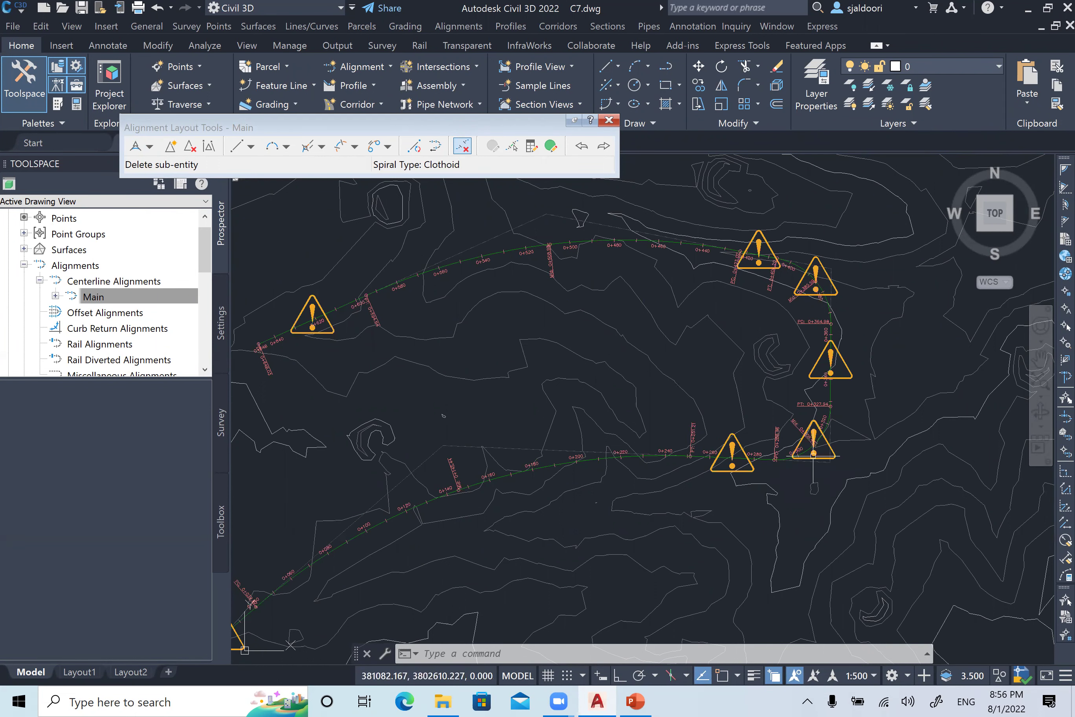
scroll(813, 454, "up", 5)
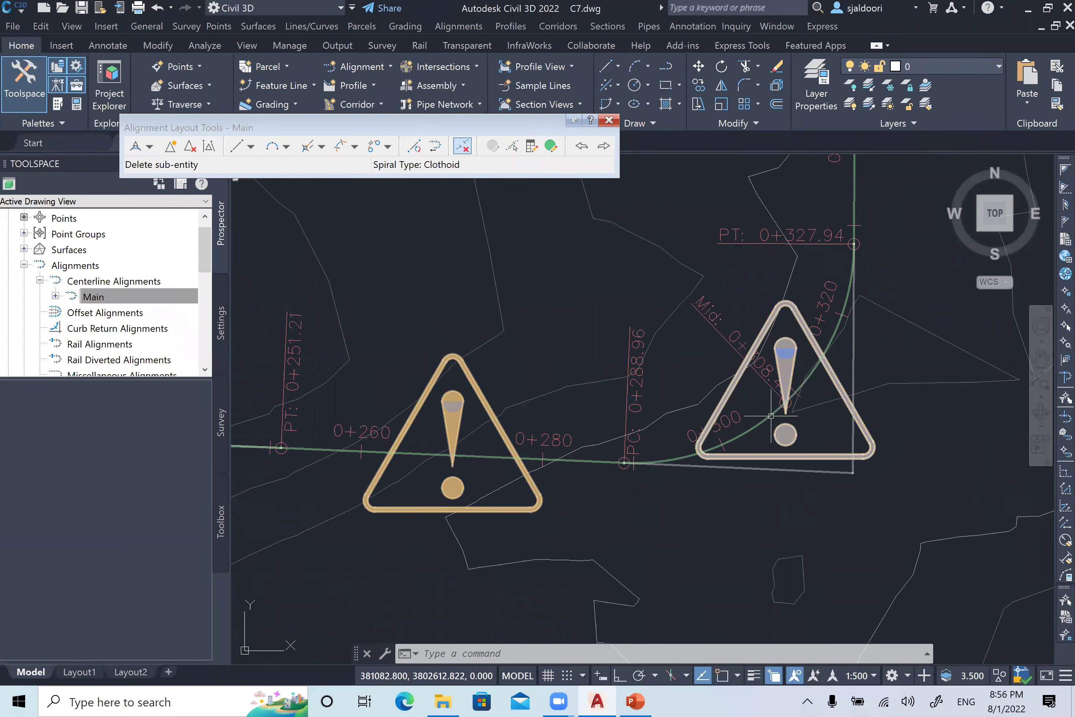
mouse_move(780, 431)
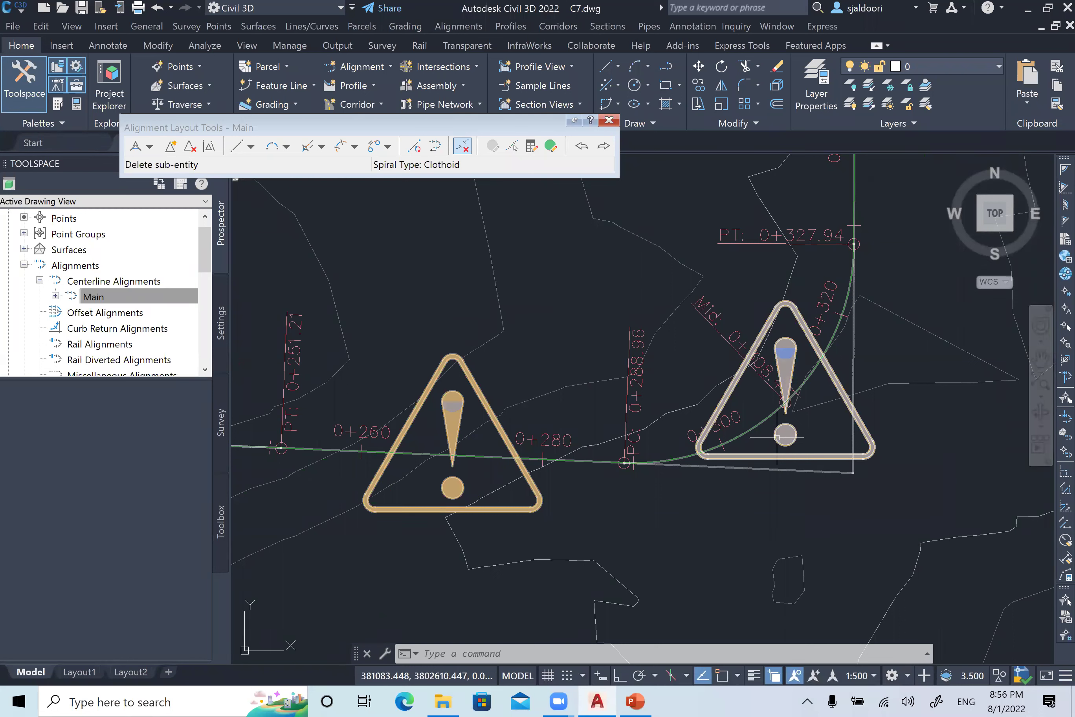
- Review the default radius in the Curve and Spiral Settings and close them without changes
left_click(150, 147)
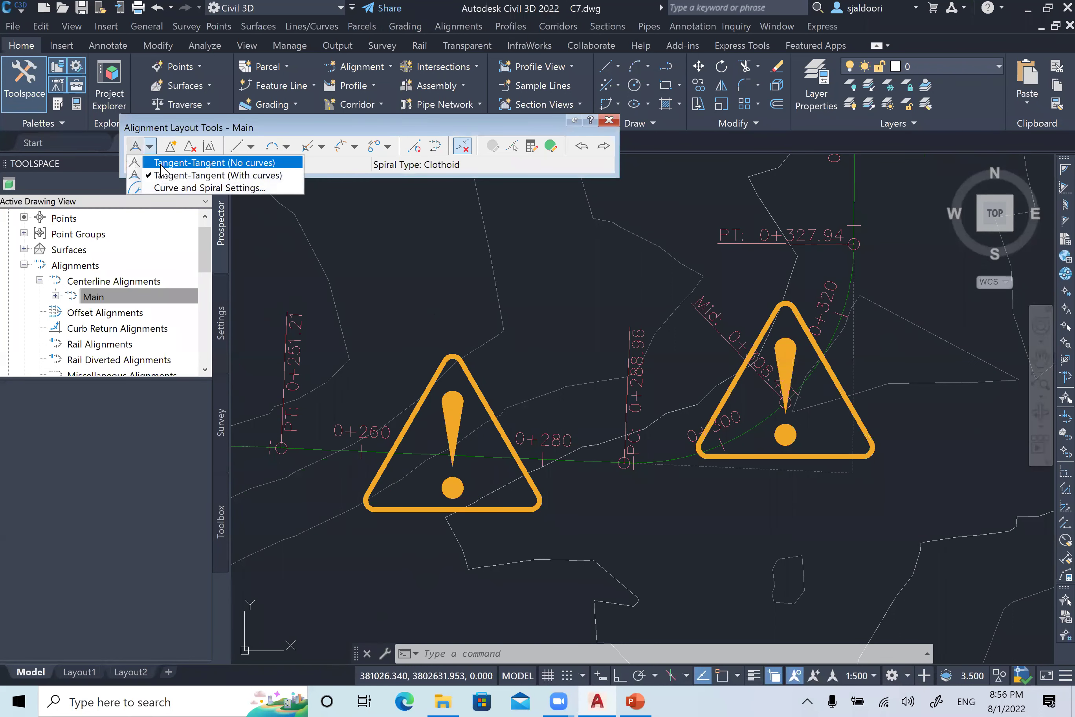
left_click(209, 188)
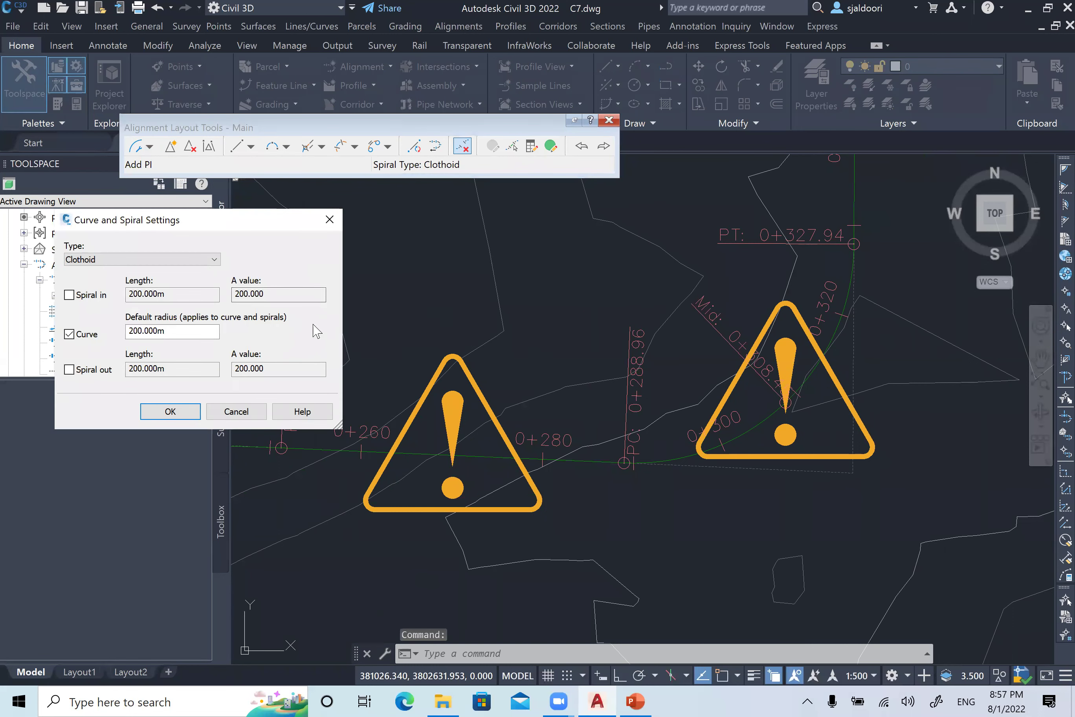
left_click(329, 225)
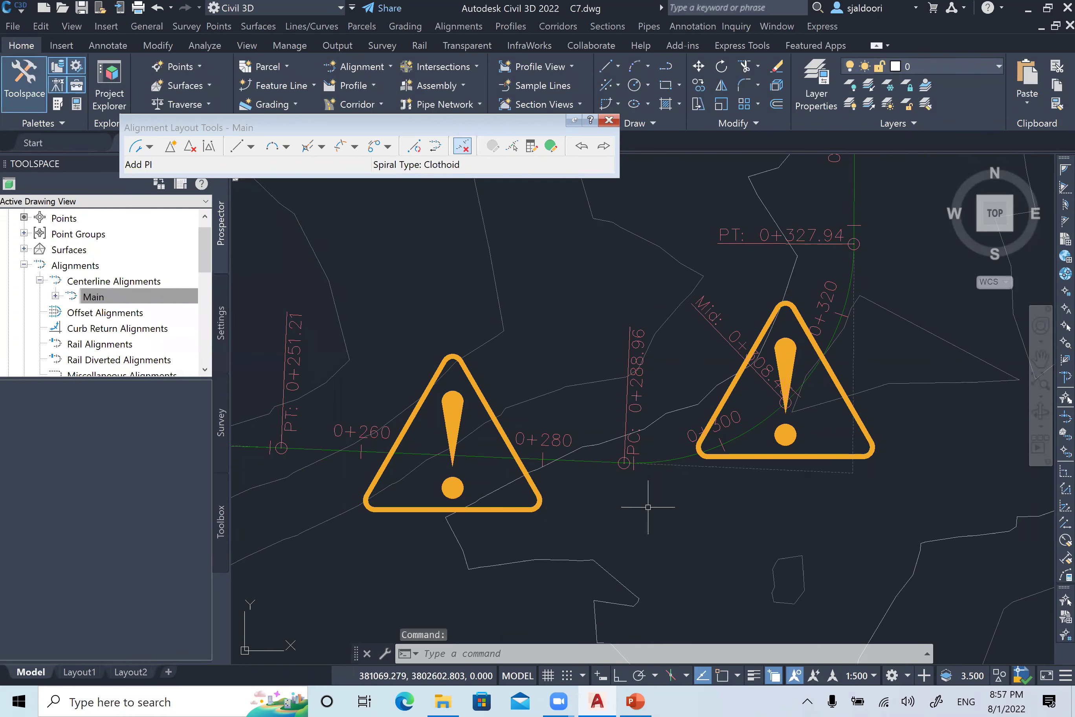
- Select the Main alignment to examine its tangents and curve around the southeastern corner, and deselect it
left_click(593, 461)
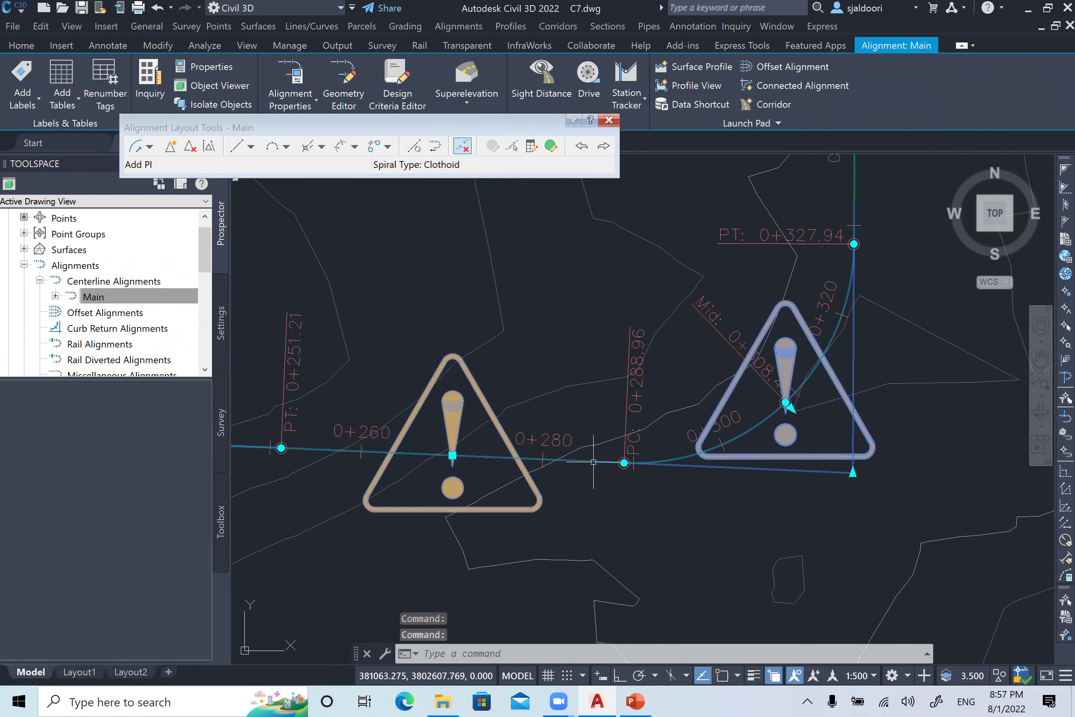
middle_click_drag(560, 332, 576, 360)
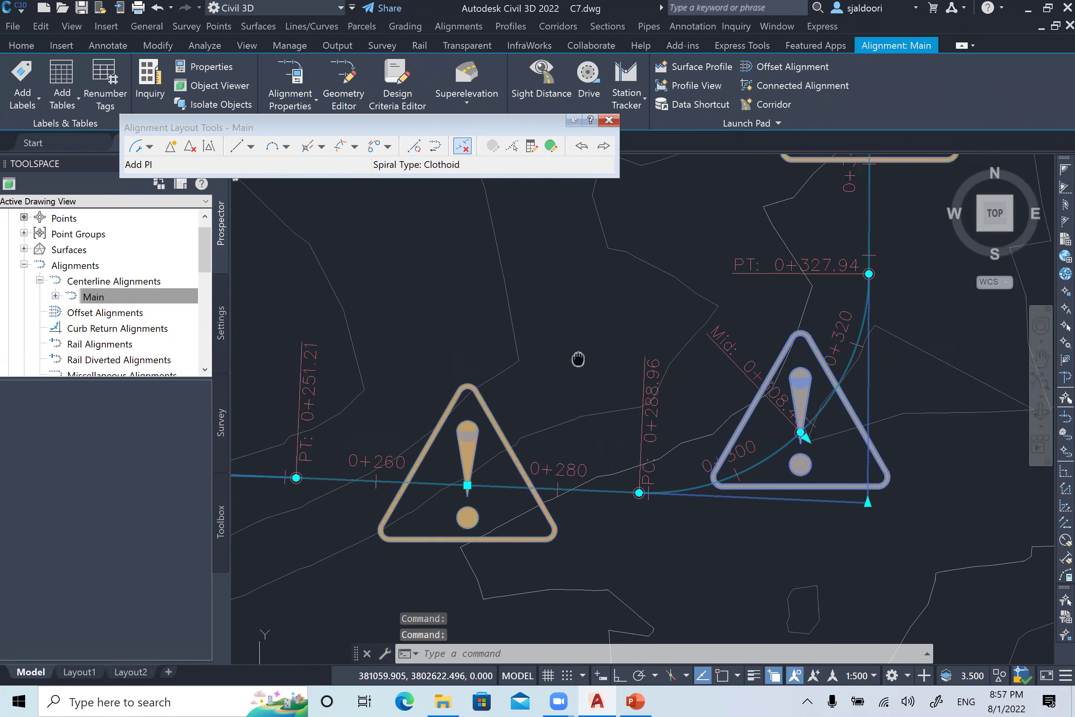
scroll(634, 395, "down", 2)
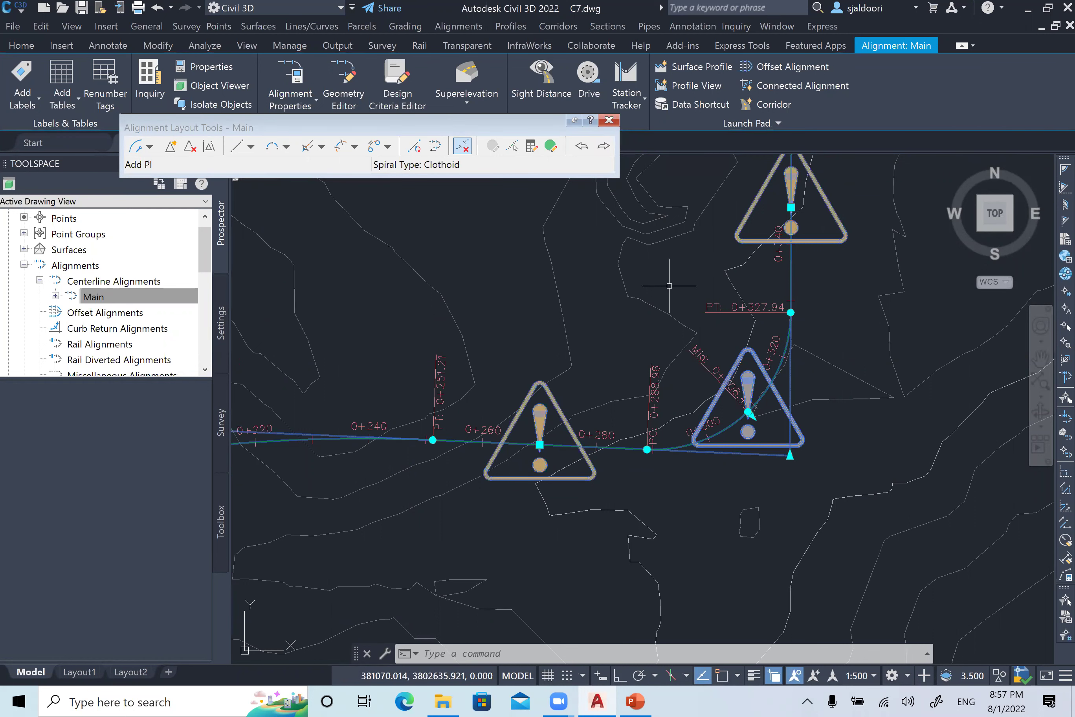
mouse_move(686, 277)
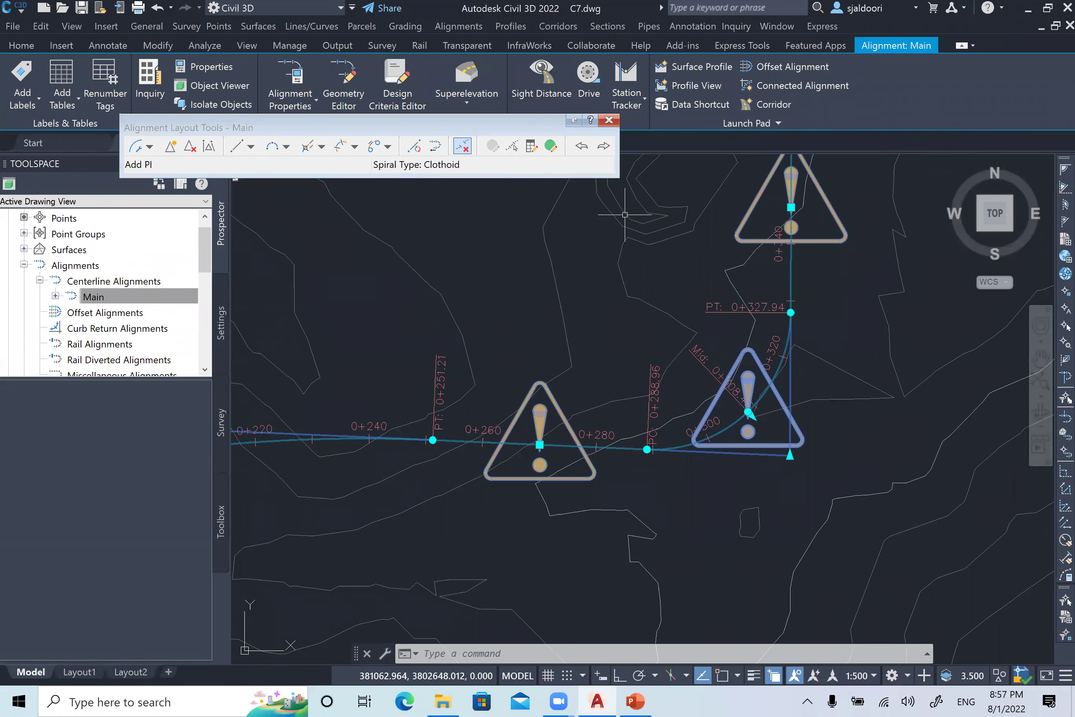
key("Escape")
mouse_move(622, 319)
middle_mouse_down()
mouse_move(619, 292)
mouse_move(627, 331)
mouse_move(616, 363)
middle_mouse_up()
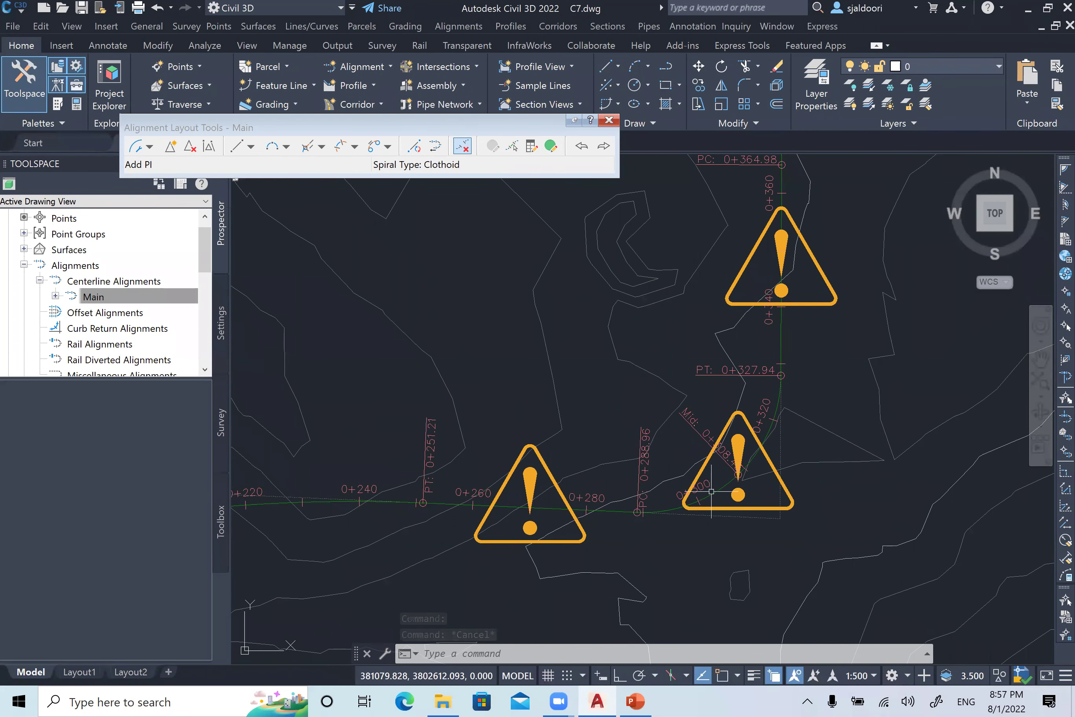
- Open the design criteria editor for Main and expand the AASHTO 2011 Crowned Roadway superelevation attainment method under Alignments
left_click(780, 344)
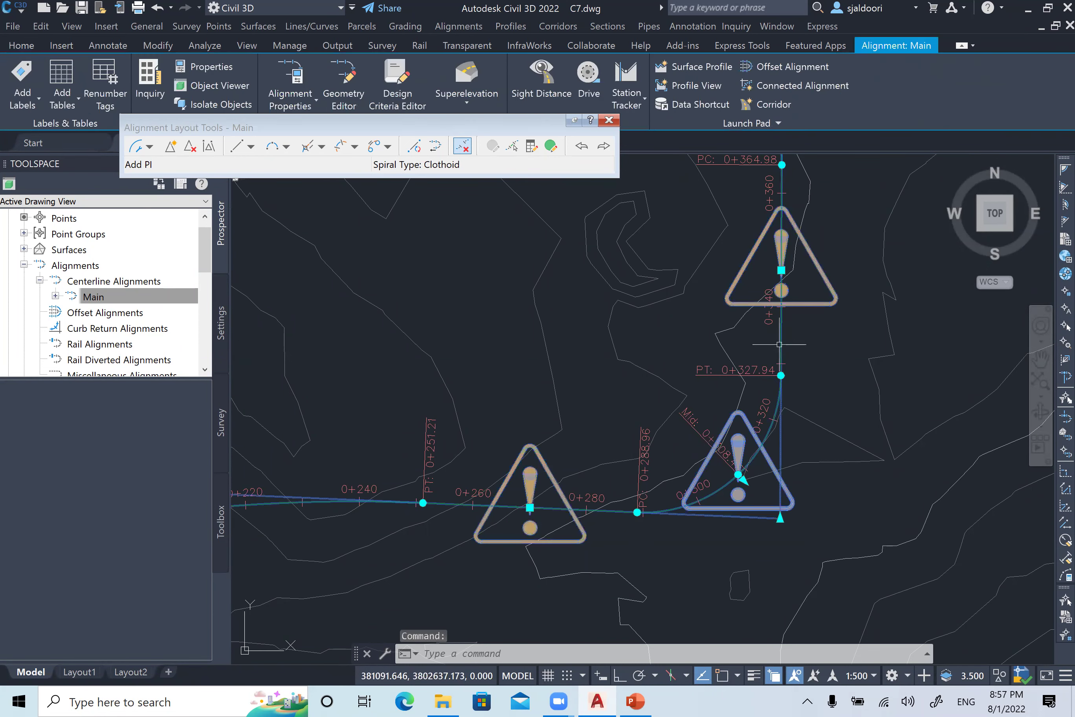
left_click(398, 92)
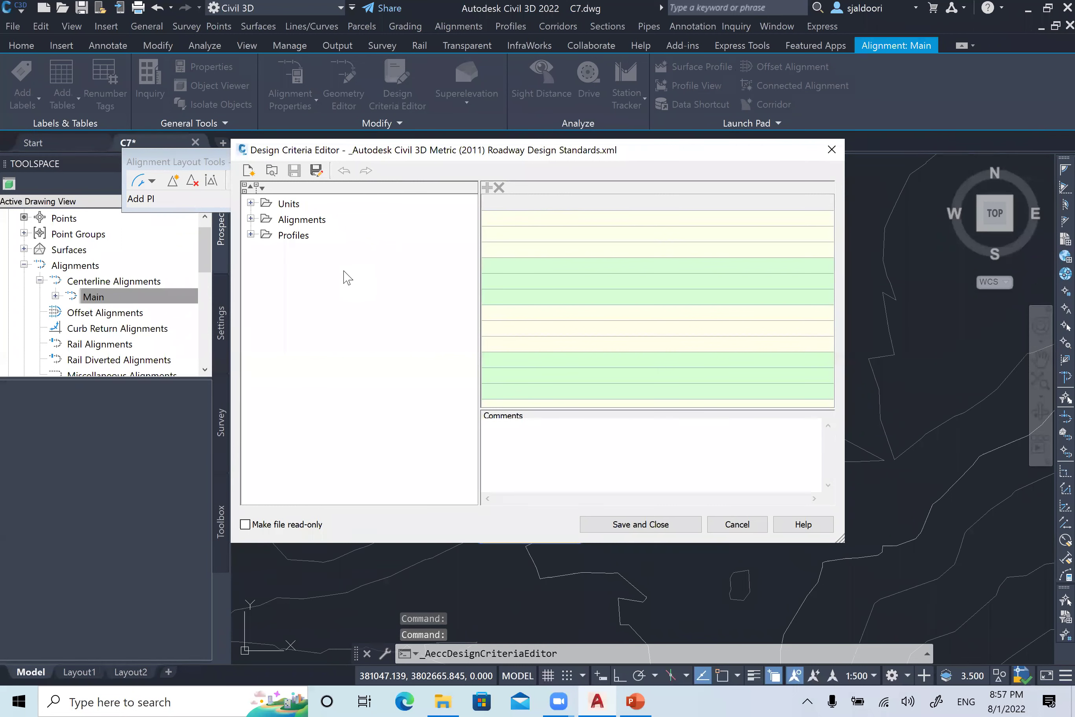
left_click(302, 220)
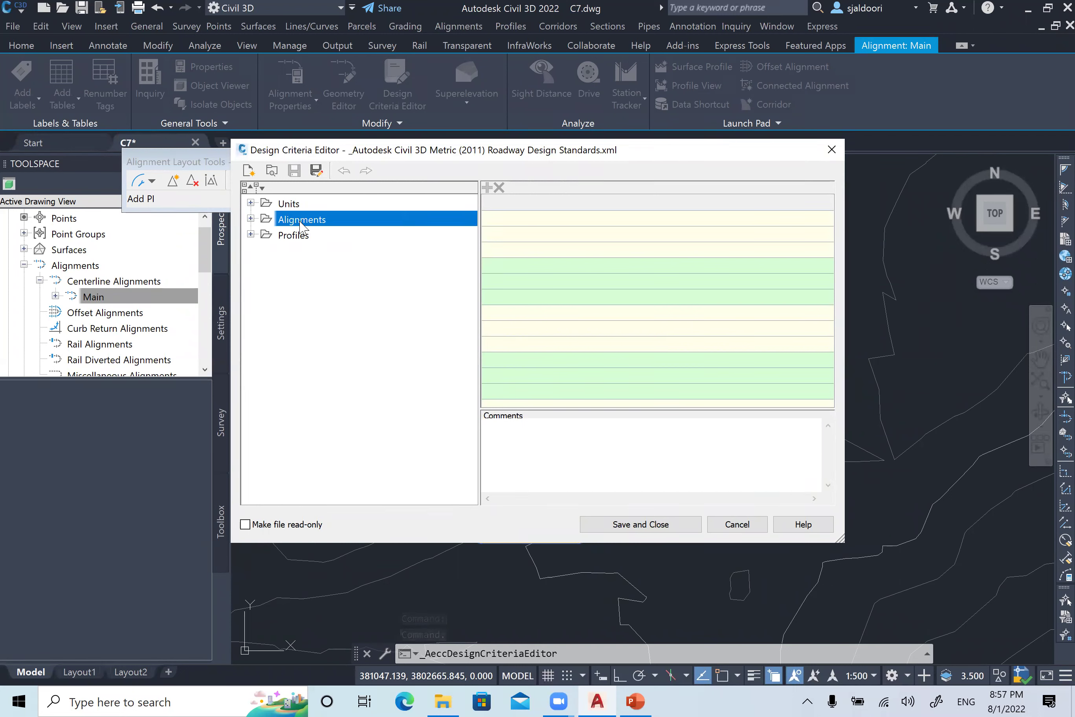
left_click(252, 218)
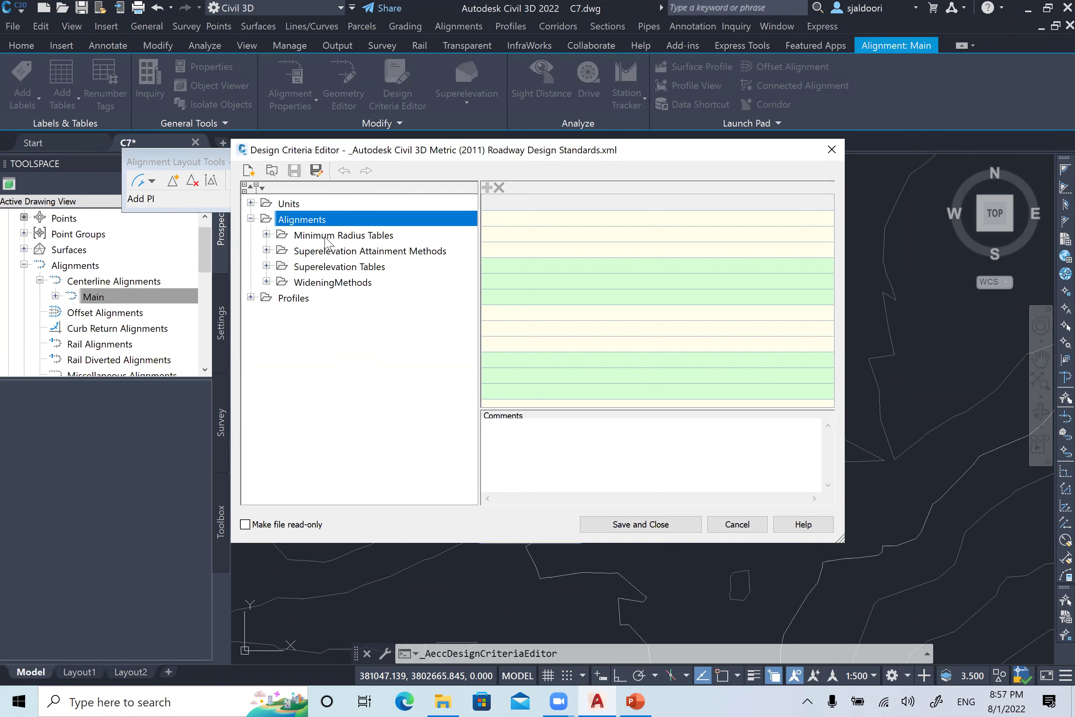
left_click(326, 252)
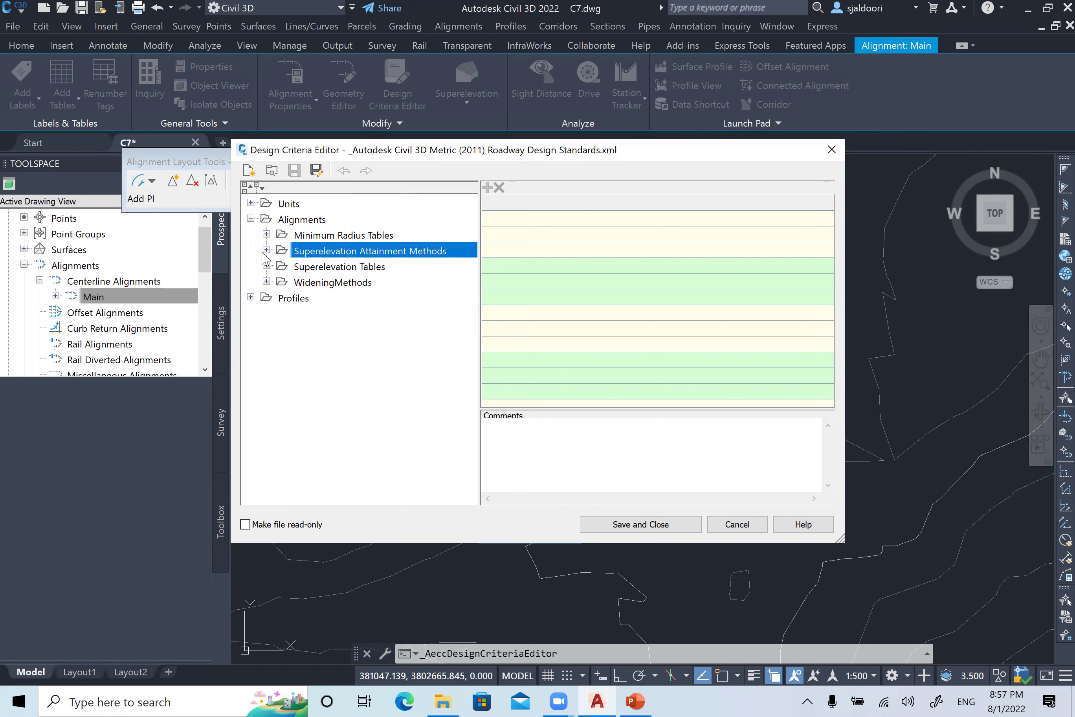
left_click(266, 250)
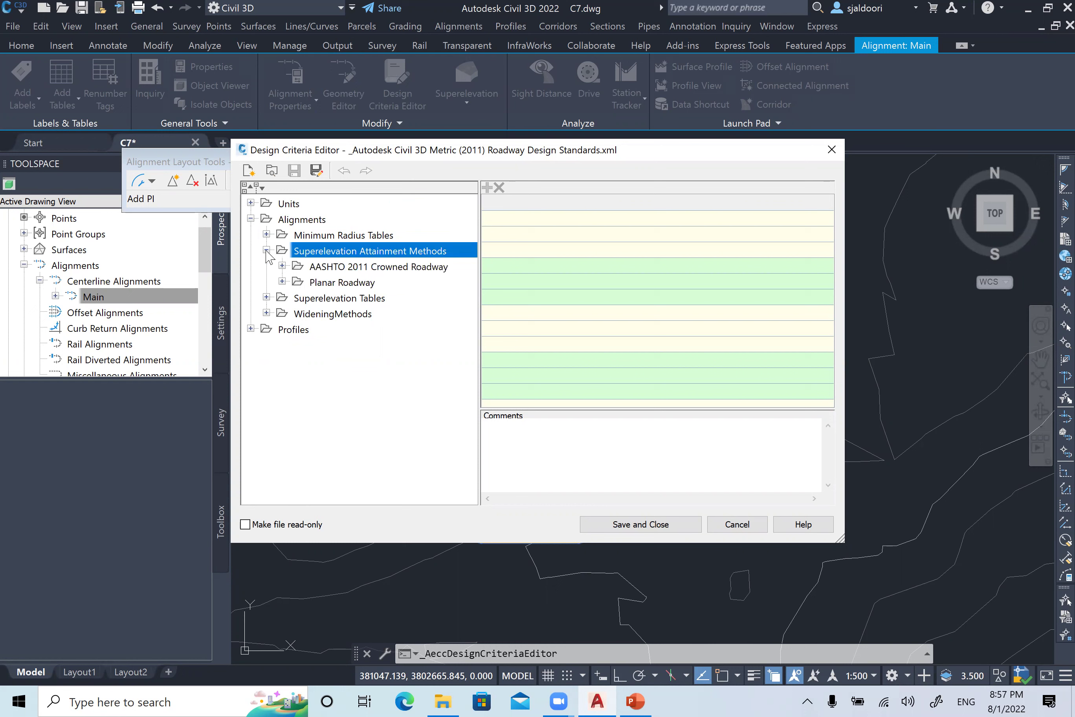
left_click(282, 267)
left_click(354, 282)
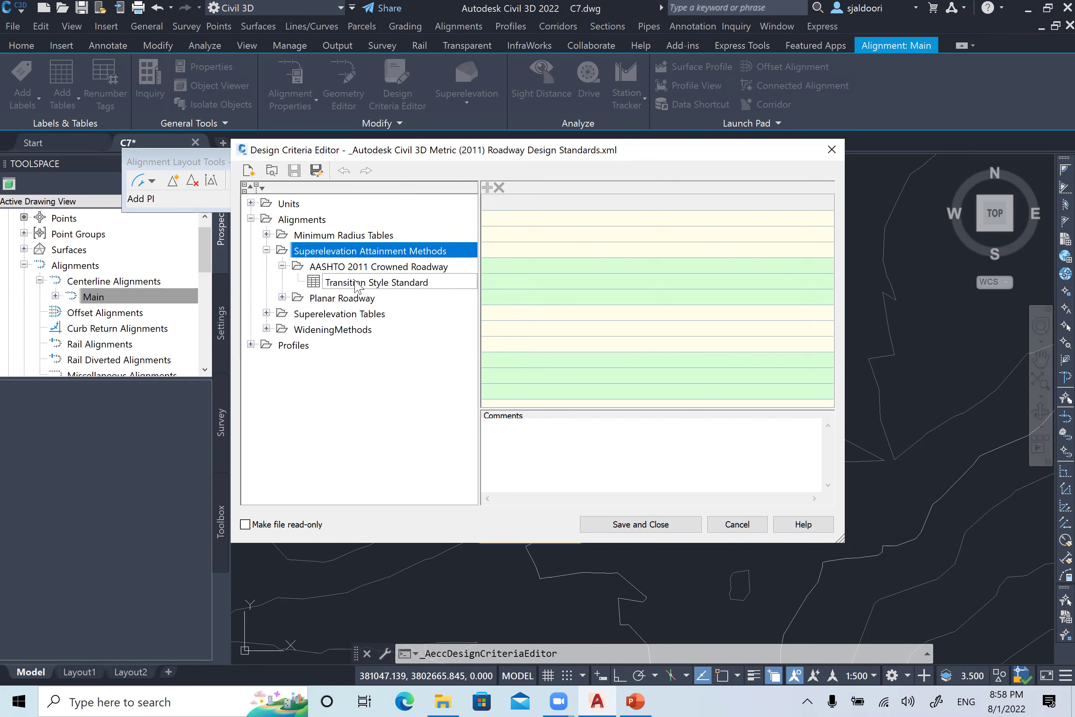
- Show the AASHTO 2011 Metric eMax 4% minimum radius table and select the row for speed 80
left_click(342, 235)
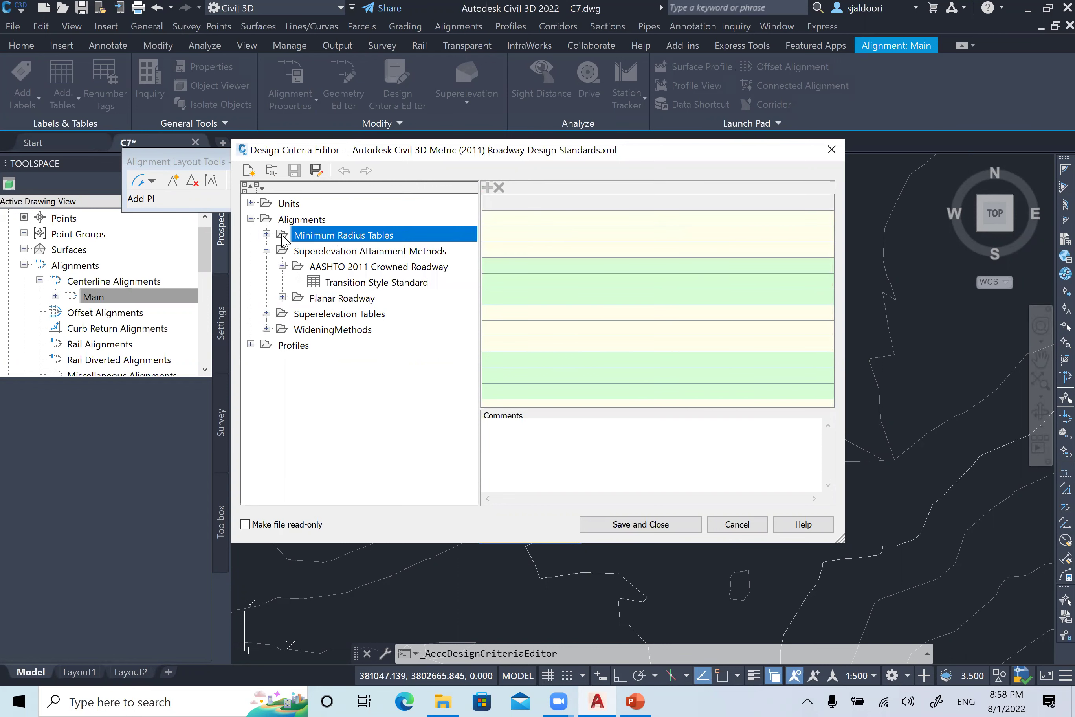
left_click(266, 234)
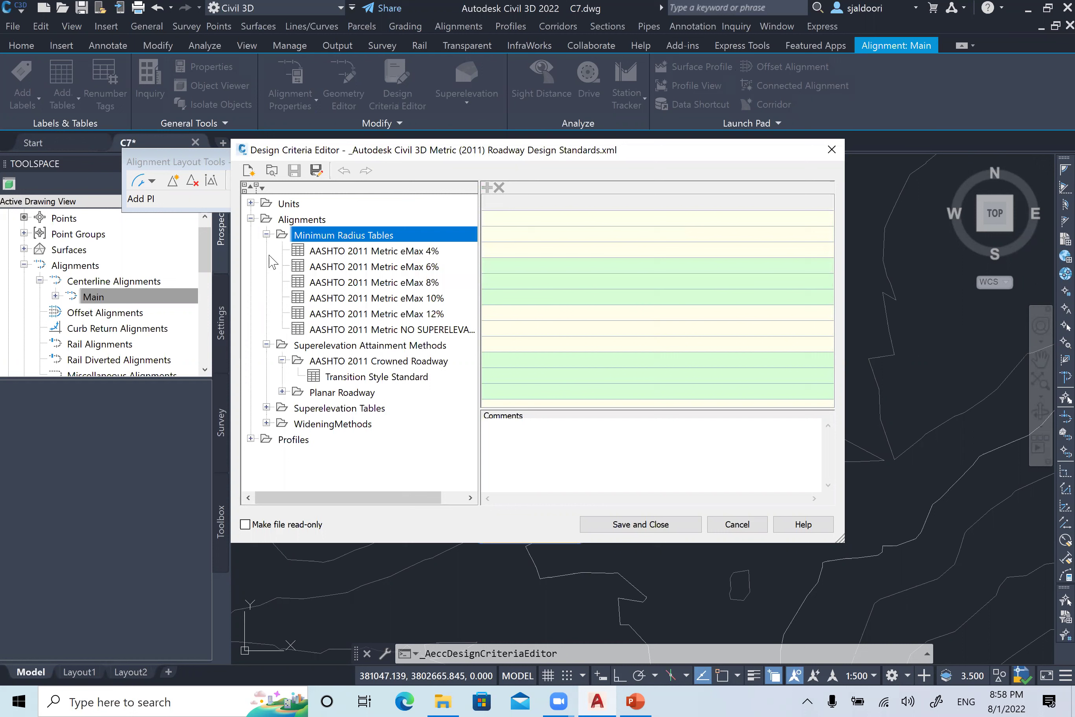
left_click(267, 345)
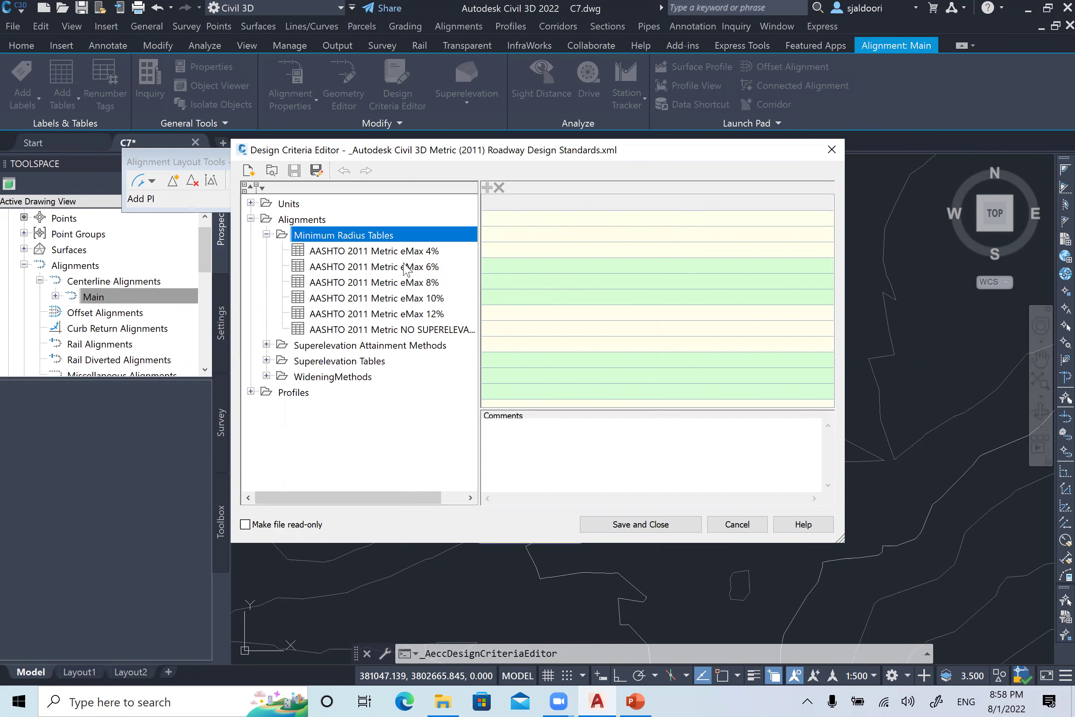
left_click(365, 251)
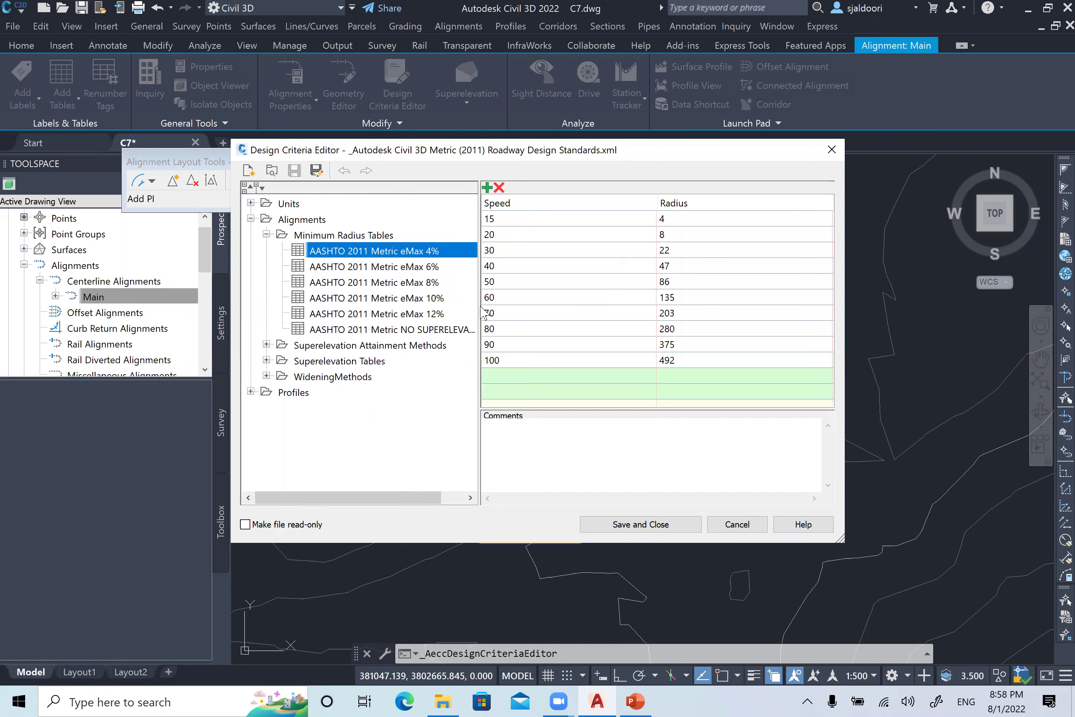
left_click(499, 329)
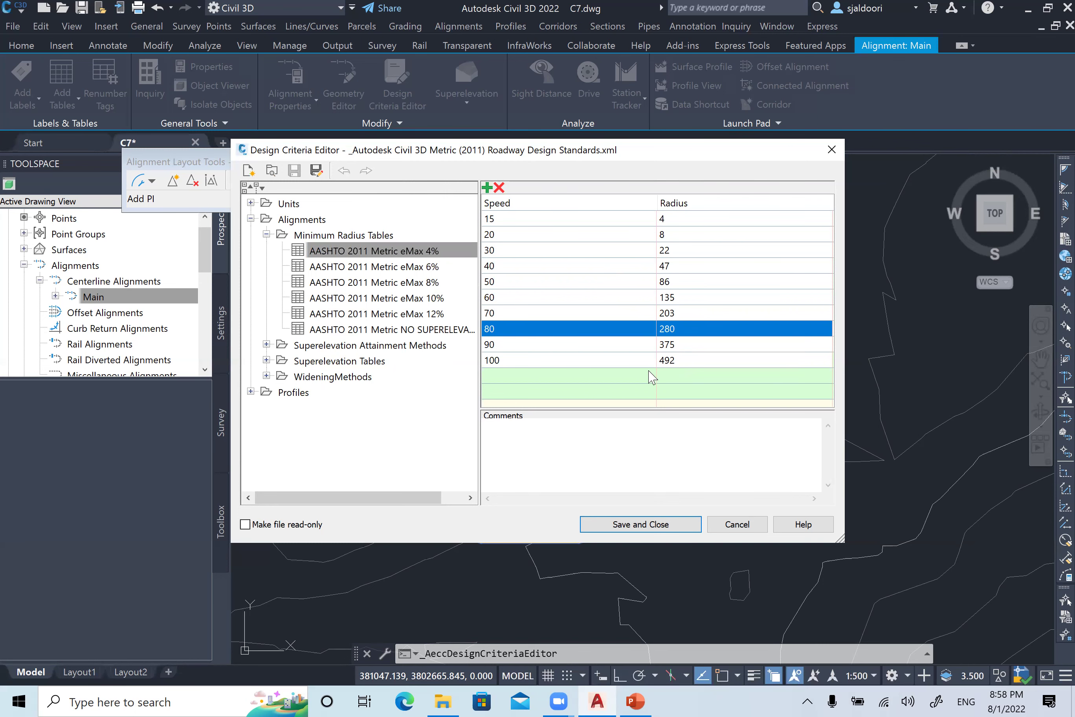
- Switch to the PowerPoint presentation and open the slide commands for slide 1
left_click(635, 700)
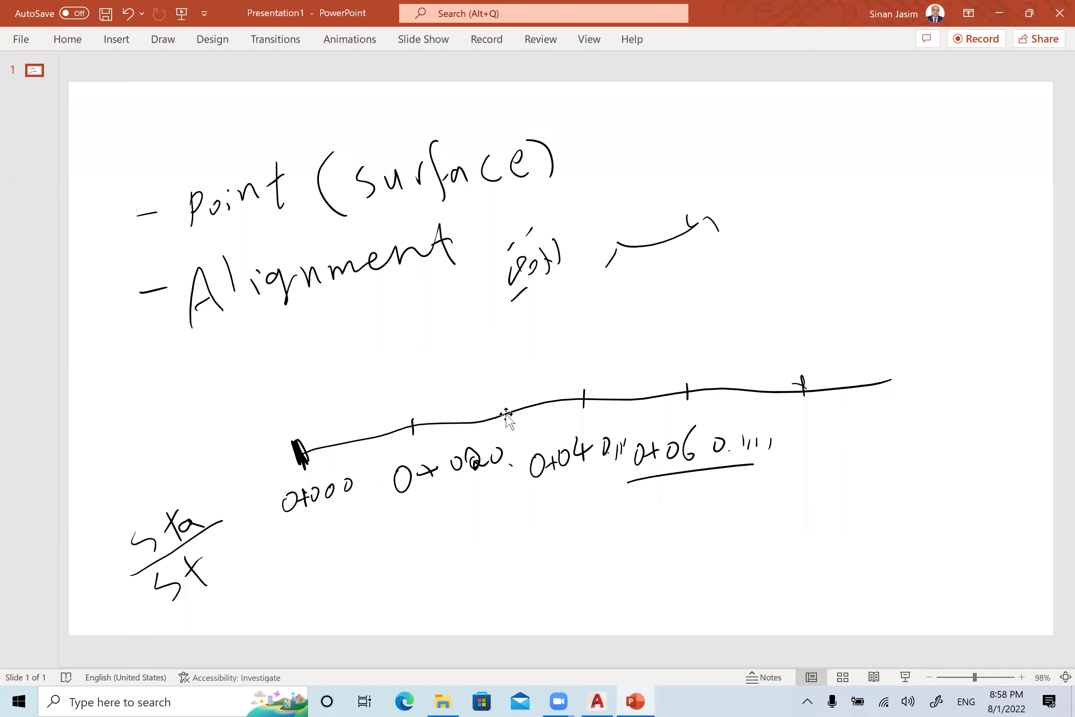
right_click(33, 73)
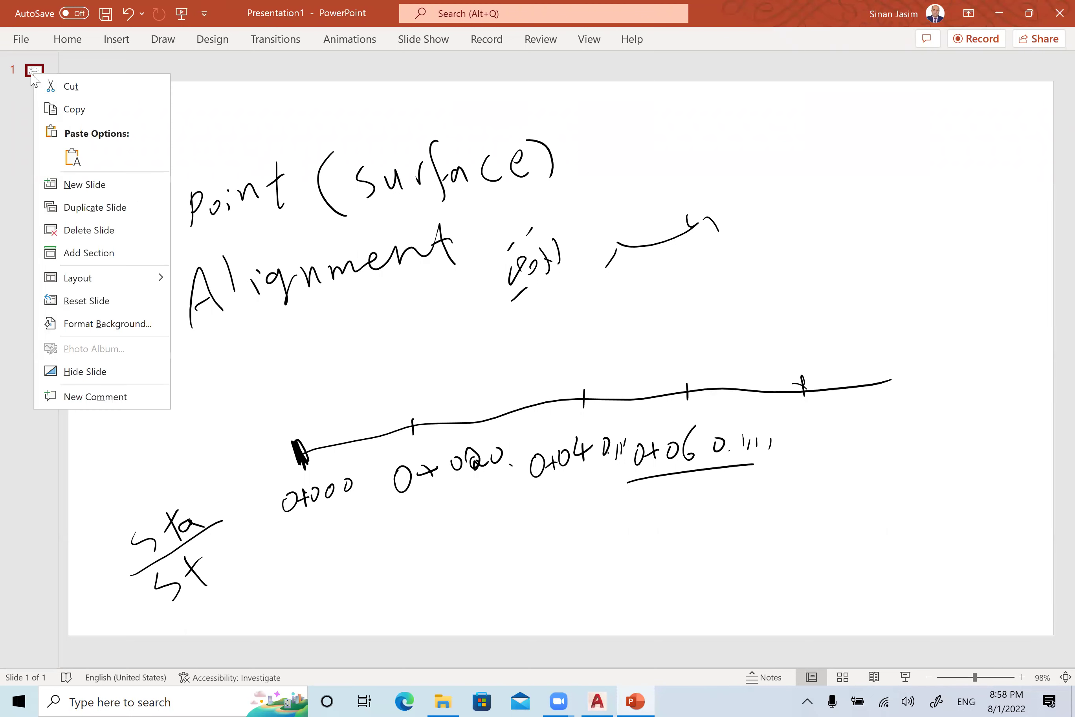